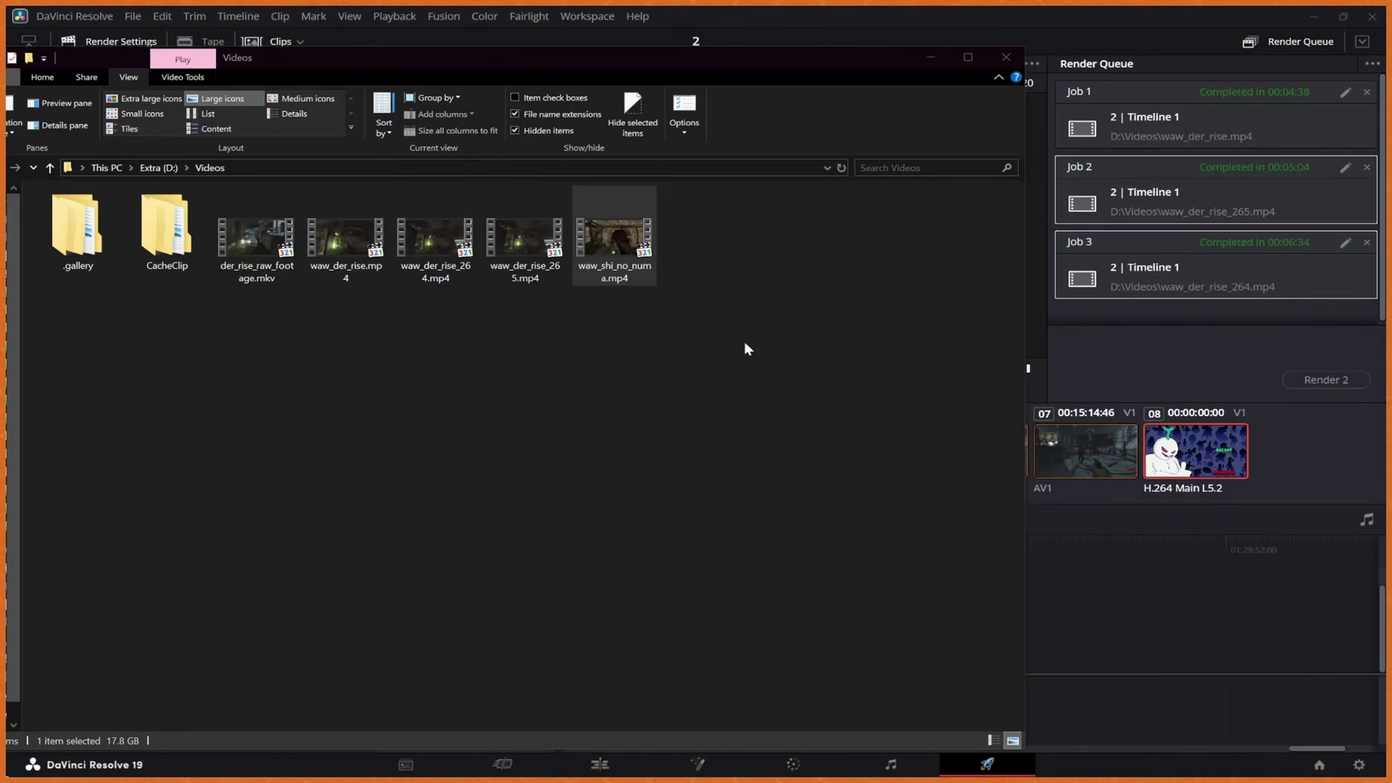
Step: Open der_rise_raw_footage.mkv from the Videos folder and pause it around 17:55
{"action": "left_click", "coordinate": [664, 470]}
{"action": "left_click", "coordinate": [260, 279]}
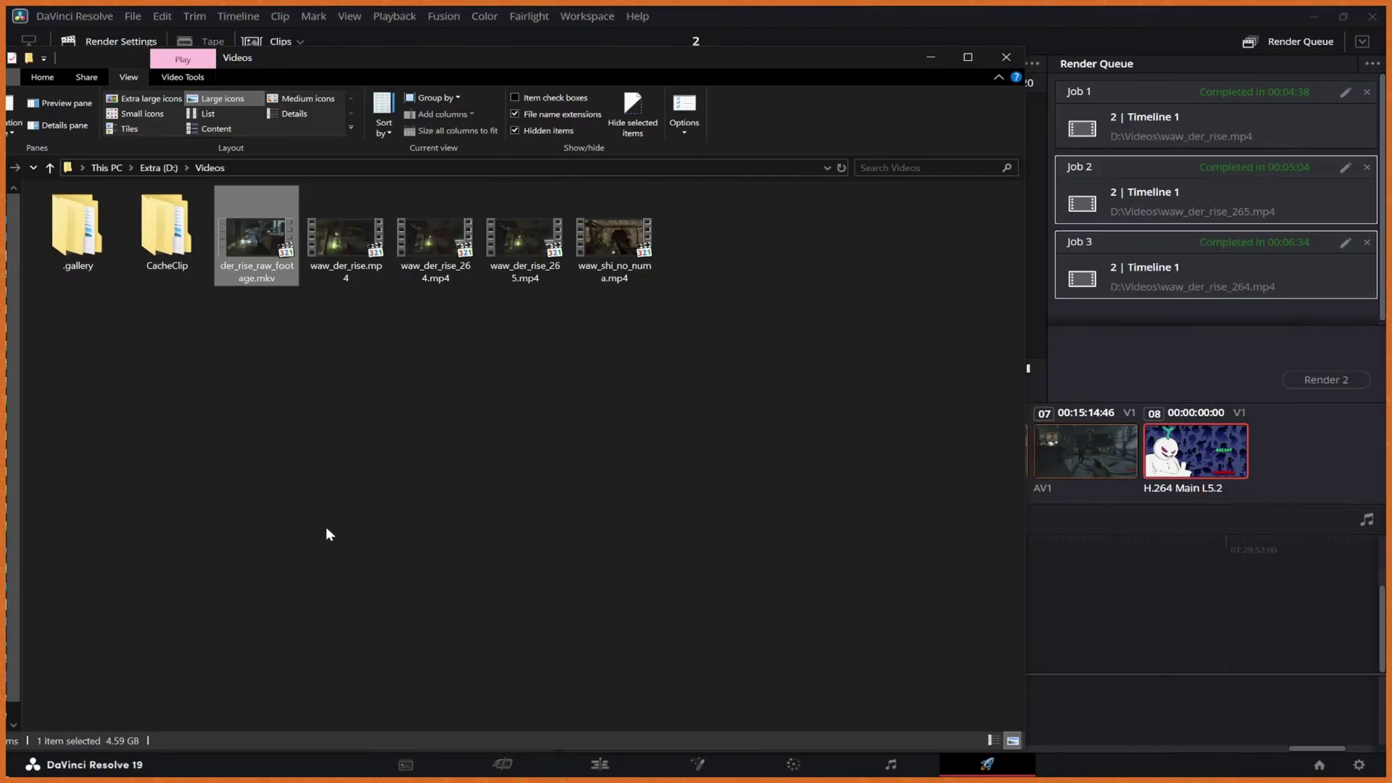
{"action": "double_click", "coordinate": [263, 267]}
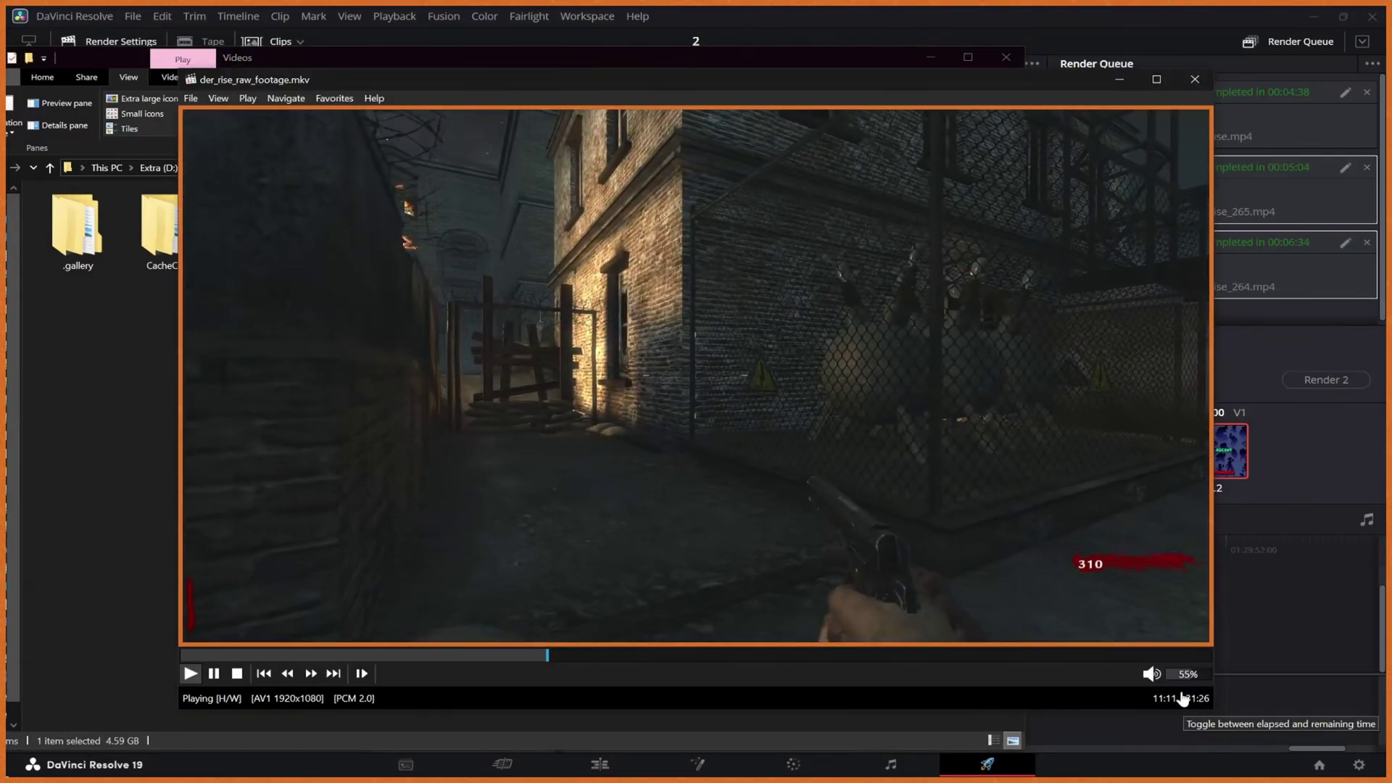
{"action": "left_click", "coordinate": [769, 655]}
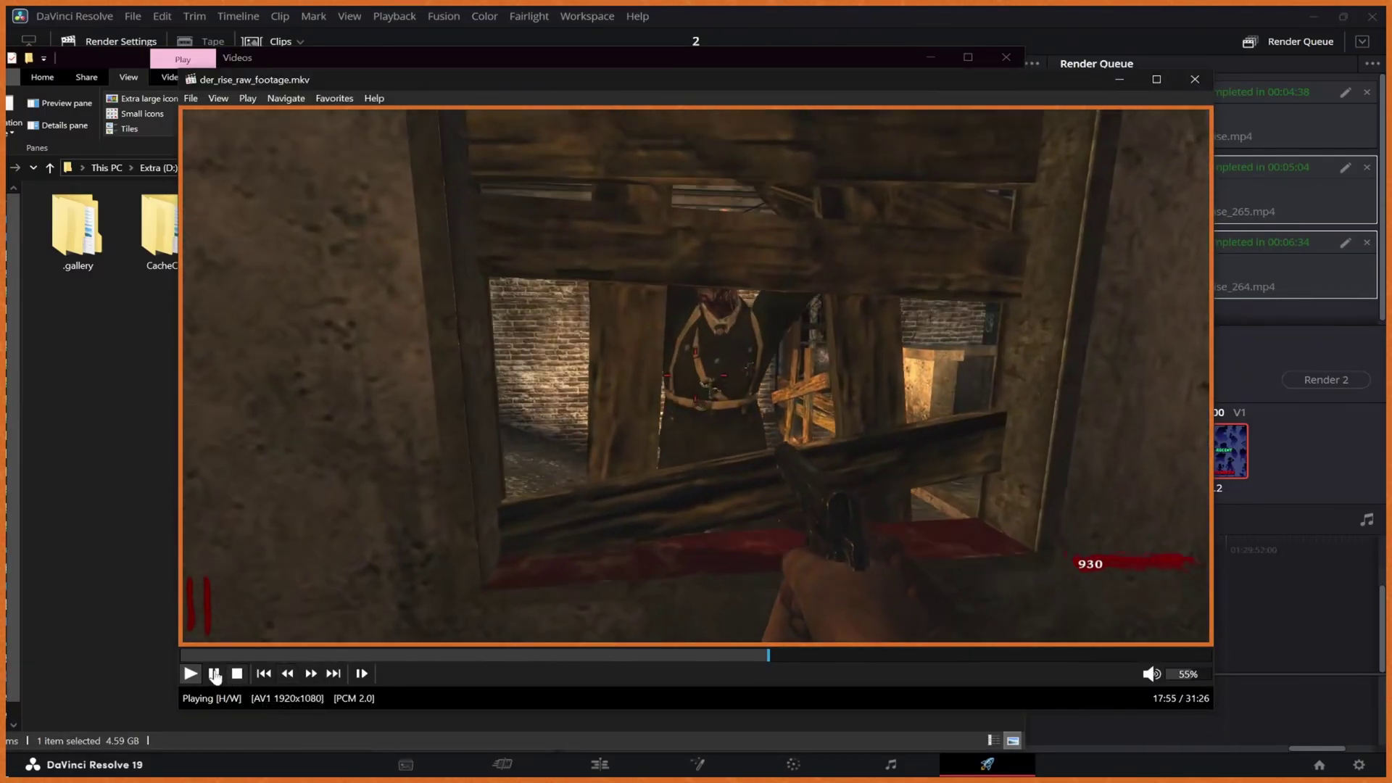
{"action": "left_click", "coordinate": [214, 674]}
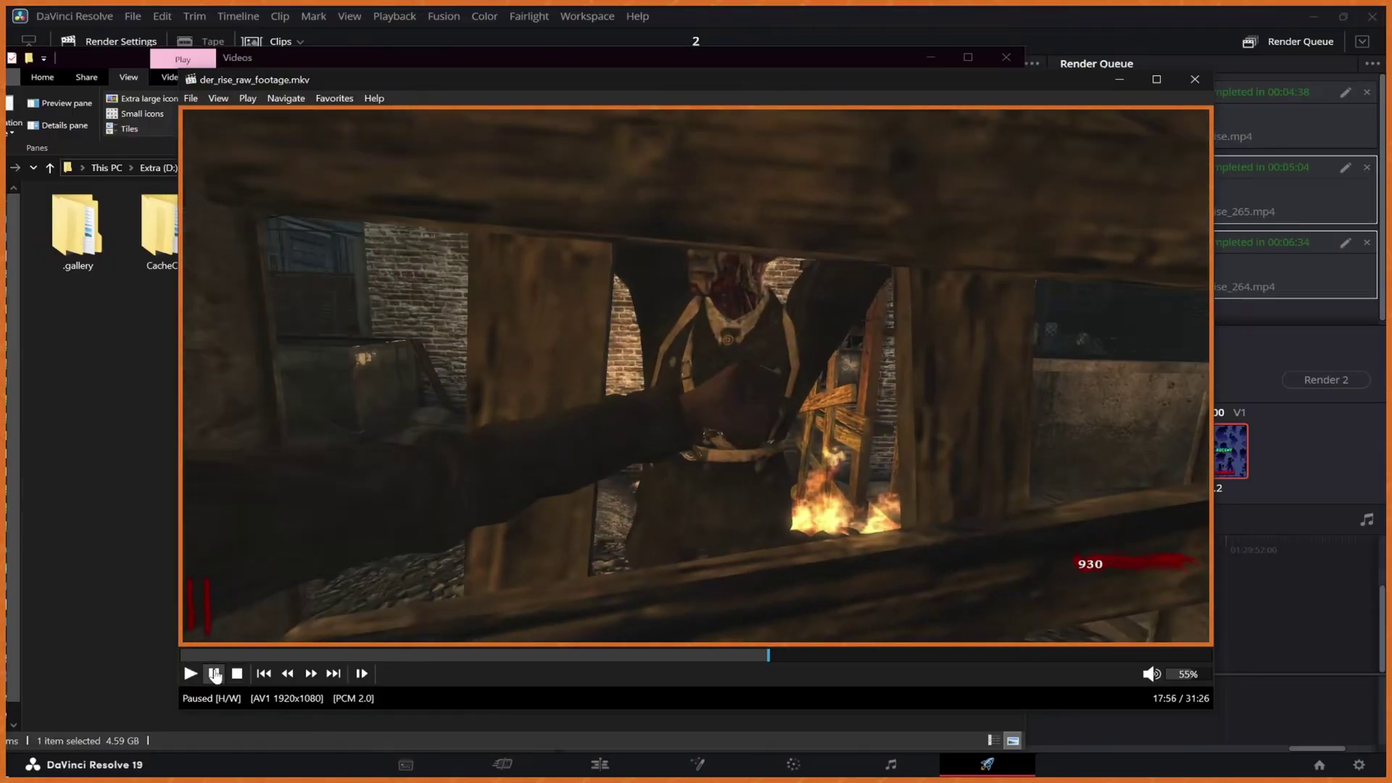
Step: Examine paused frames of the raw footage at several points between about 20:25 and 26:19
{"action": "left_click", "coordinate": [849, 654]}
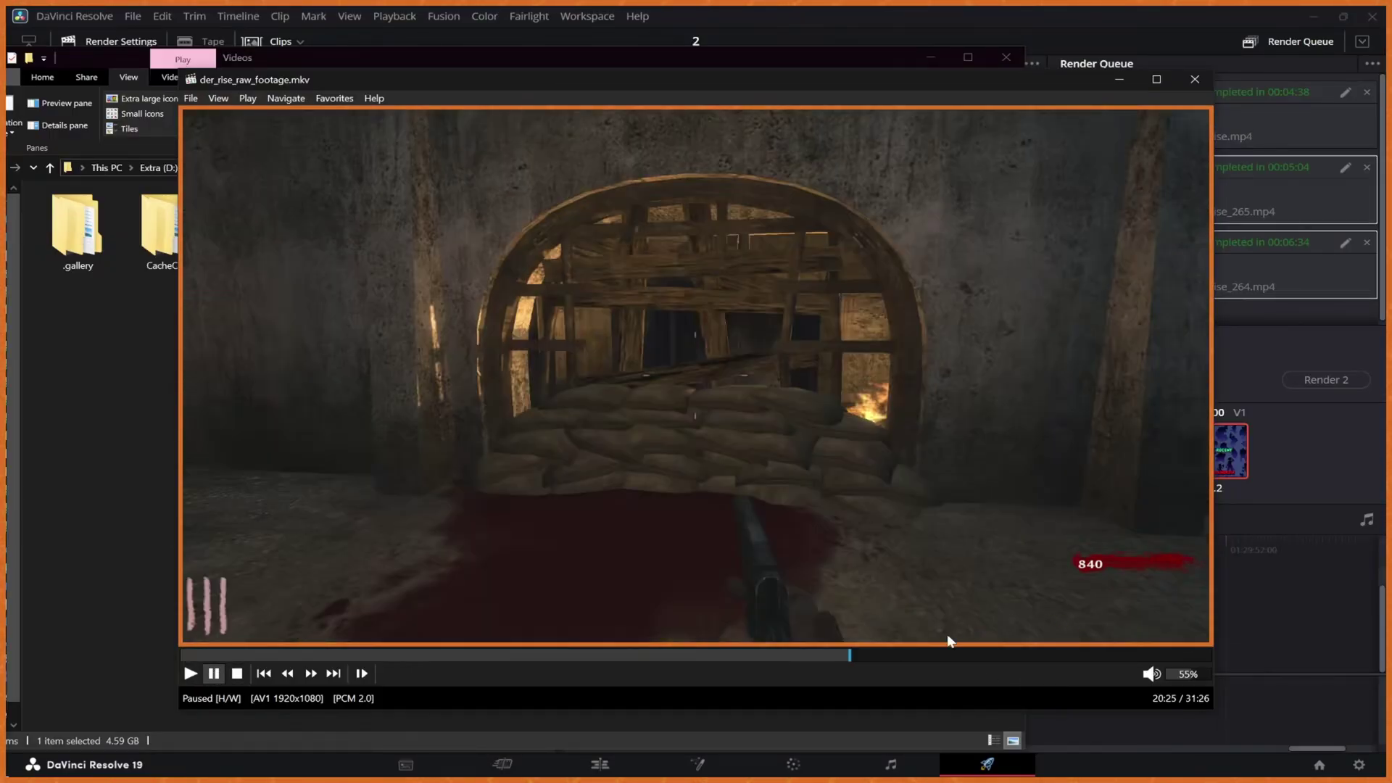
{"action": "left_click", "coordinate": [922, 655]}
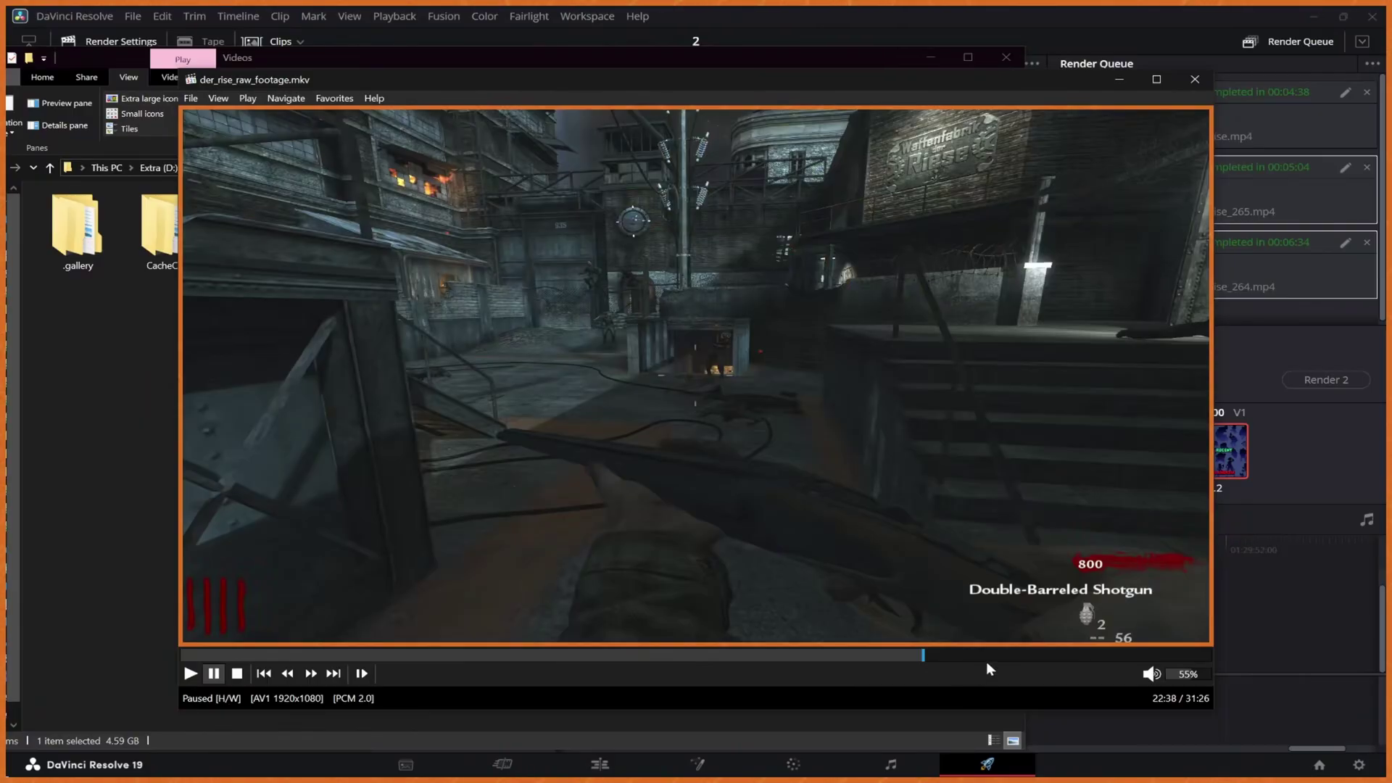
{"action": "left_click", "coordinate": [982, 654]}
{"action": "left_click", "coordinate": [1010, 655]}
{"action": "left_click", "coordinate": [1044, 654]}
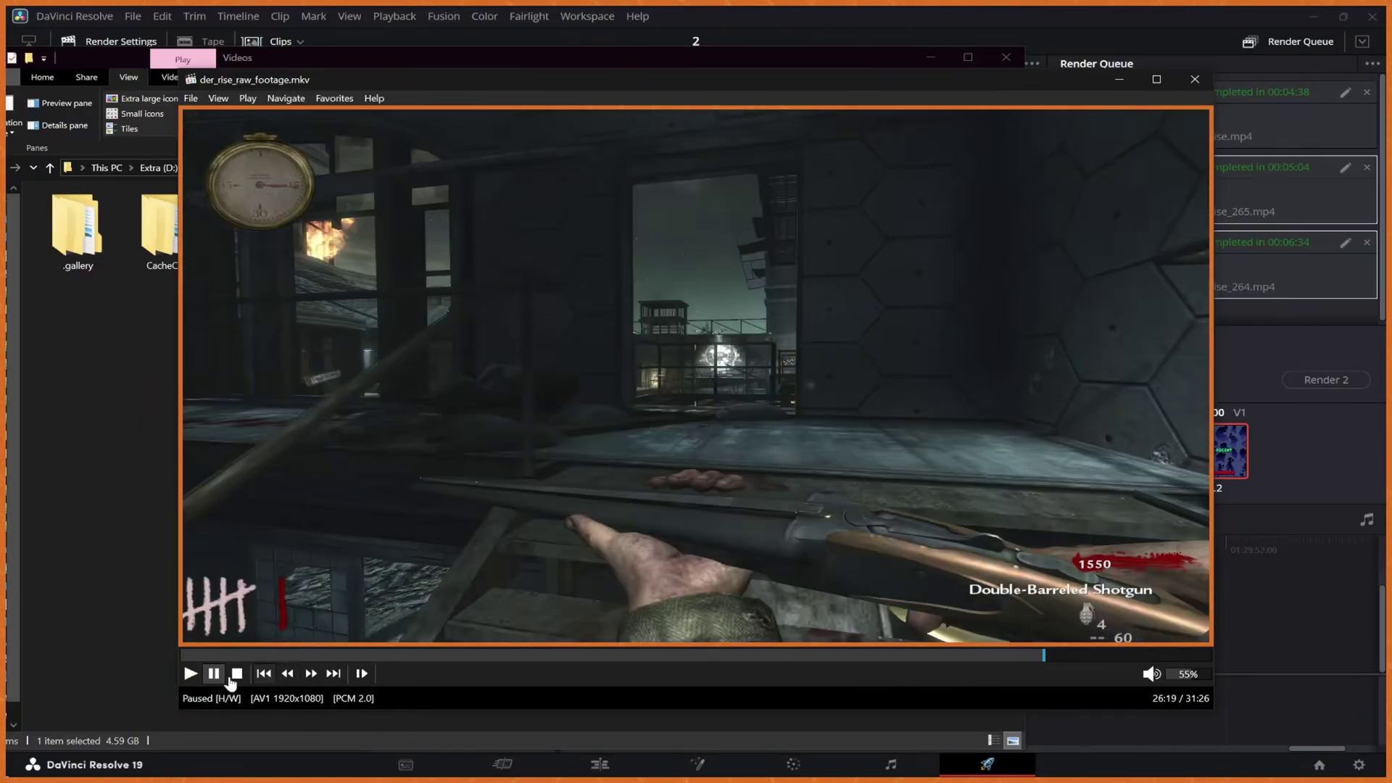
Step: Play the raw footage from 26:19, skip back to an earlier part of the video, and close the player
{"action": "left_click", "coordinate": [190, 673]}
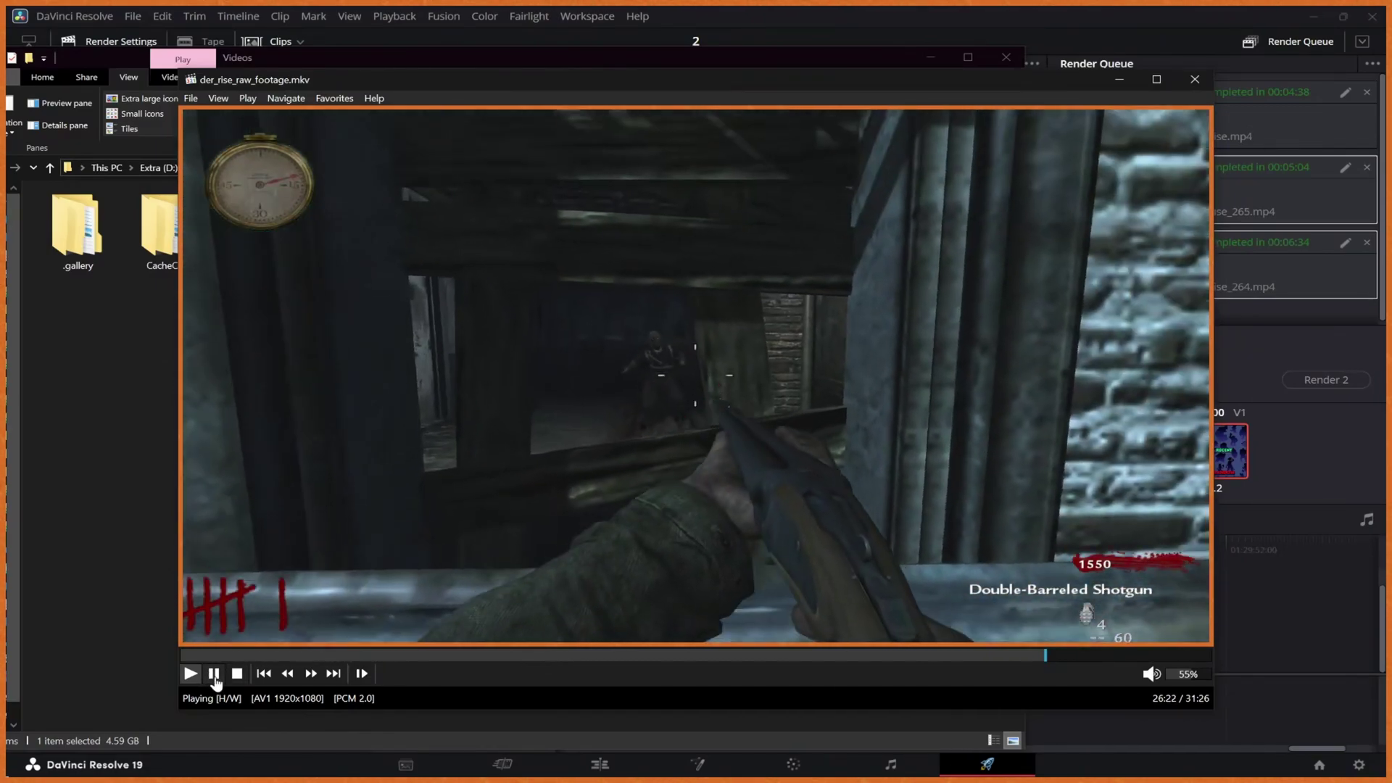
{"action": "left_click", "coordinate": [214, 674]}
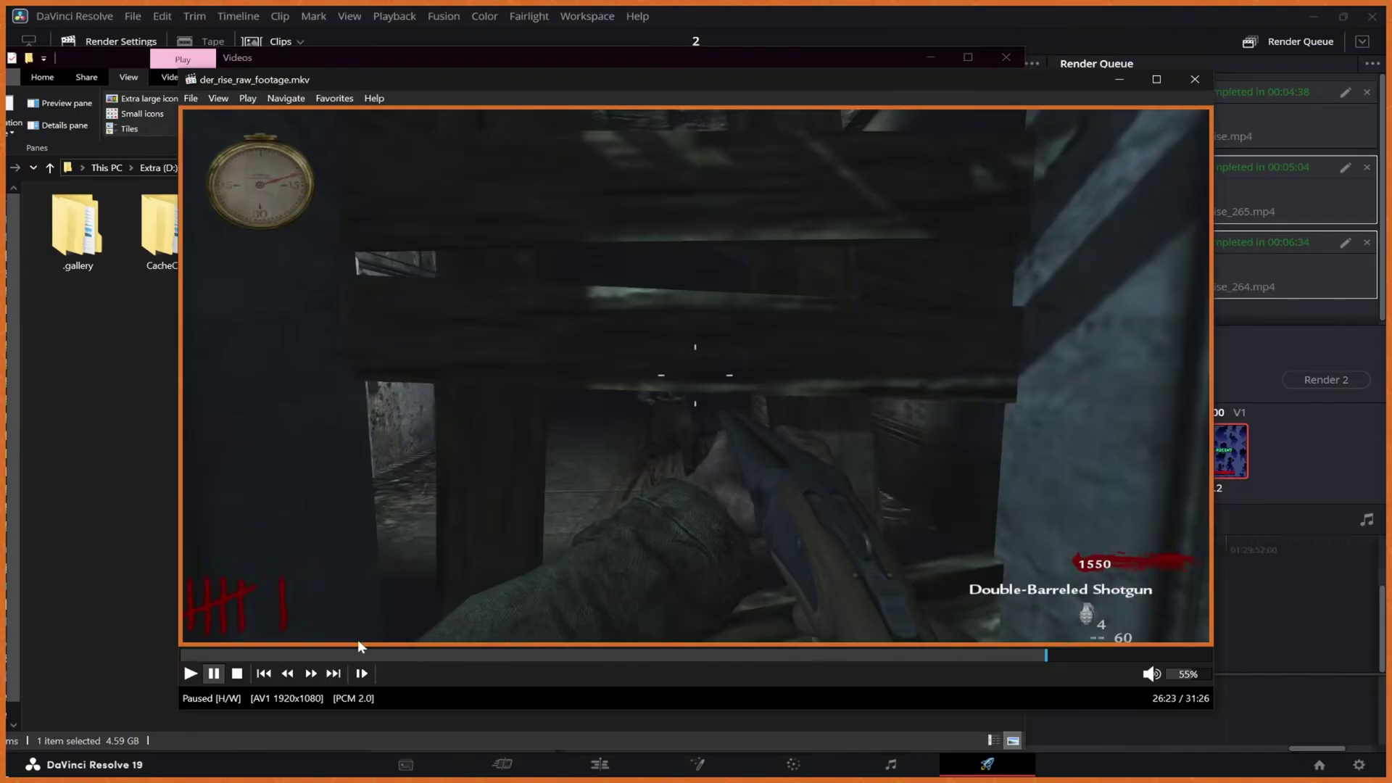
{"action": "left_click", "coordinate": [189, 678]}
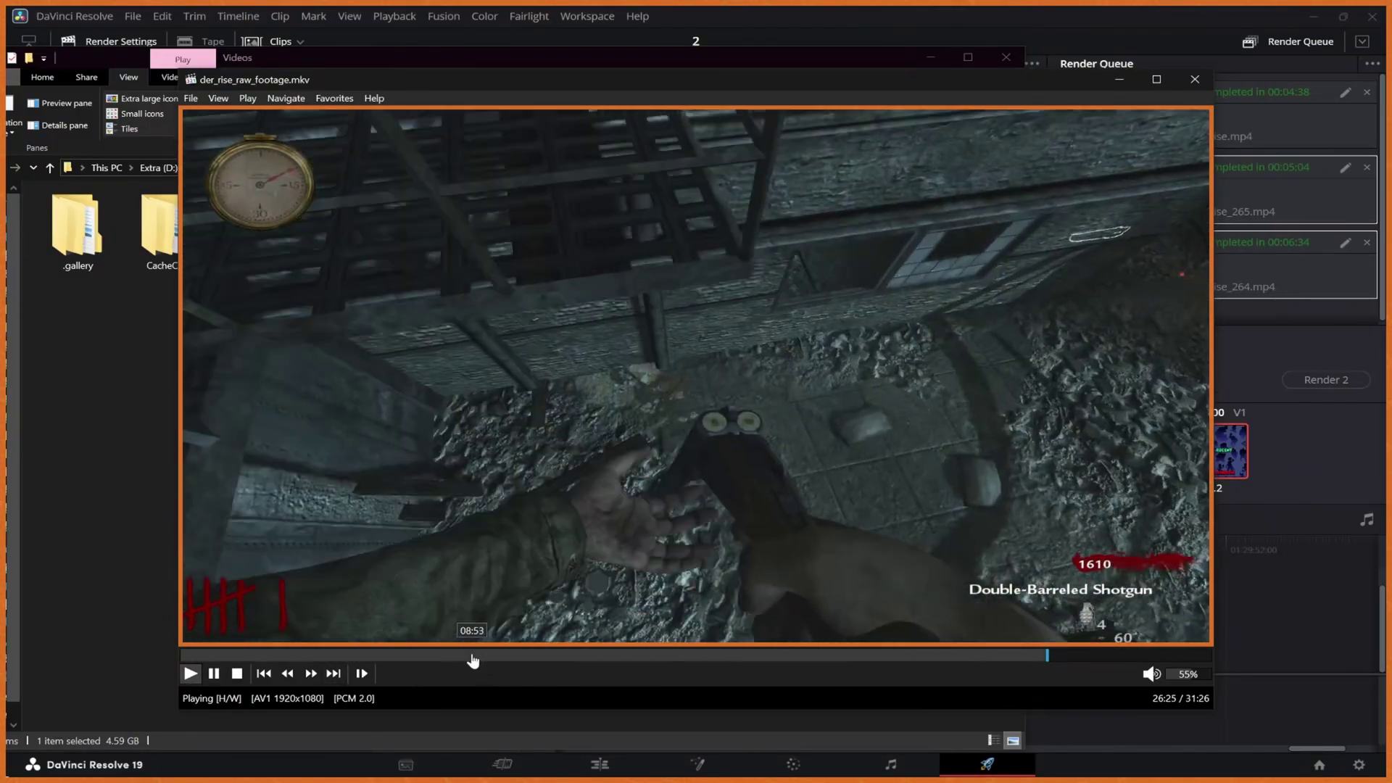
{"action": "left_click", "coordinate": [472, 656]}
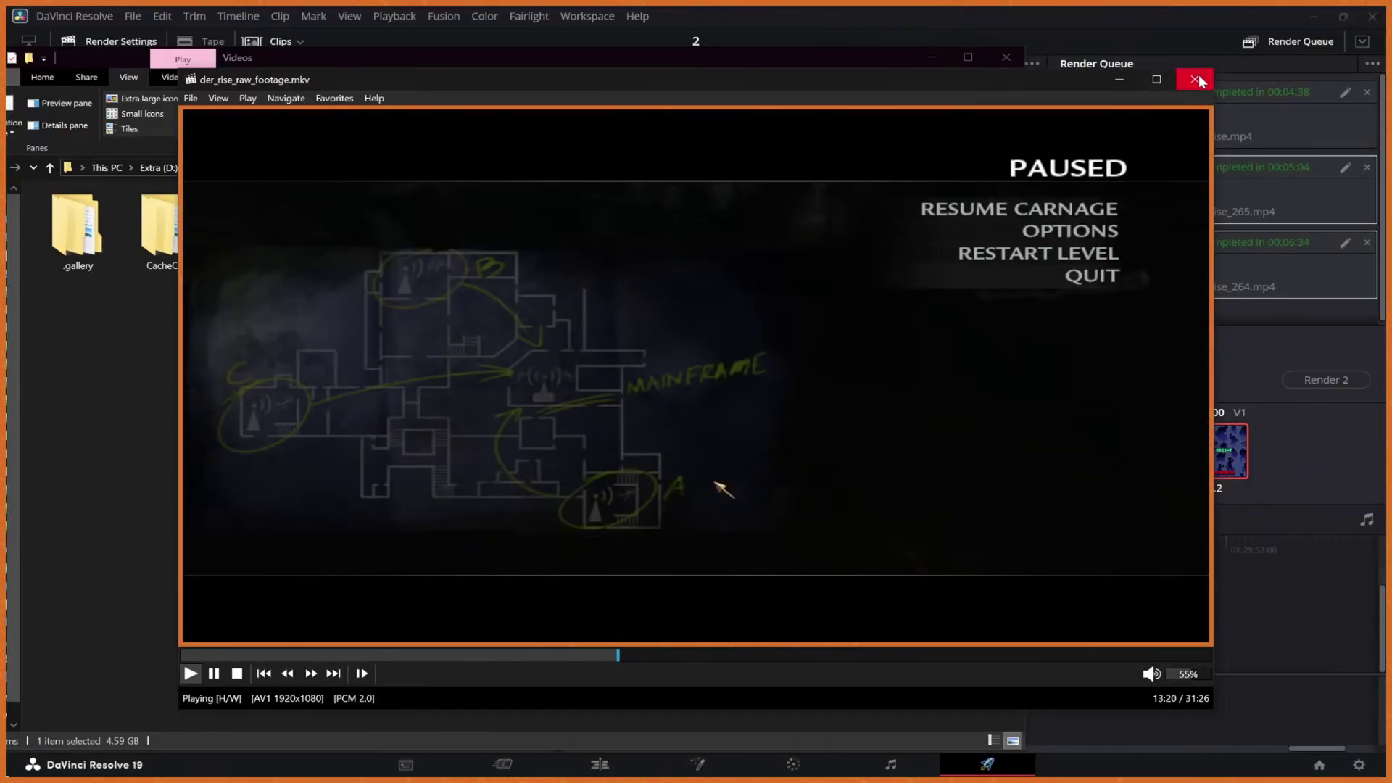
{"action": "left_click", "coordinate": [1195, 79]}
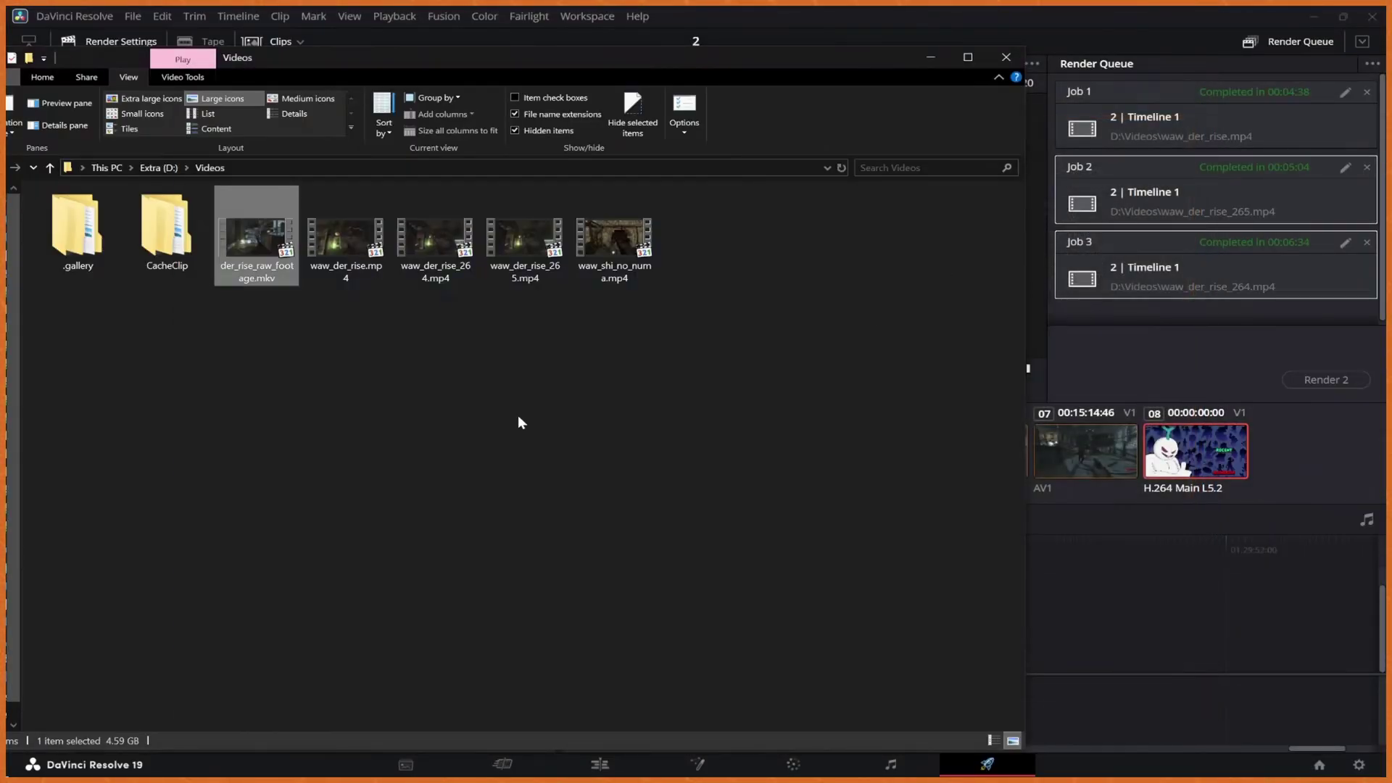
Step: Compare the file sizes of der_rise_raw_footage.mkv and the rendered waw_der_rise.mp4
{"action": "left_click", "coordinate": [373, 373]}
{"action": "left_click", "coordinate": [352, 231]}
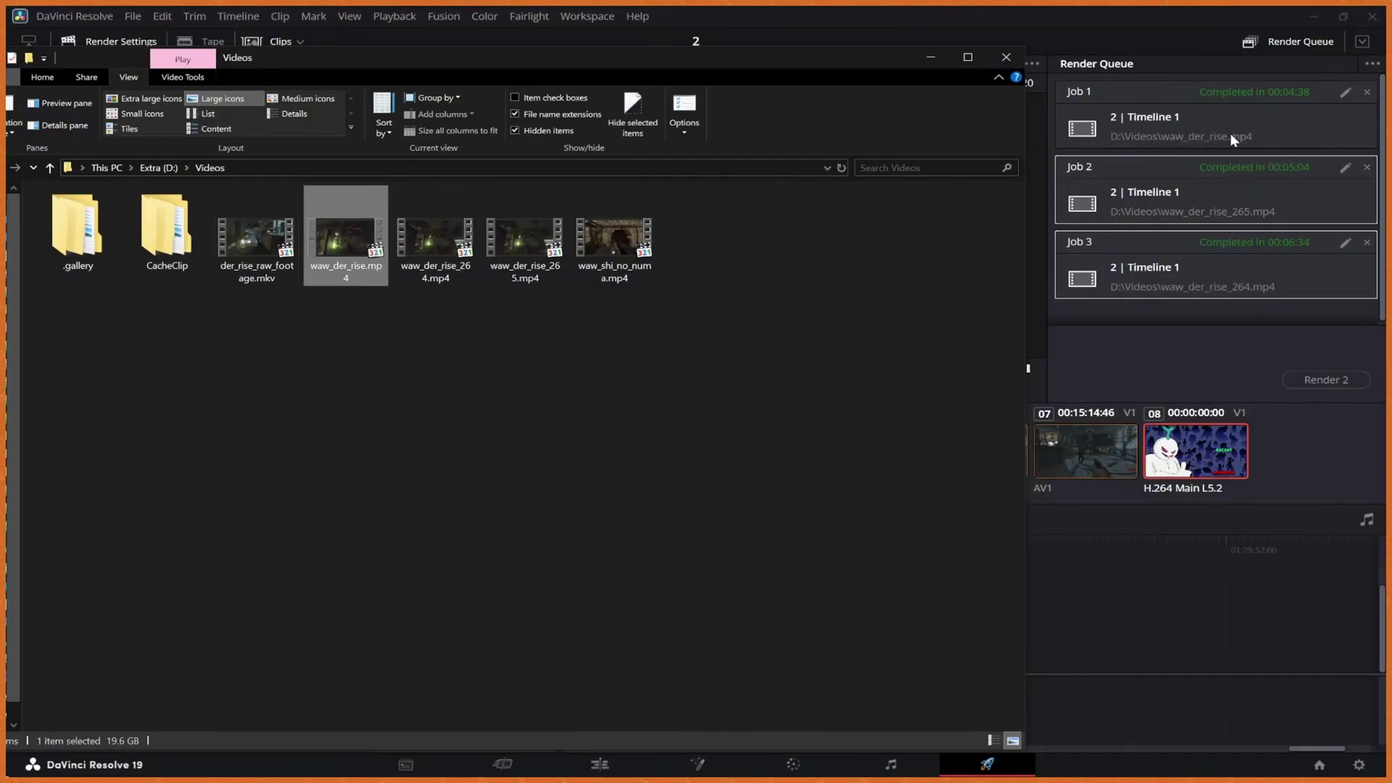
{"action": "left_click", "coordinate": [274, 253]}
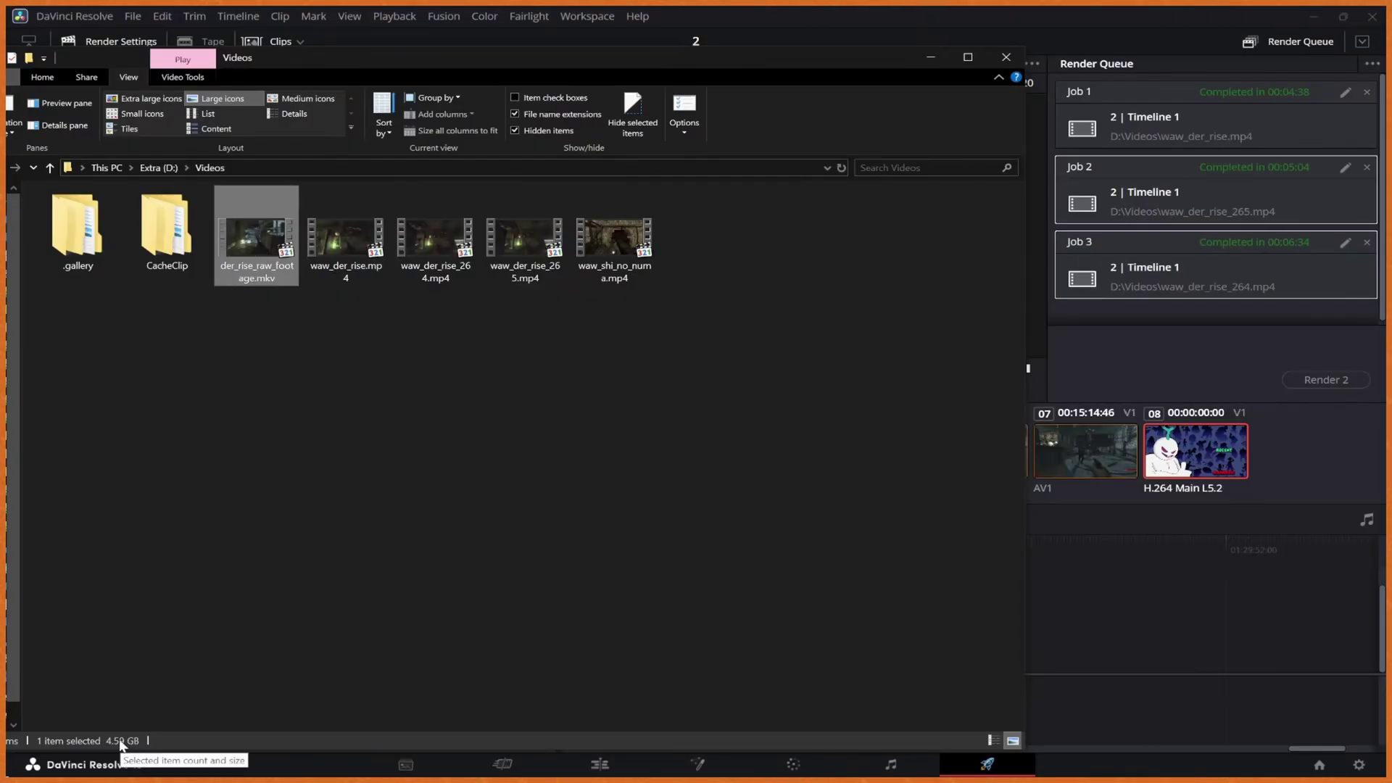
{"action": "left_click", "coordinate": [359, 245]}
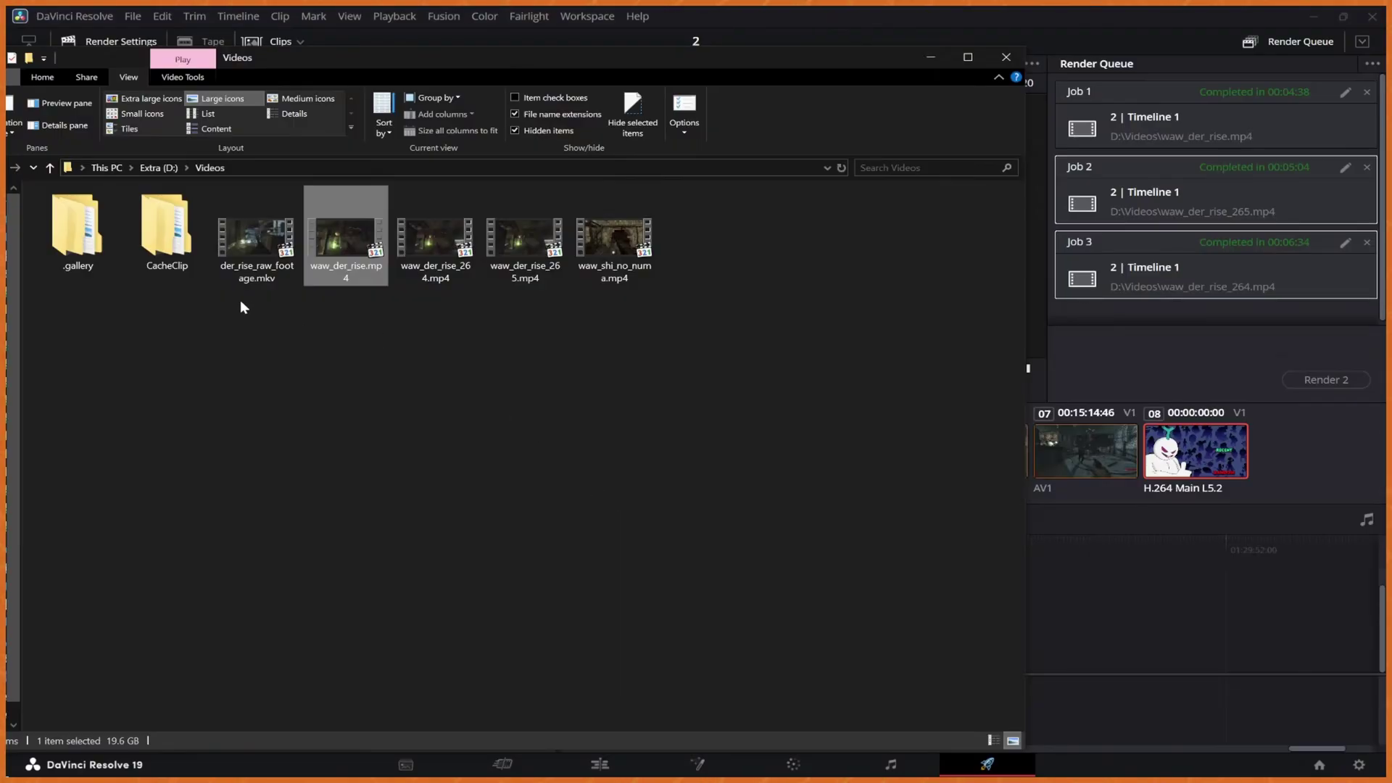
{"action": "left_click", "coordinate": [276, 273]}
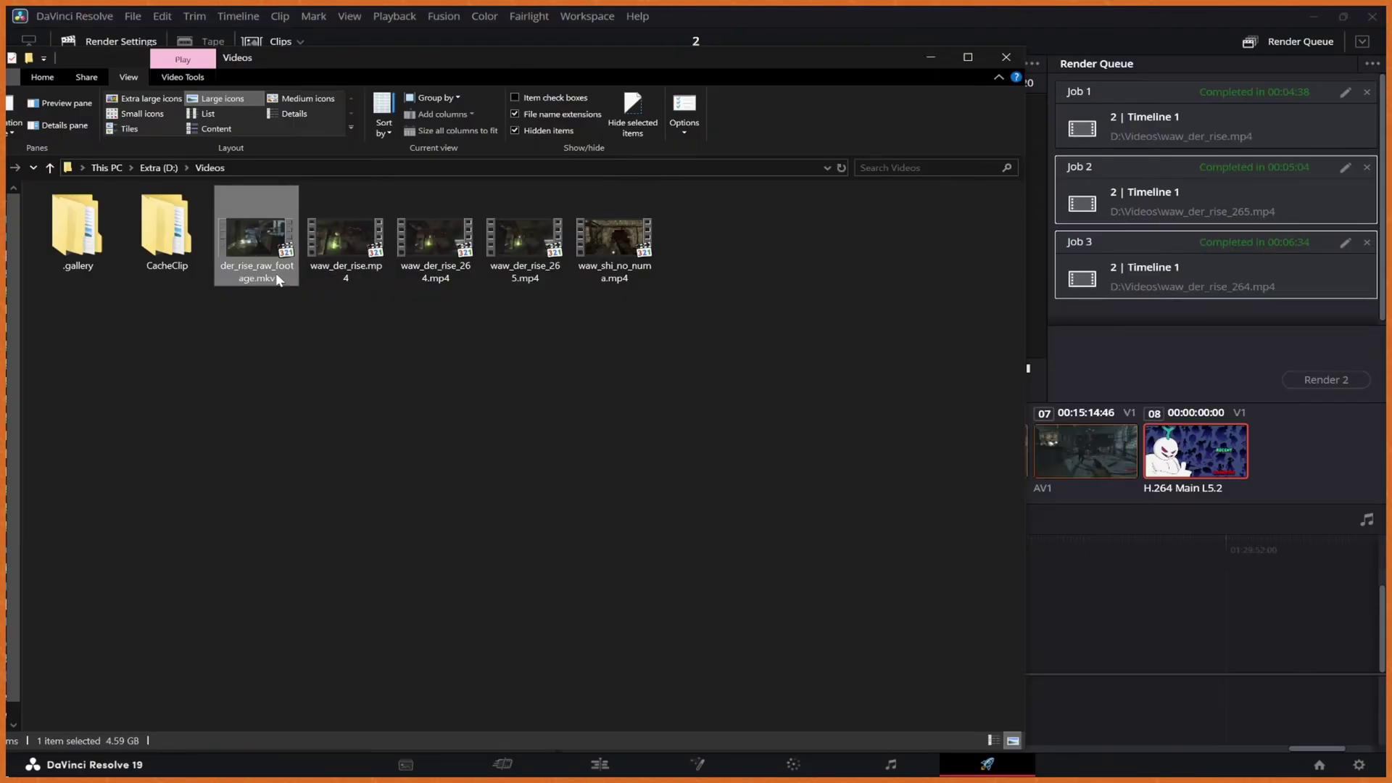
{"action": "left_click", "coordinate": [346, 271]}
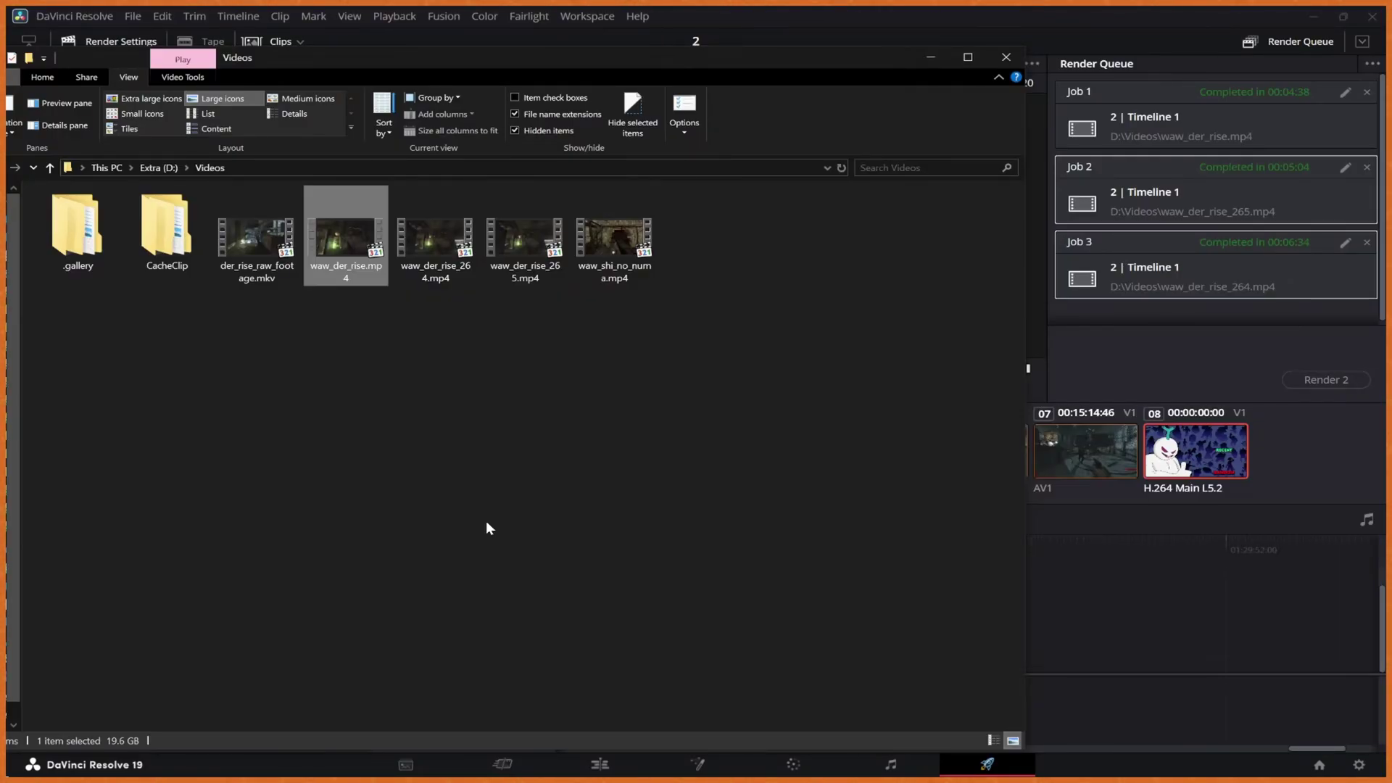
Step: Open waw_der_rise.mp4, examine its image quality at several points from about 07:10 onward, and close the player
{"action": "double_click", "coordinate": [365, 269]}
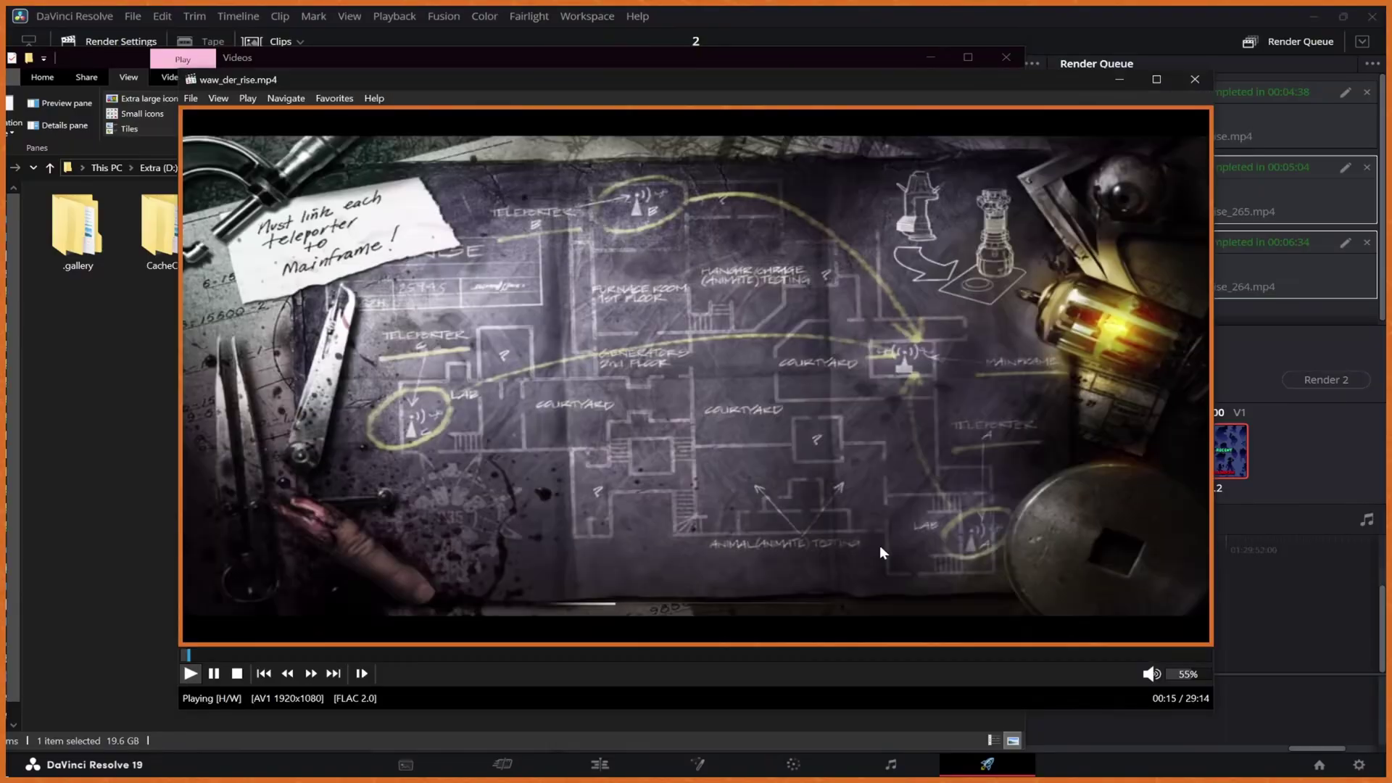
{"action": "left_click", "coordinate": [433, 654]}
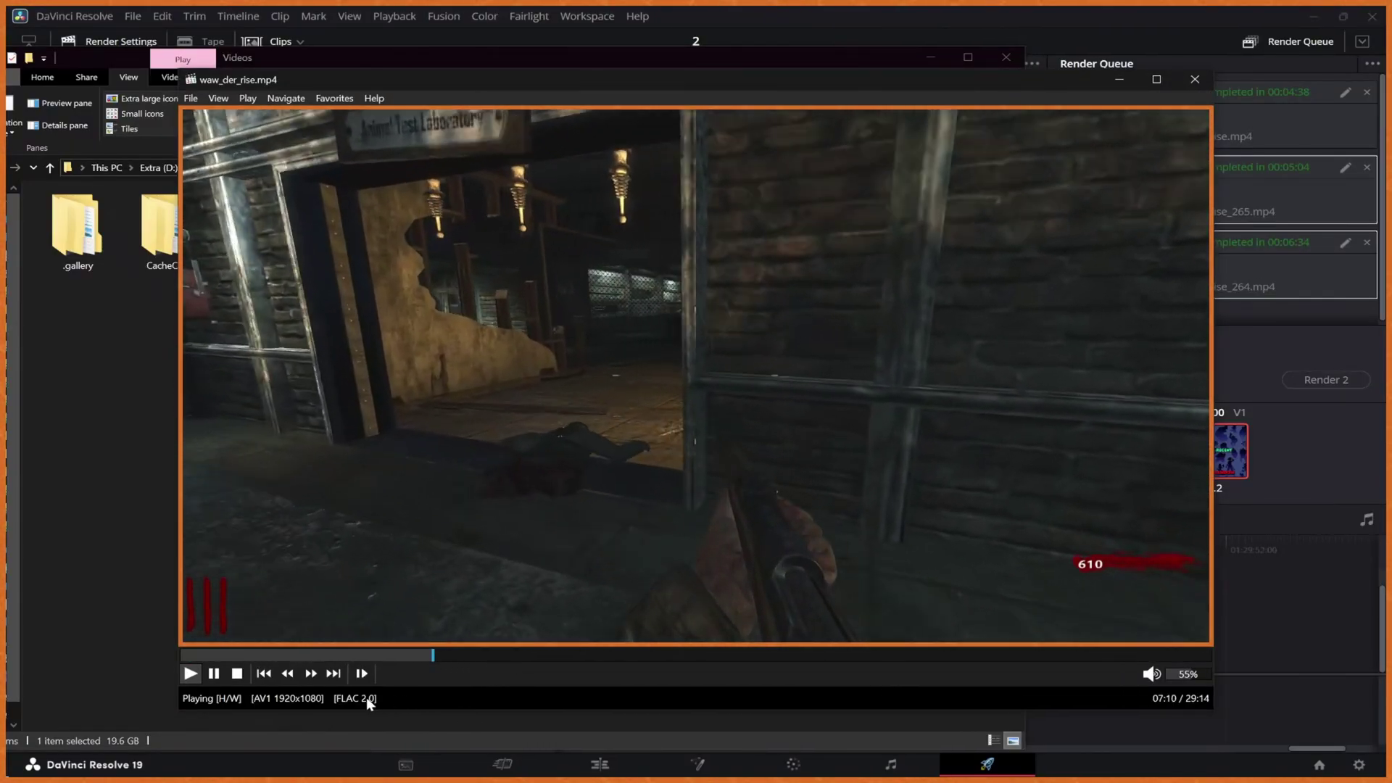
{"action": "left_click", "coordinate": [727, 445]}
{"action": "left_click", "coordinate": [637, 655]}
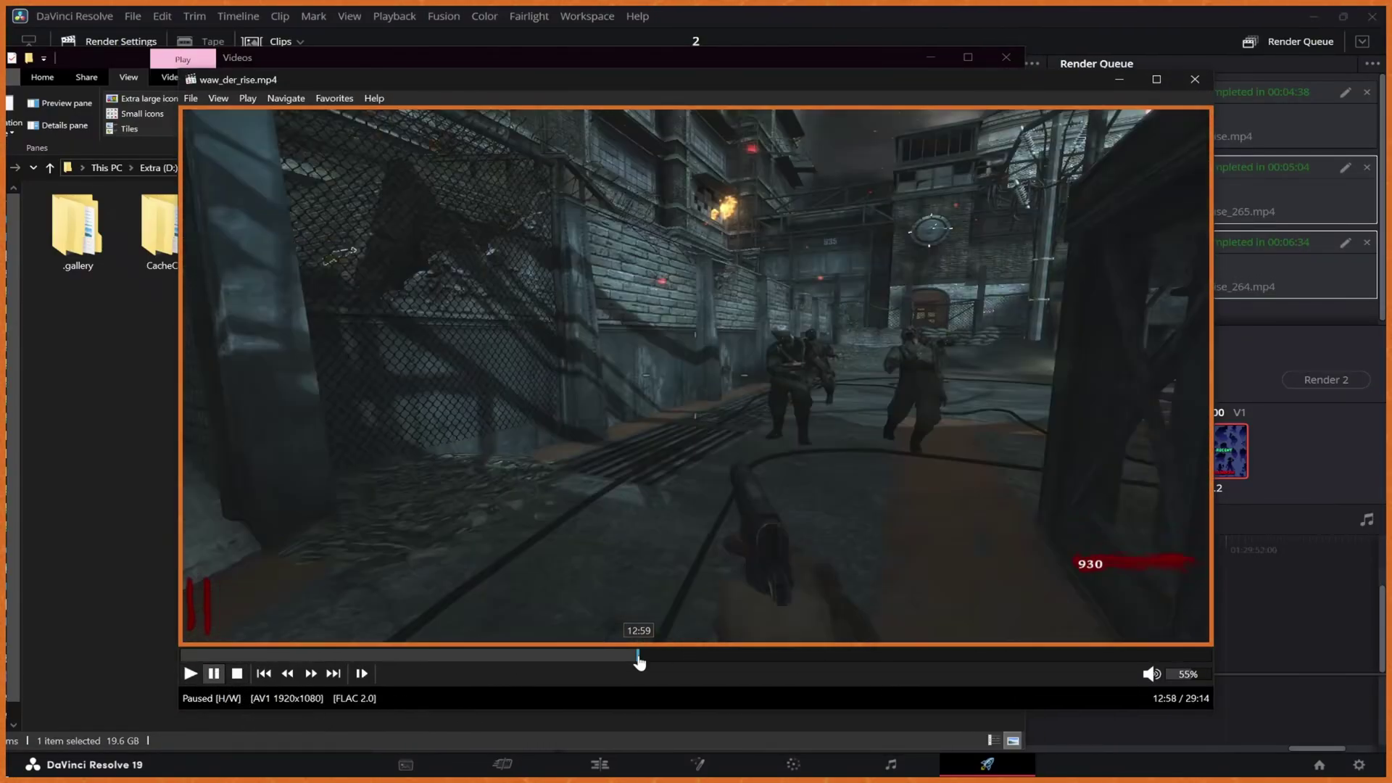
{"action": "left_click", "coordinate": [775, 655]}
{"action": "left_click", "coordinate": [982, 655]}
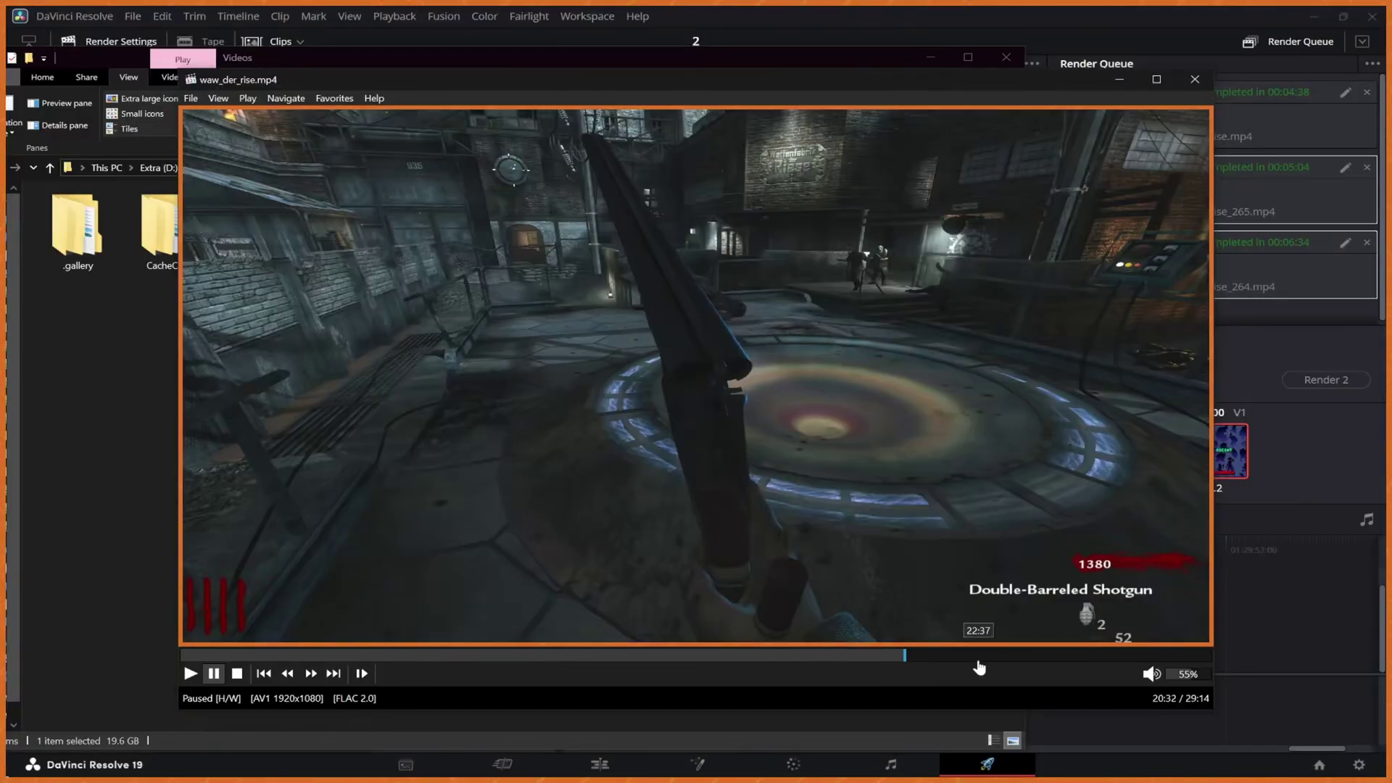
{"action": "left_click", "coordinate": [1194, 79]}
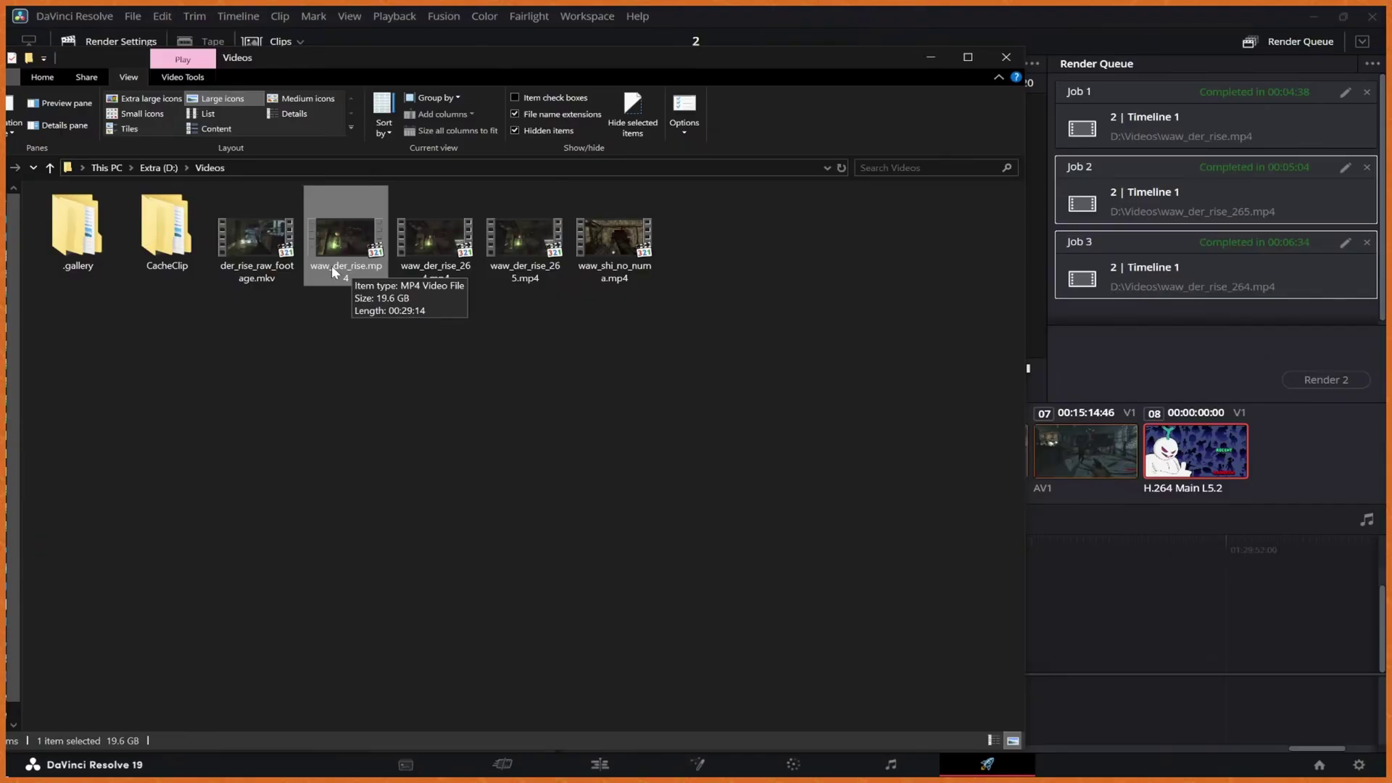
Step: Check the file sizes of waw_der_rise_264.mp4 and waw_der_rise_265.mp4
{"action": "left_click", "coordinate": [426, 284]}
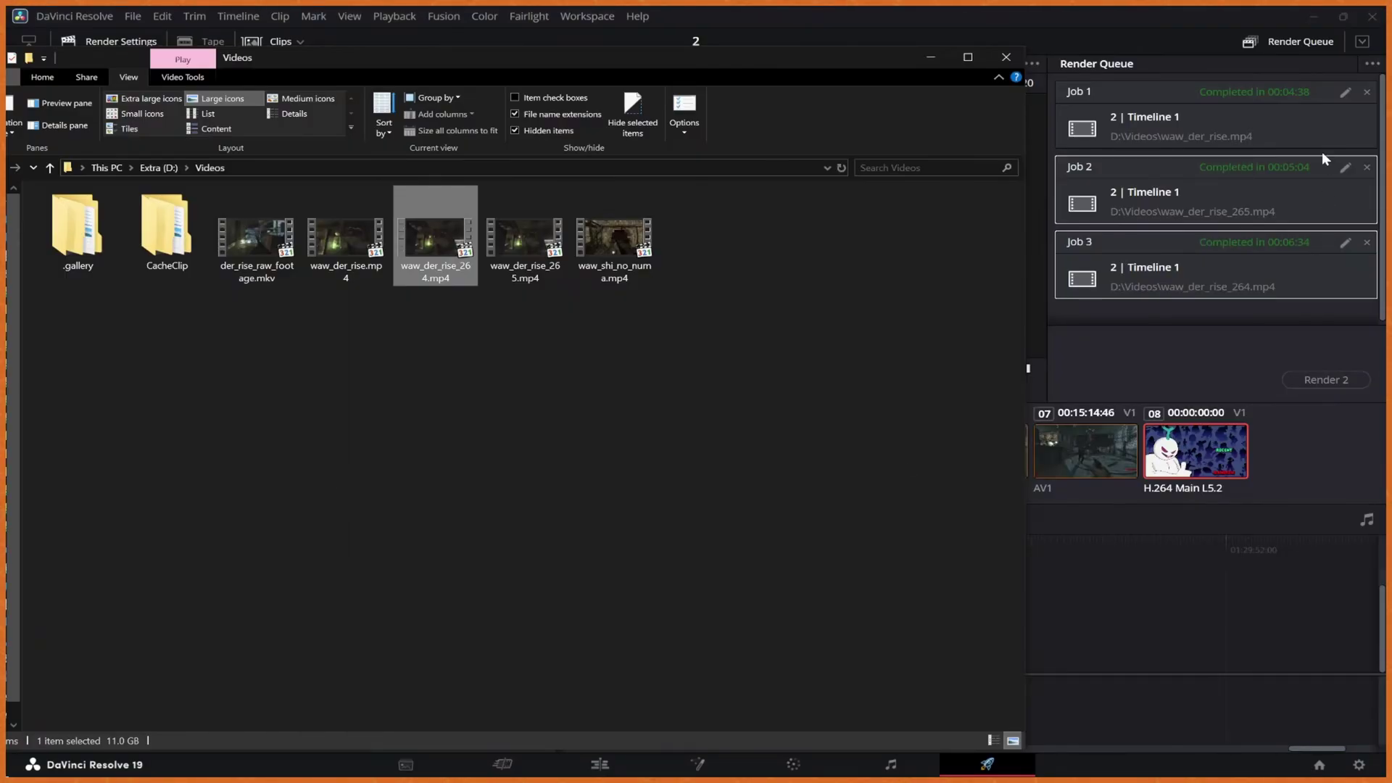
{"action": "left_click", "coordinate": [629, 405]}
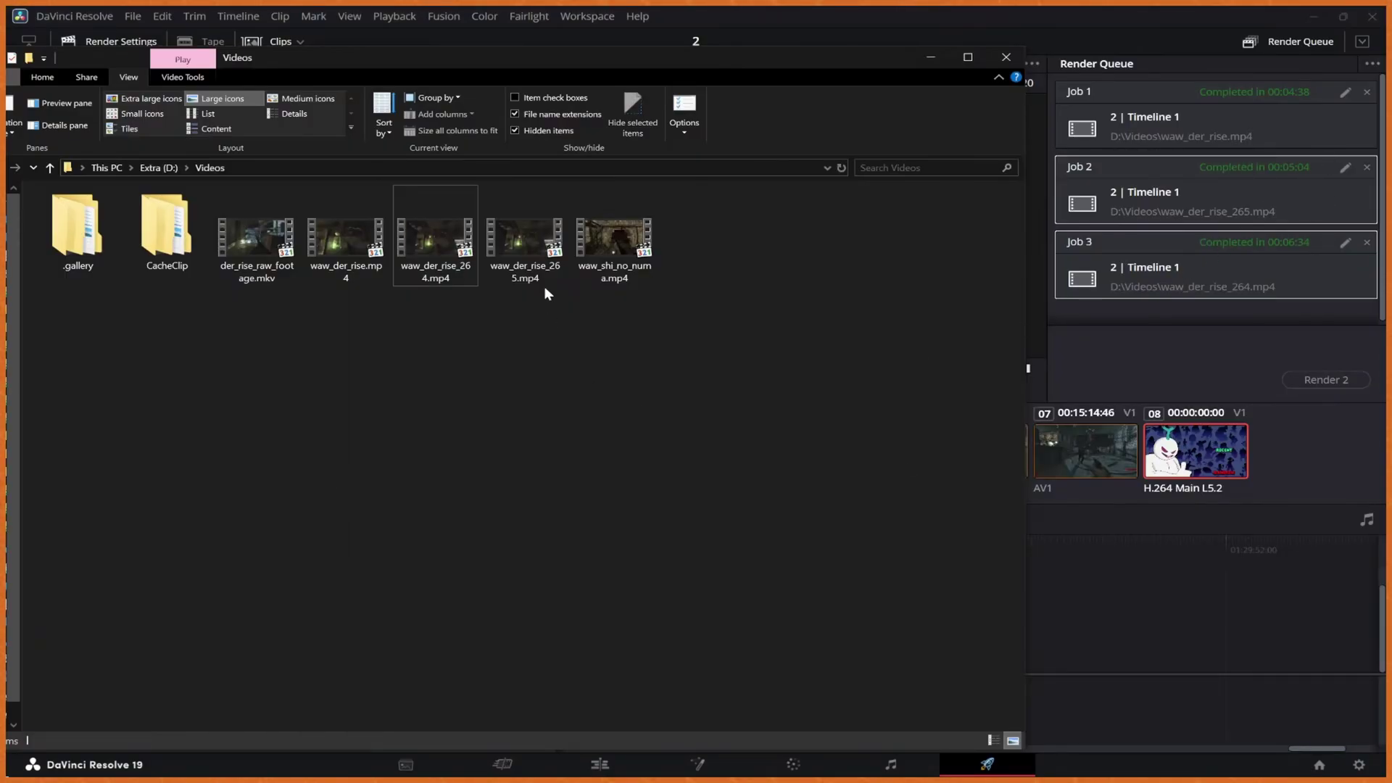
{"action": "left_click", "coordinate": [467, 264]}
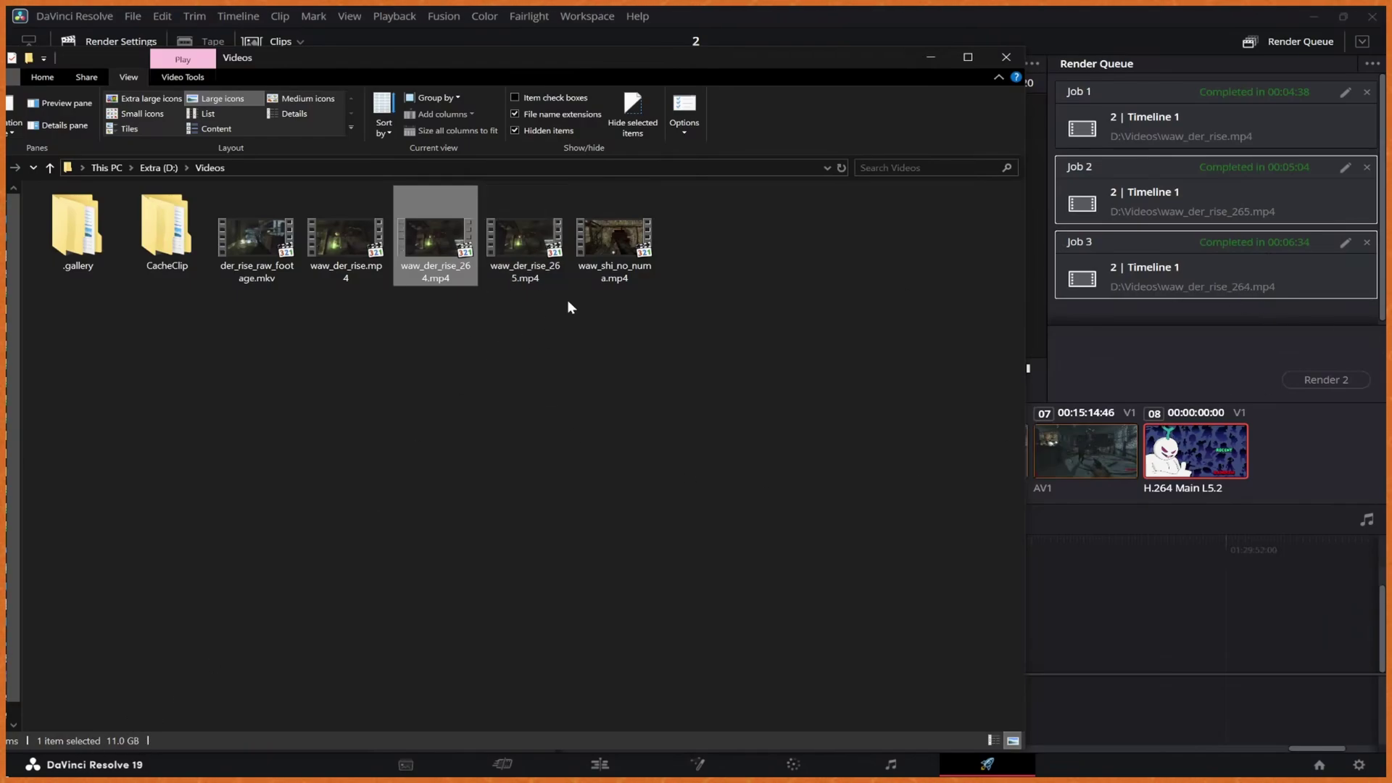
{"action": "left_click", "coordinate": [502, 245]}
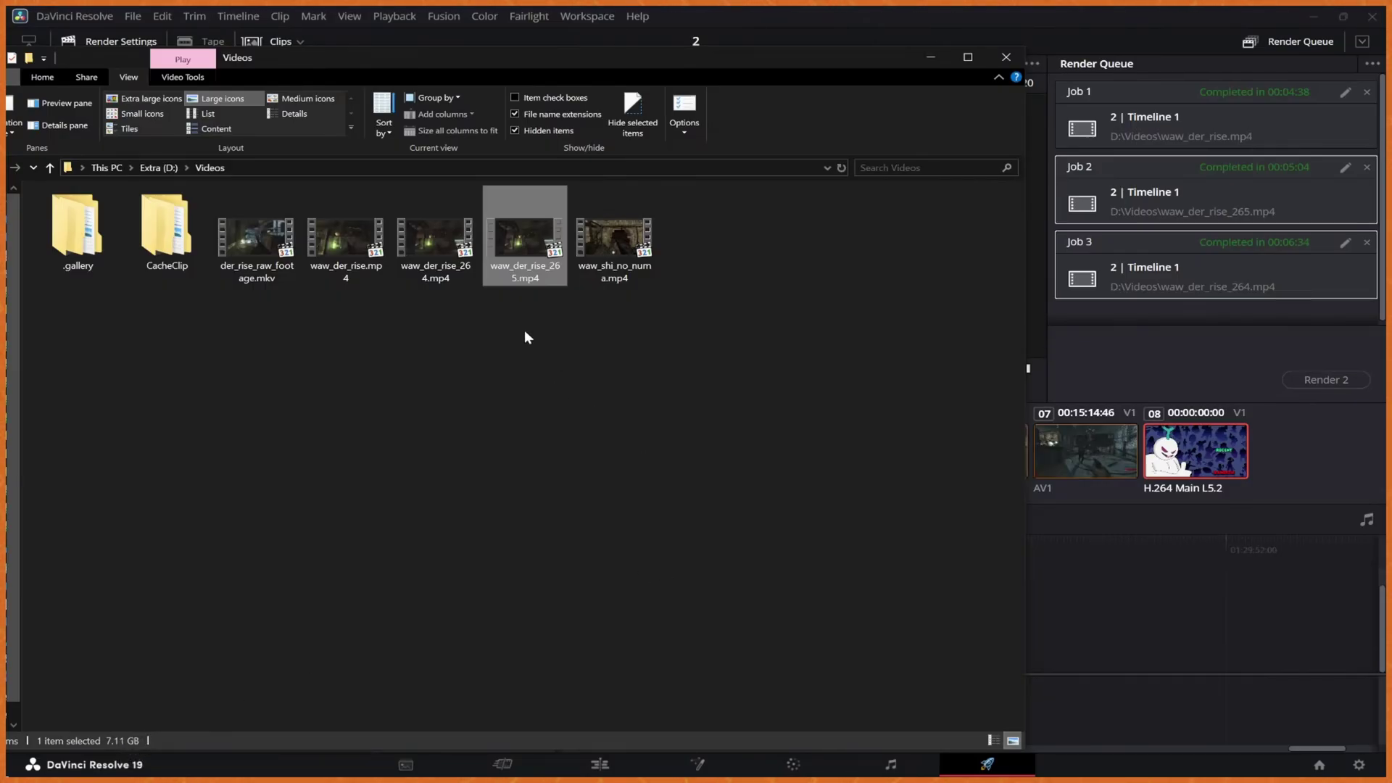
Step: Open waw_der_rise_265.mp4, pause it around 05:07, and move the player window to uncover more of the render queue
{"action": "double_click", "coordinate": [524, 236]}
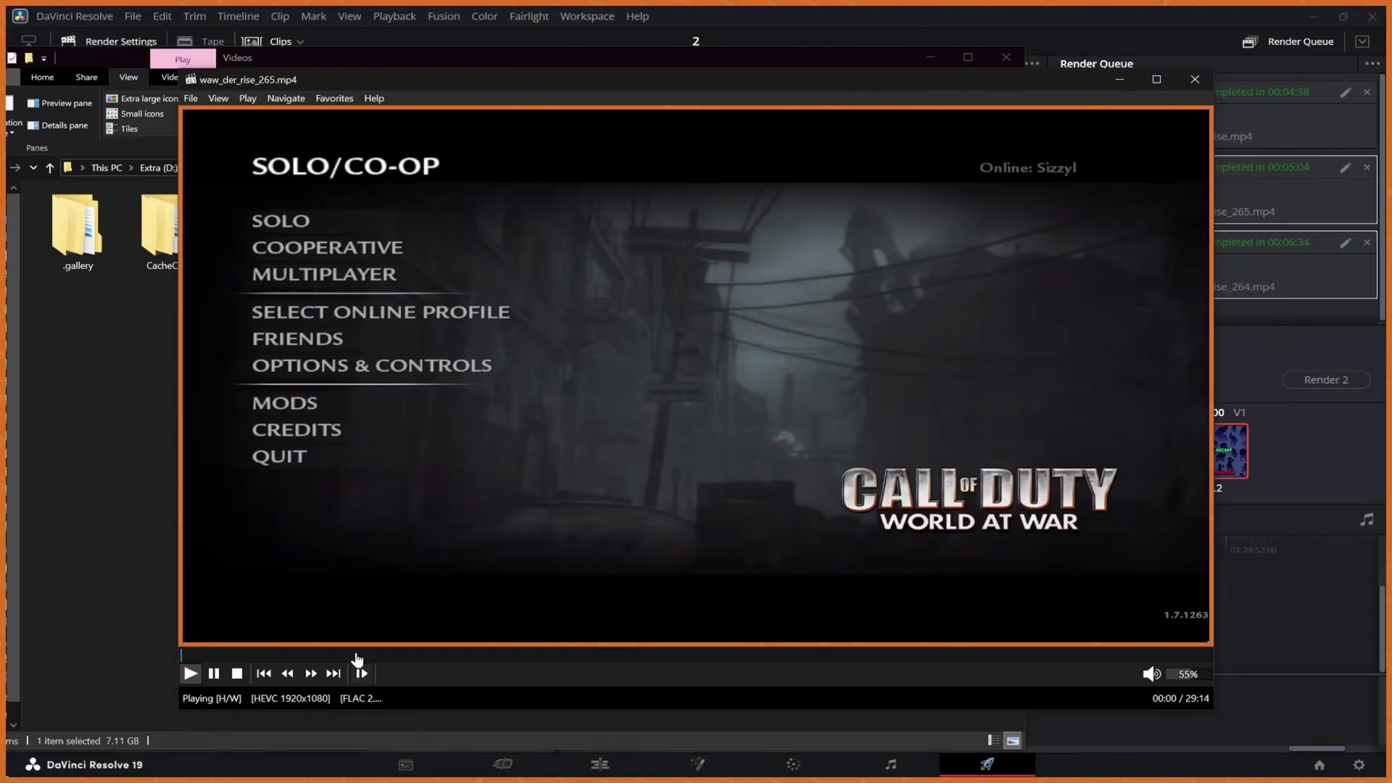
{"action": "left_click", "coordinate": [359, 655]}
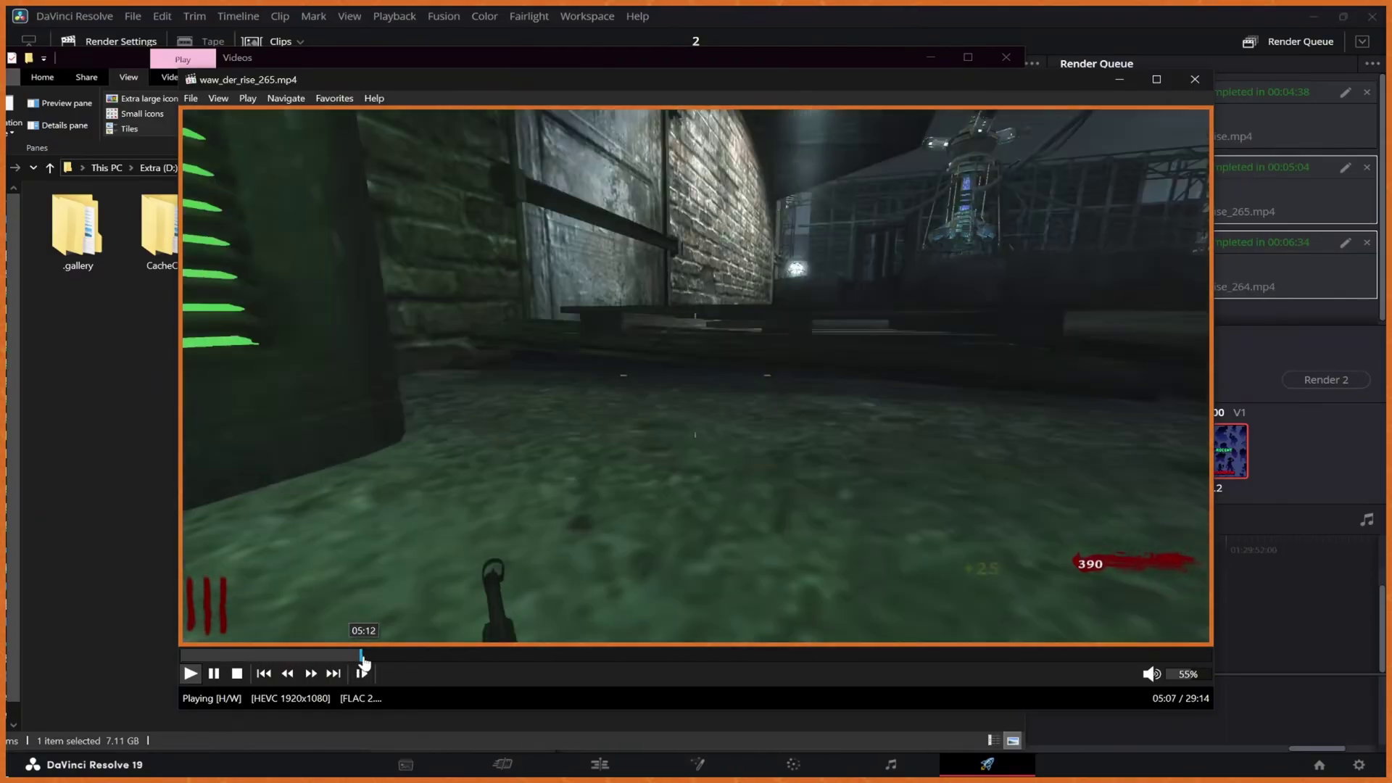
{"action": "left_click", "coordinate": [364, 629]}
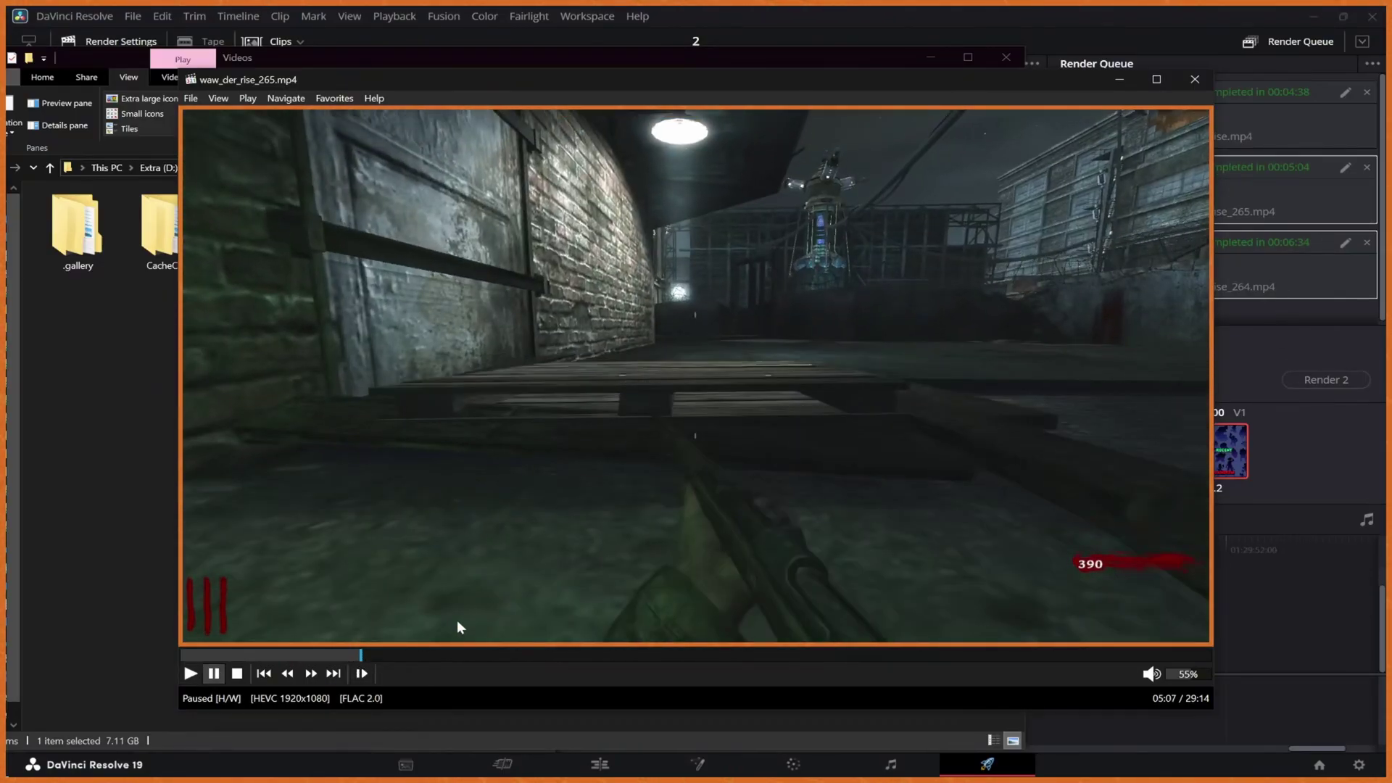
{"action": "left_click_drag", "start_coordinate": [882, 86], "coordinate": [782, 76]}
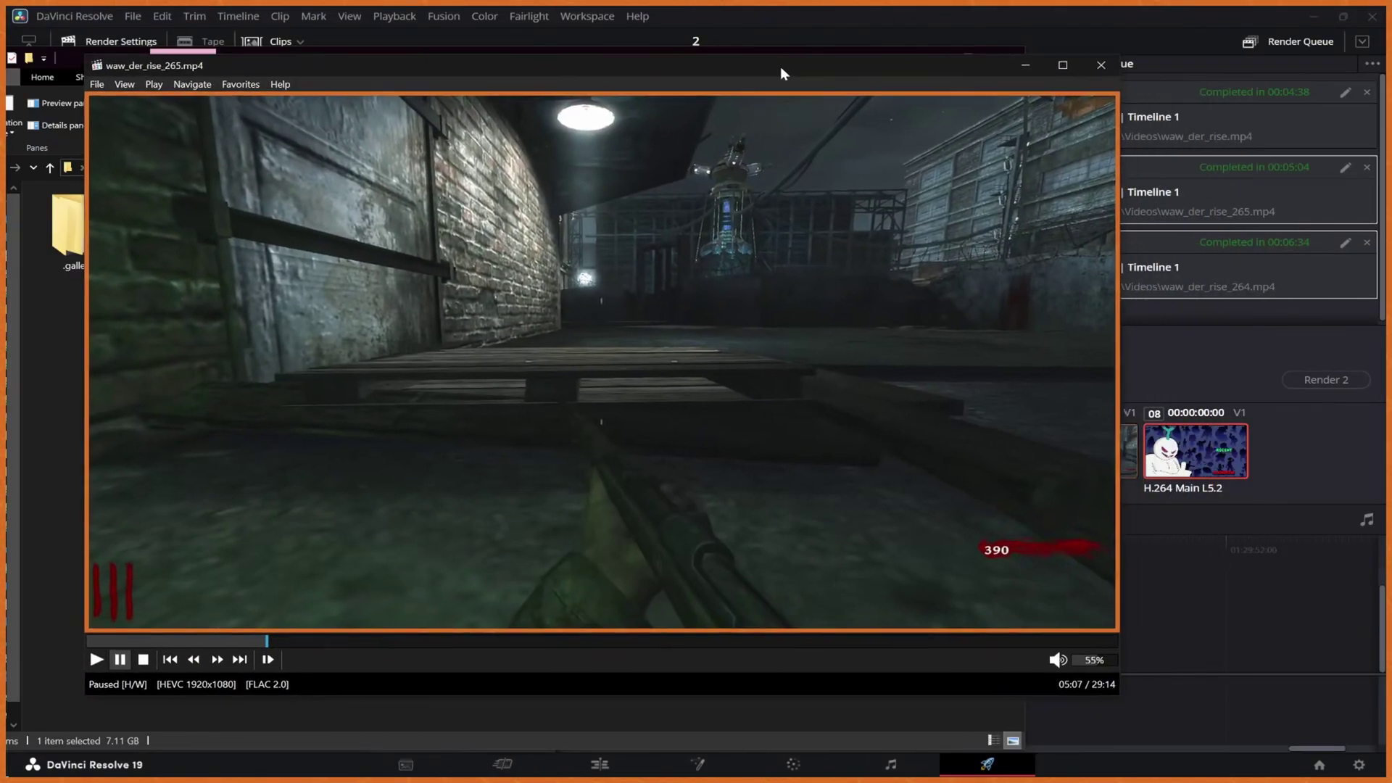
Step: Examine paused frames of waw_der_rise_265.mp4 at several points between about 12:57 and 22:36
{"action": "left_click_drag", "start_coordinate": [421, 646], "coordinate": [540, 646]}
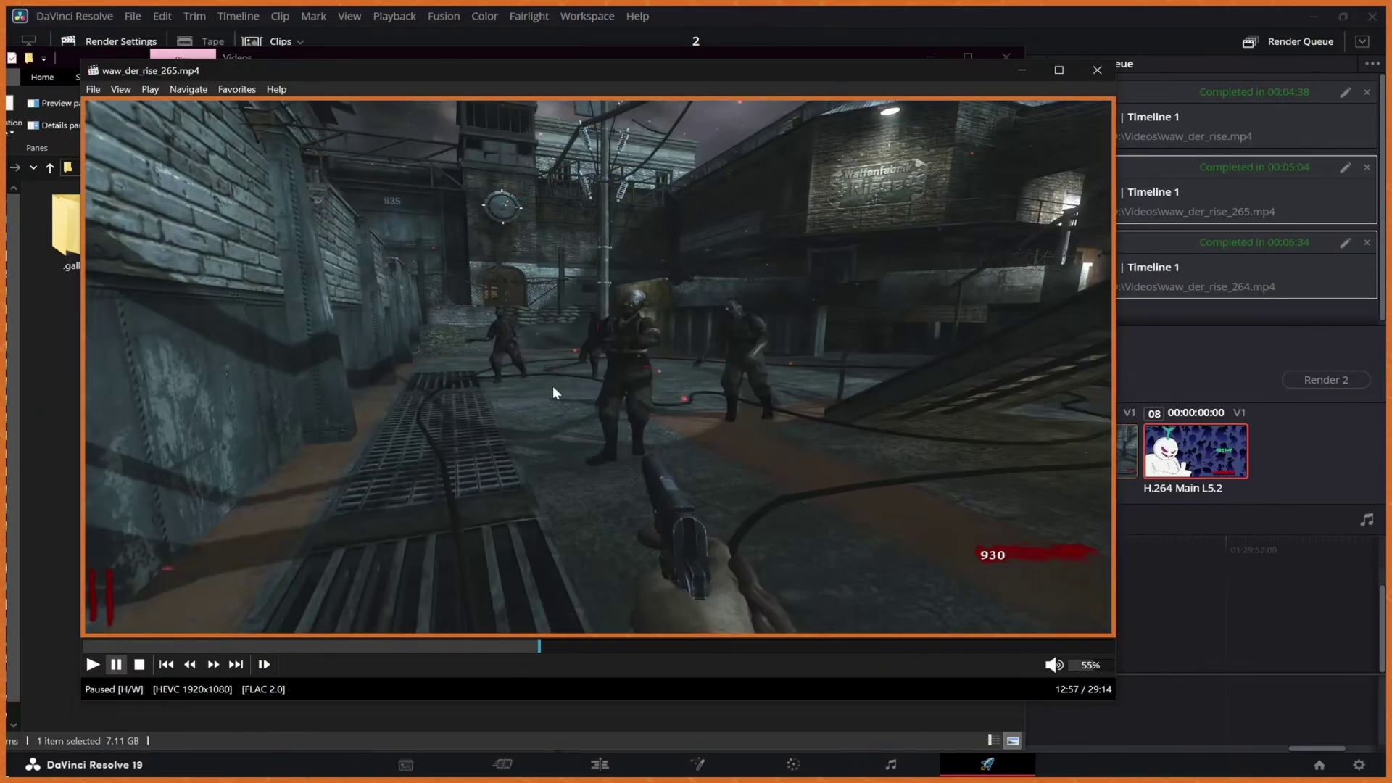
{"action": "left_click", "coordinate": [608, 645]}
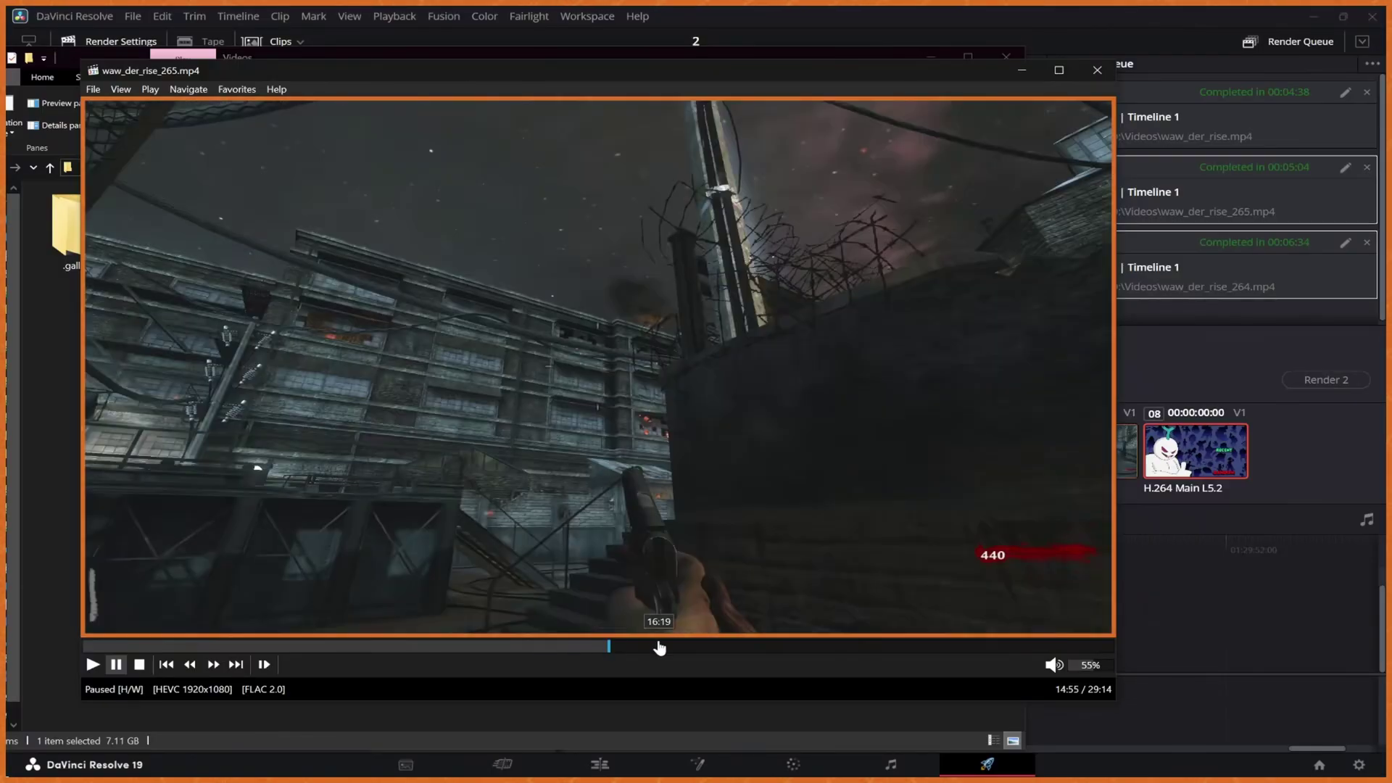
{"action": "left_click", "coordinate": [677, 646]}
{"action": "left_click", "coordinate": [761, 646]}
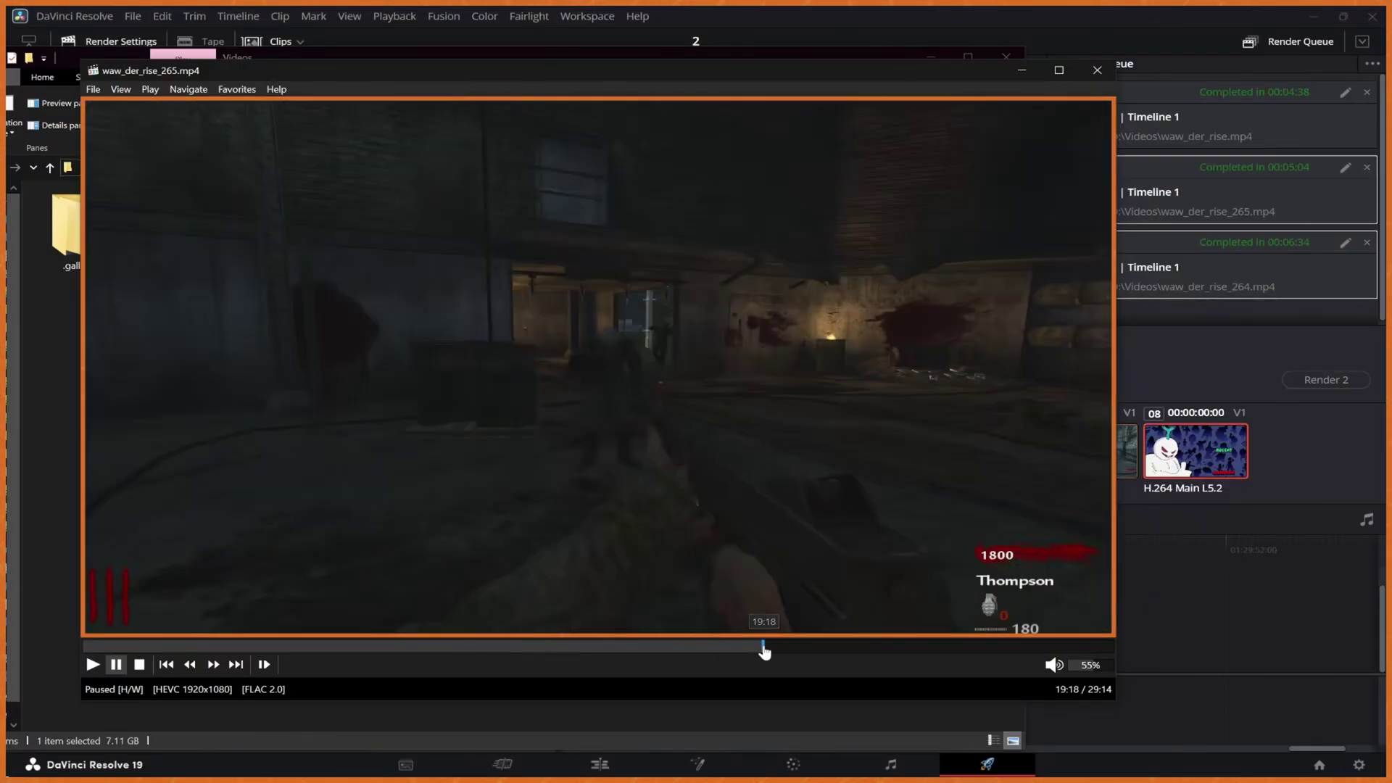
{"action": "left_click", "coordinate": [831, 656]}
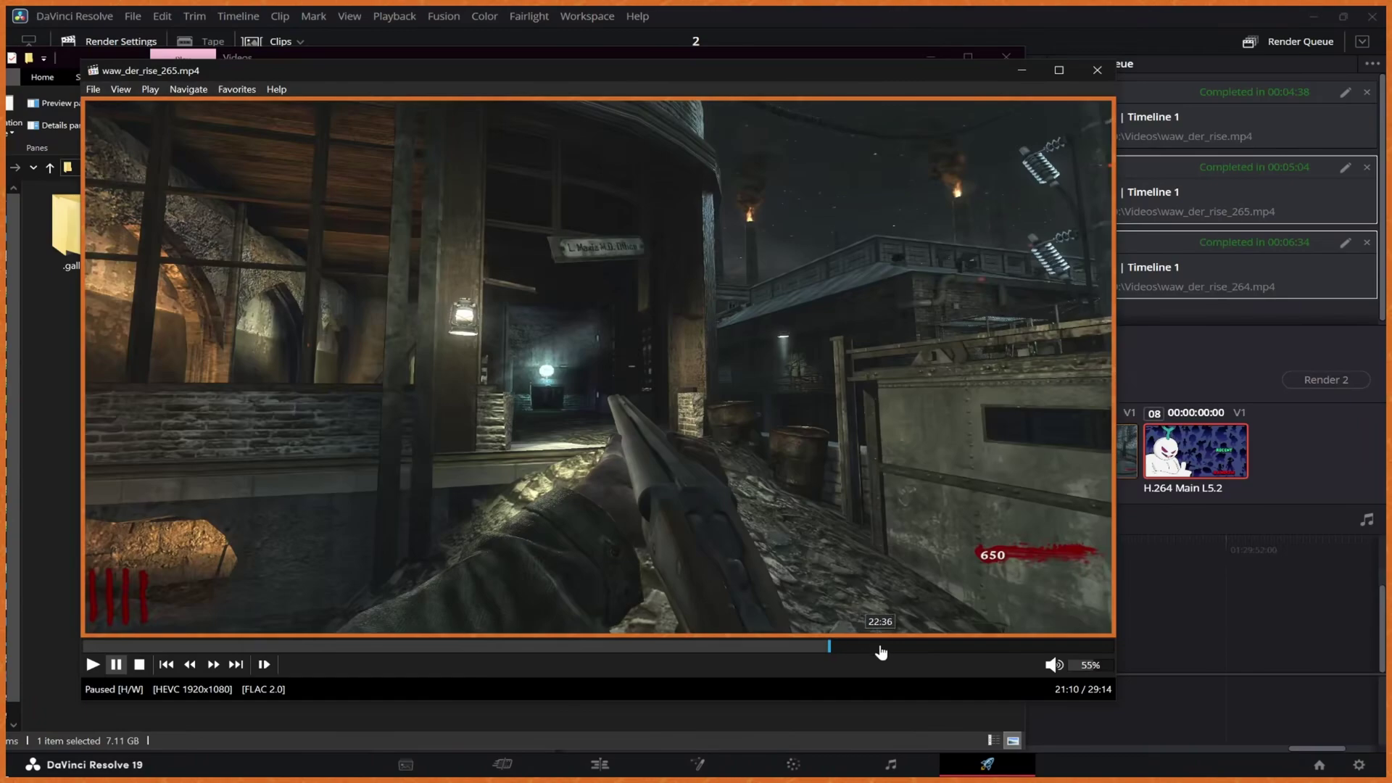
{"action": "left_click", "coordinate": [880, 652]}
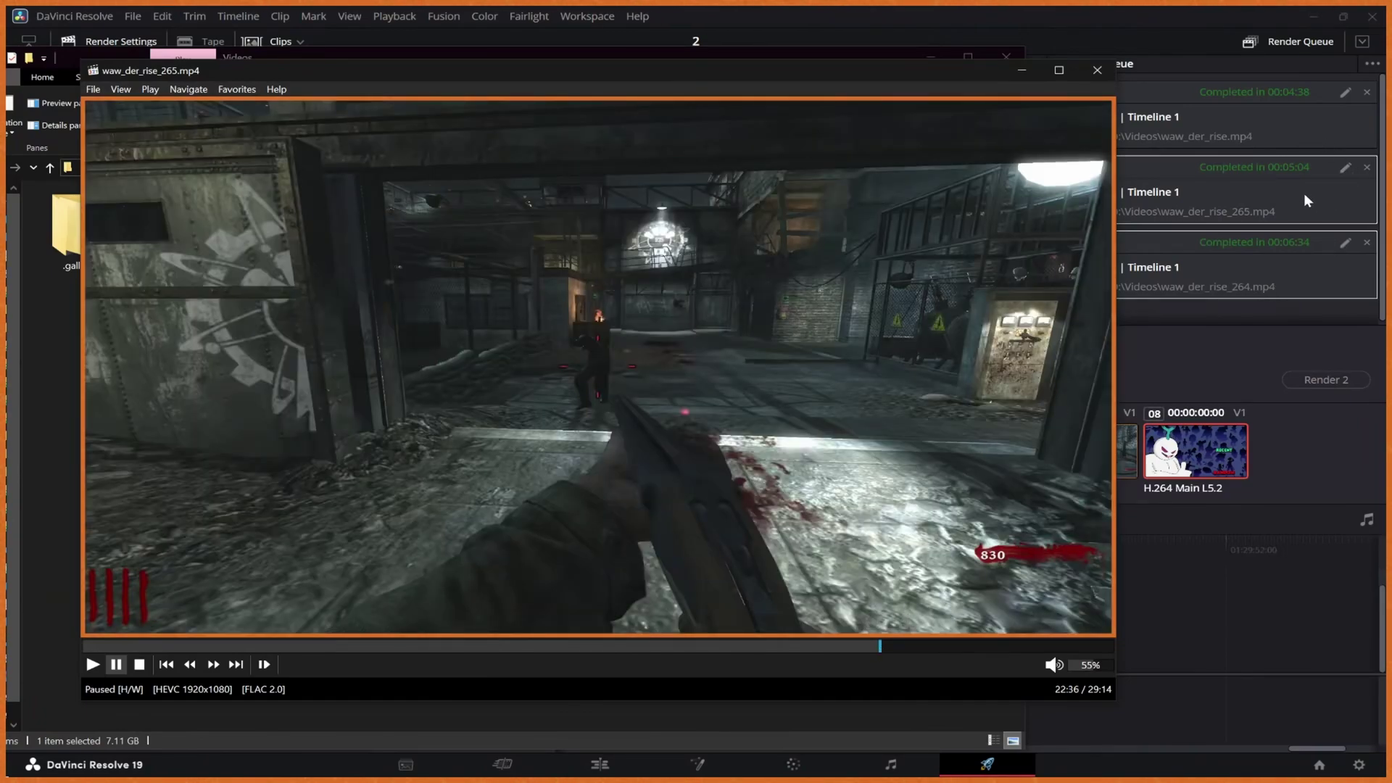
Step: Examine the paused frame of waw_der_rise_265.mp4 around 25:48 and close the player
{"action": "left_click_drag", "start_coordinate": [937, 651], "coordinate": [994, 652]}
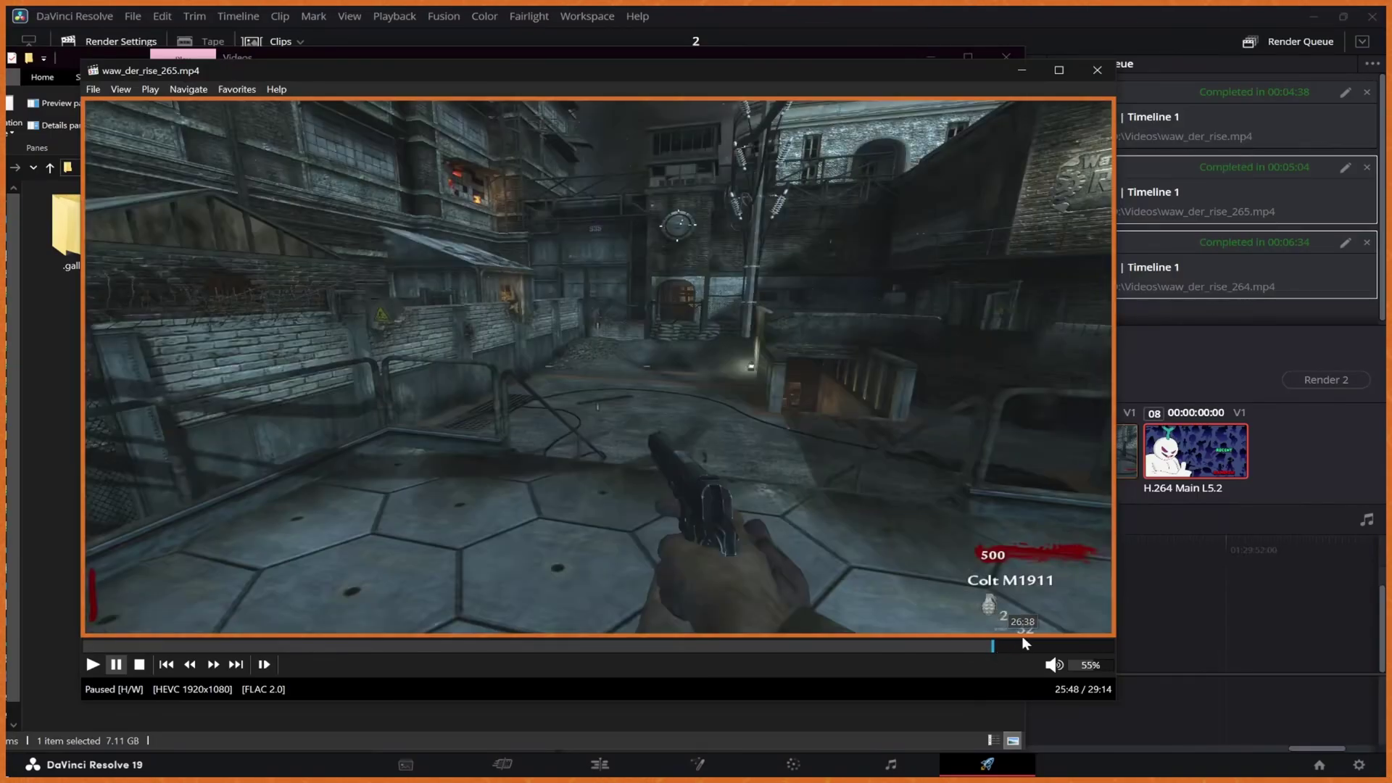
{"action": "left_click", "coordinate": [1096, 69]}
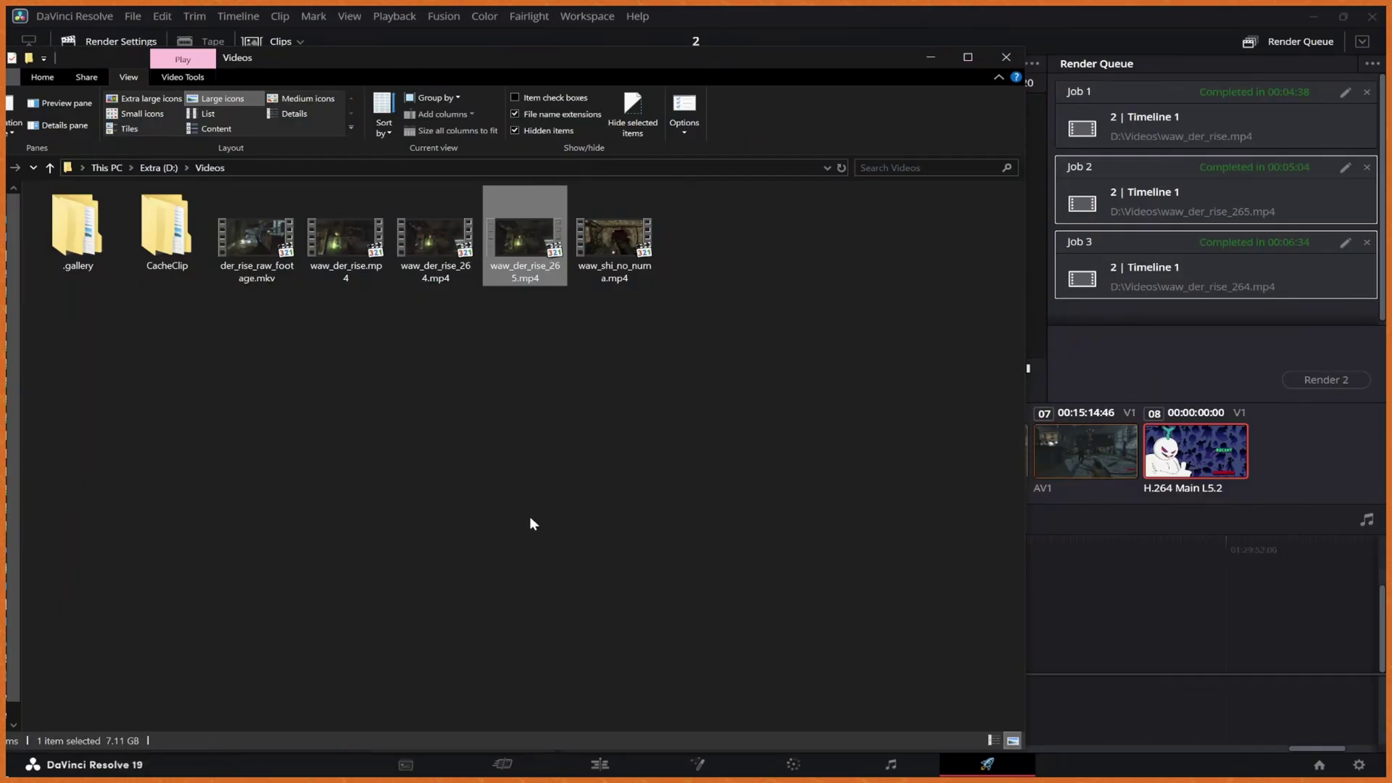
Step: Launch HandBrake and decline its automatic update checks
{"action": "key", "text": "super"}
{"action": "type", "text": "handbrake"}
{"action": "key", "text": "Return"}
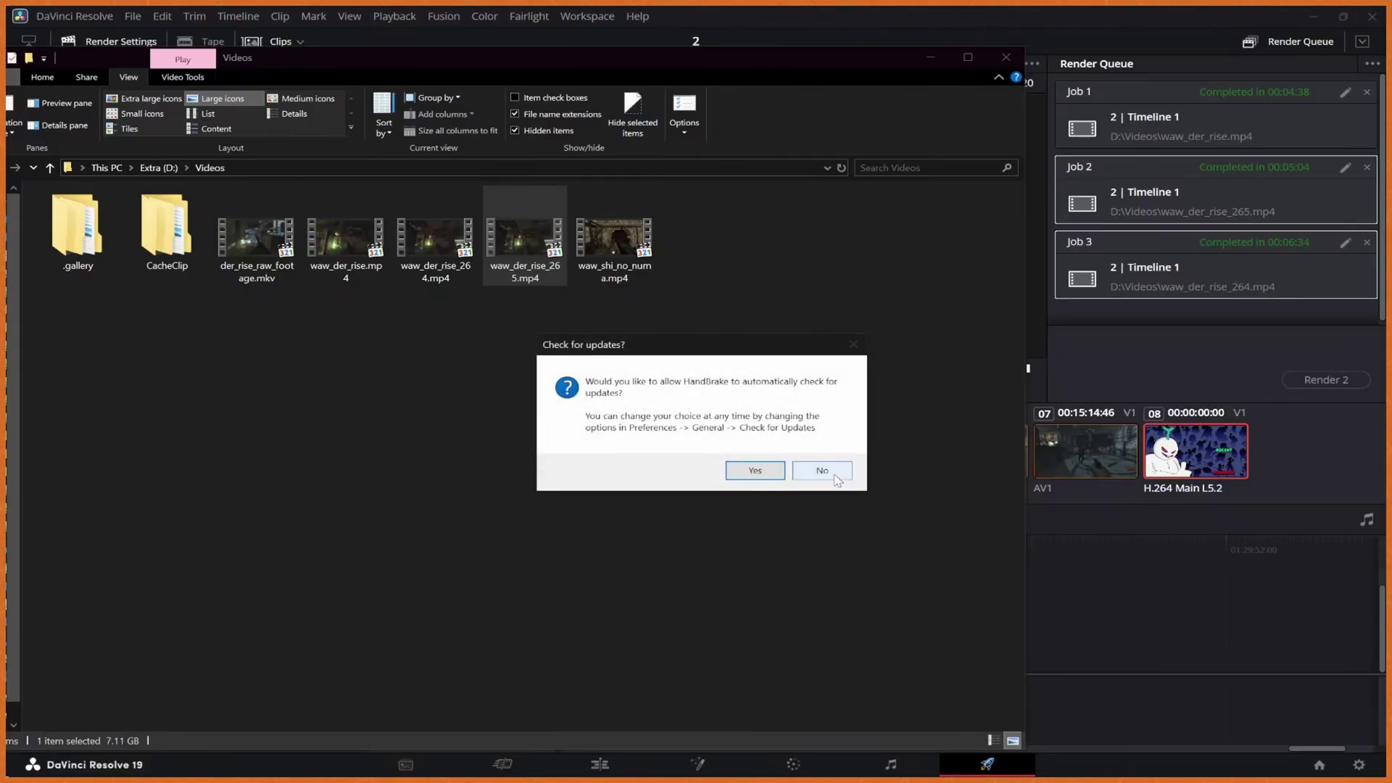
{"action": "left_click", "coordinate": [834, 475]}
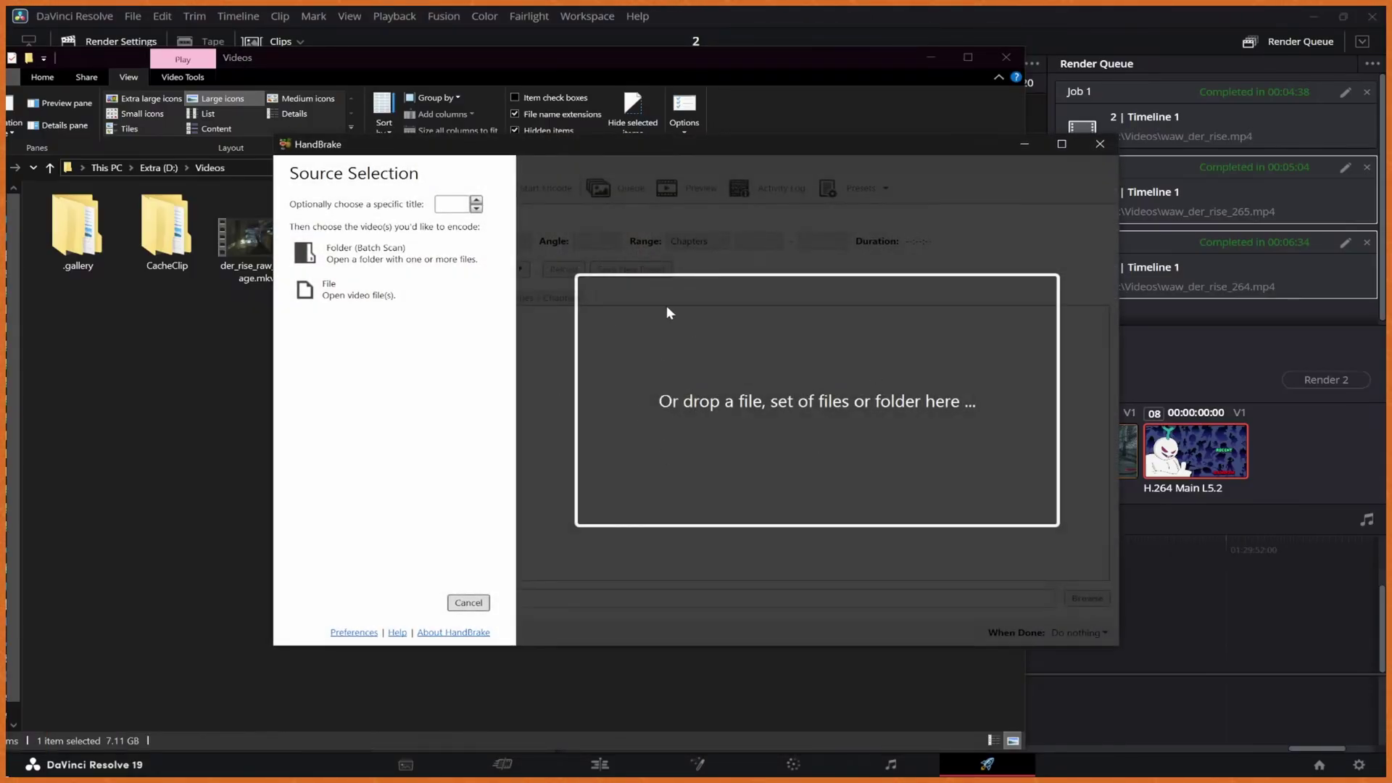
Step: Load waw_der_rise_265.mp4 from the Videos folder into HandBrake as the encode source
{"action": "left_click_drag", "start_coordinate": [707, 144], "coordinate": [839, 288]}
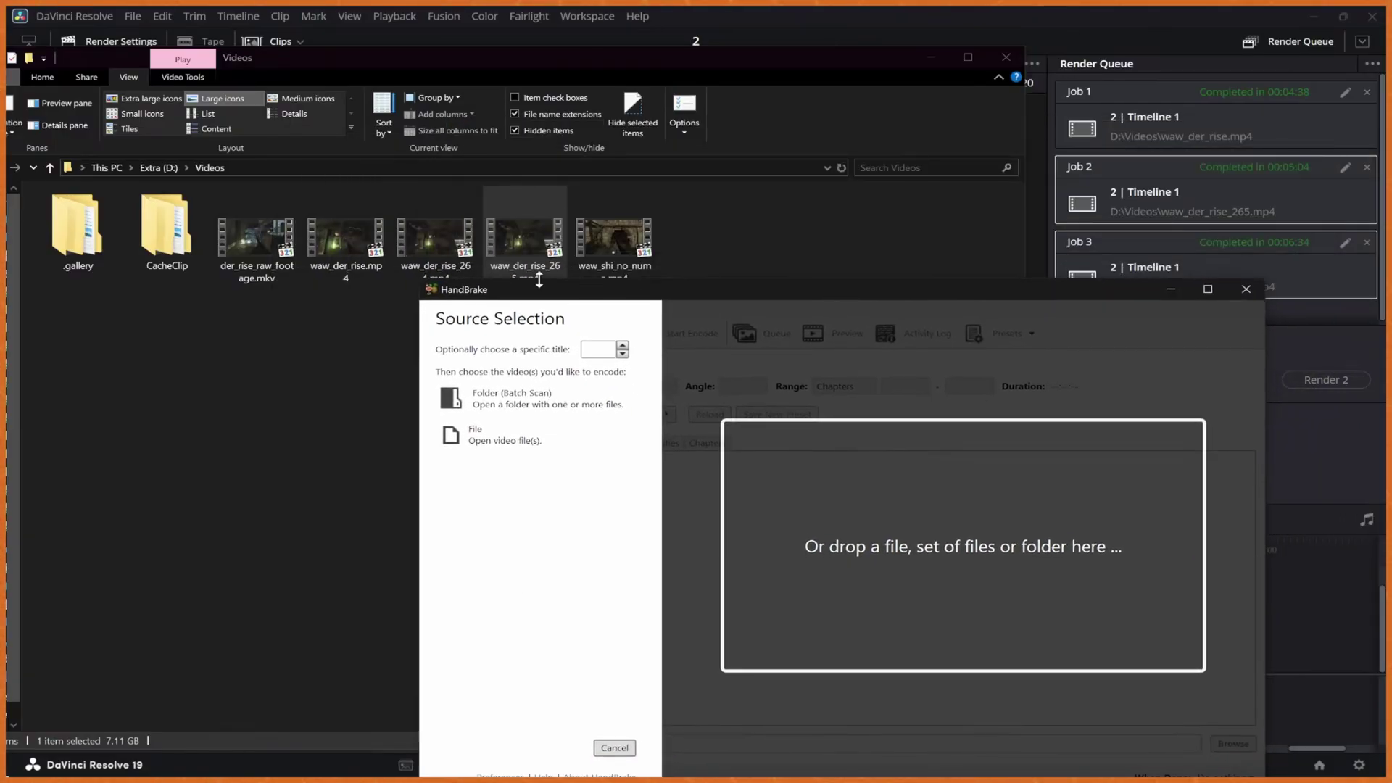
{"action": "left_click_drag", "start_coordinate": [532, 248], "coordinate": [989, 536]}
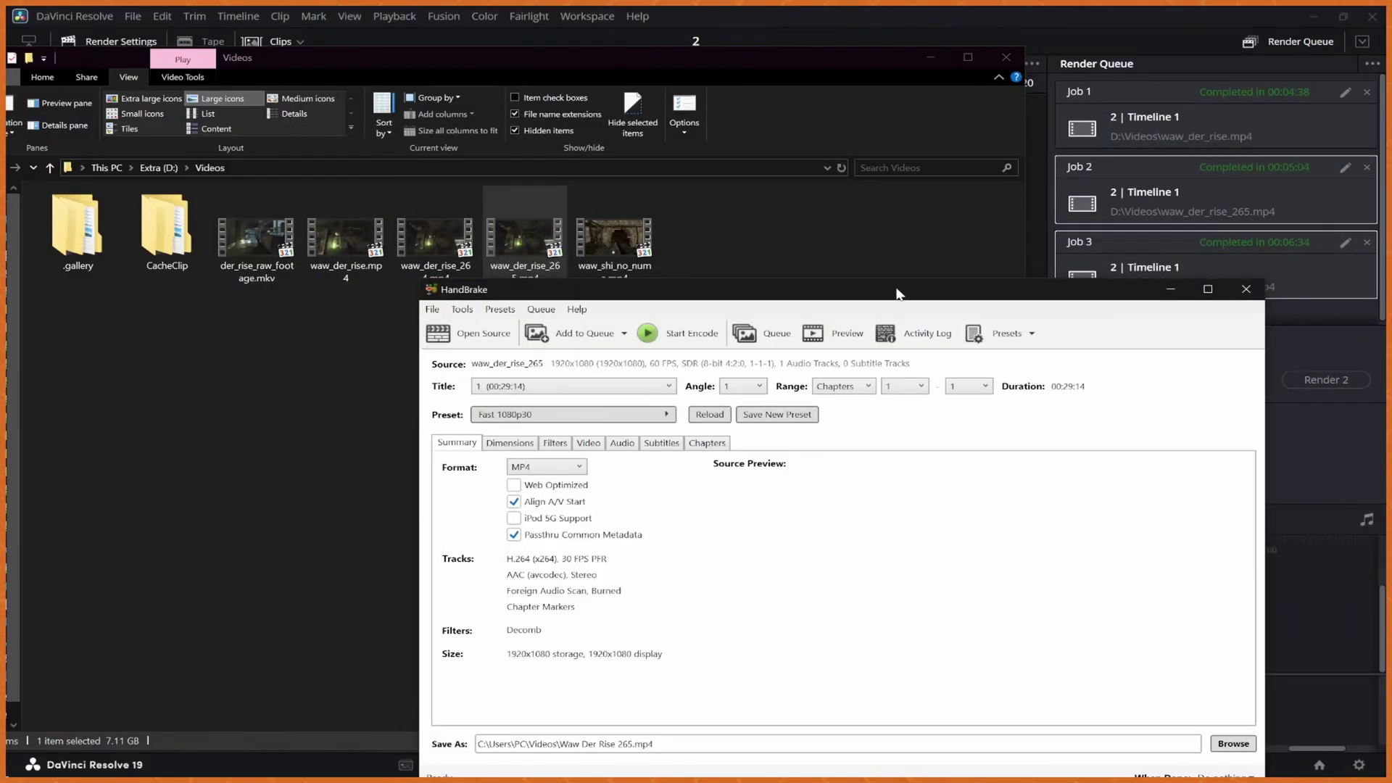
{"action": "left_click_drag", "start_coordinate": [903, 299], "coordinate": [863, 138]}
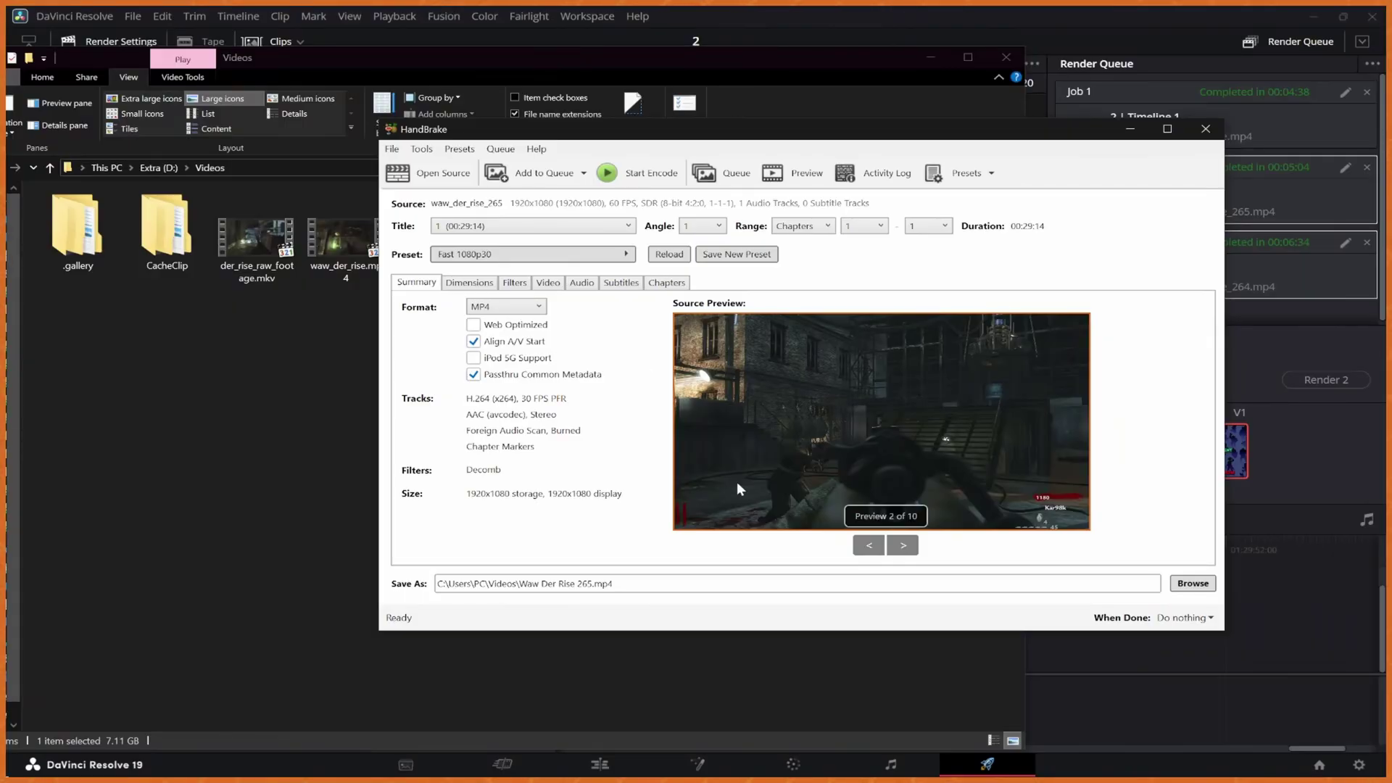
Step: Look through the available encoding presets and apply Creator 1080p60
{"action": "left_click", "coordinate": [564, 255]}
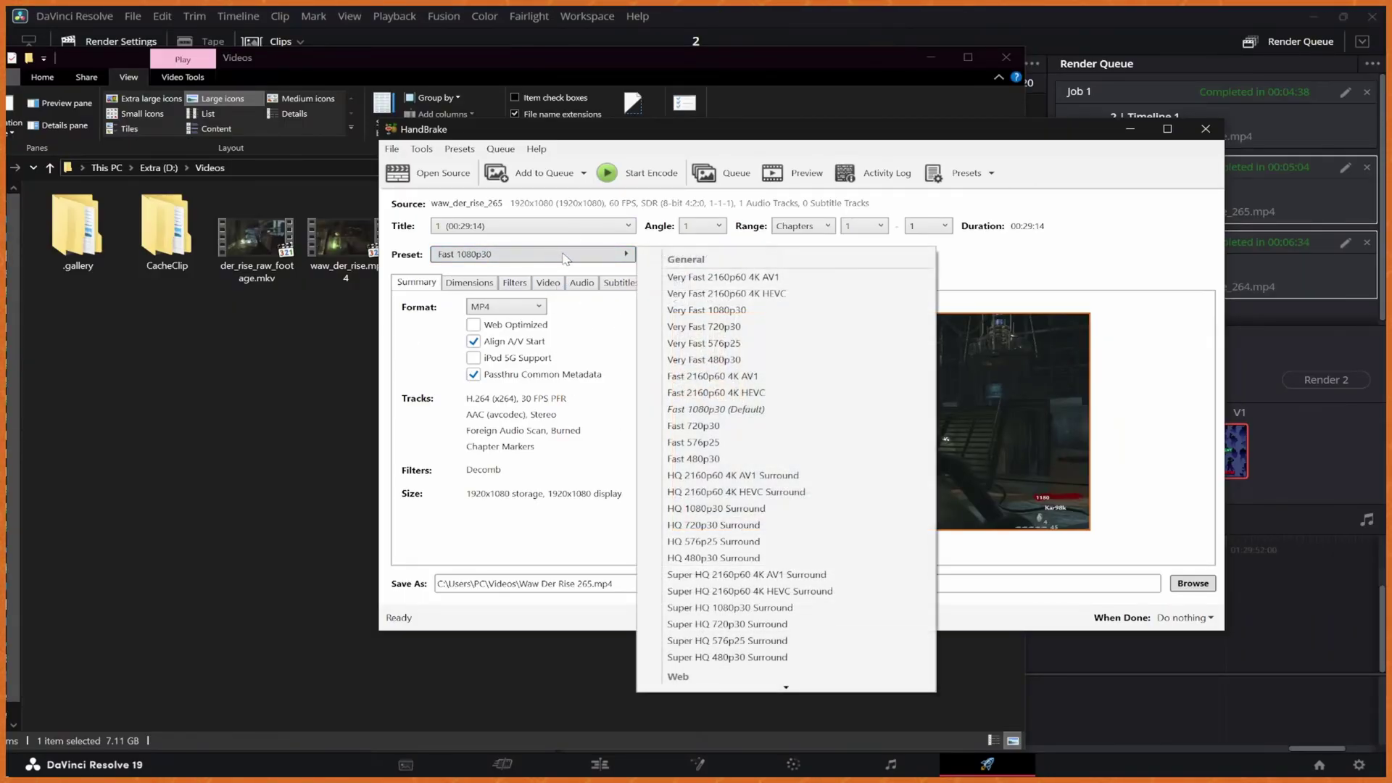
{"action": "scroll", "coordinate": [812, 416], "scroll_direction": "down", "scroll_amount": 15}
{"action": "scroll", "coordinate": [815, 420], "scroll_direction": "up", "scroll_amount": 7}
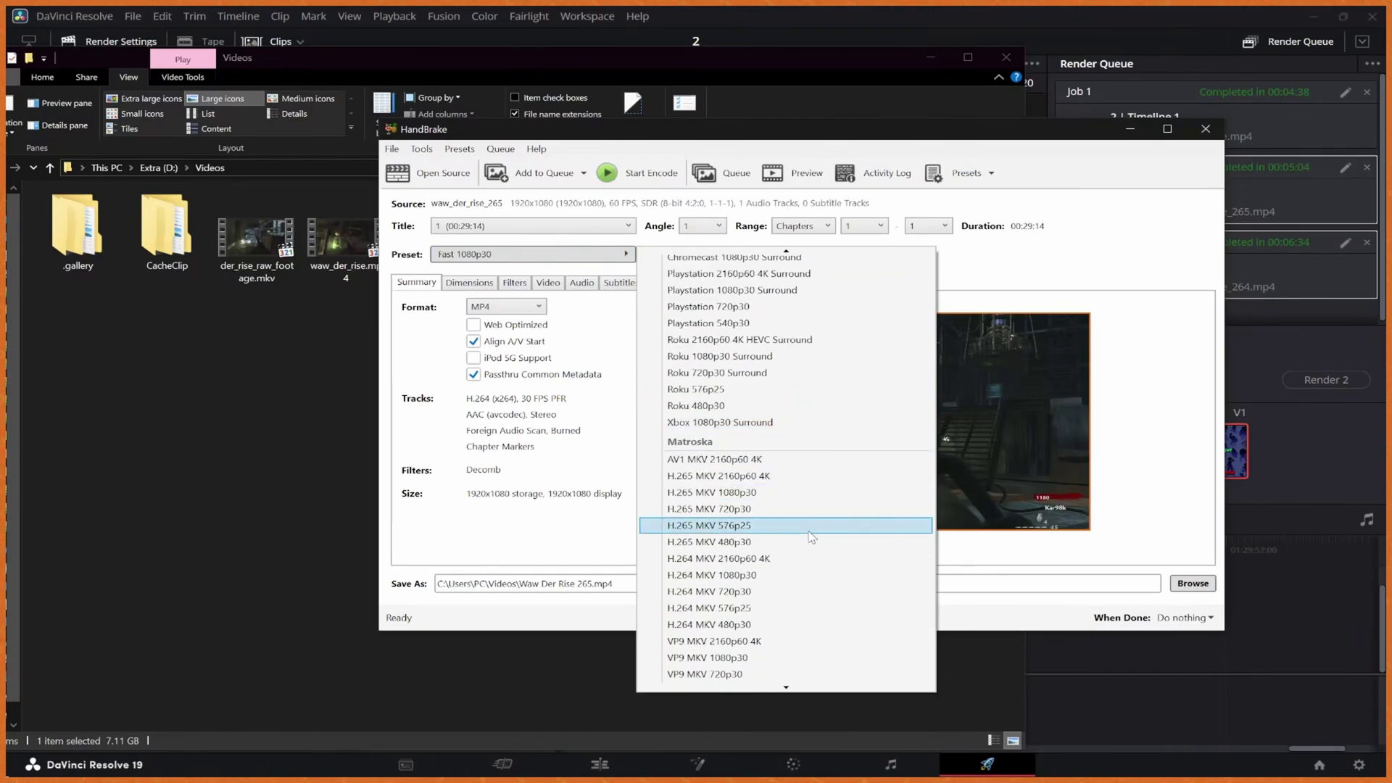
{"action": "scroll", "coordinate": [804, 522], "scroll_direction": "up", "scroll_amount": 1}
{"action": "scroll", "coordinate": [777, 593], "scroll_direction": "down", "scroll_amount": 5}
{"action": "scroll", "coordinate": [793, 566], "scroll_direction": "up", "scroll_amount": 4}
{"action": "scroll", "coordinate": [798, 558], "scroll_direction": "up", "scroll_amount": 10}
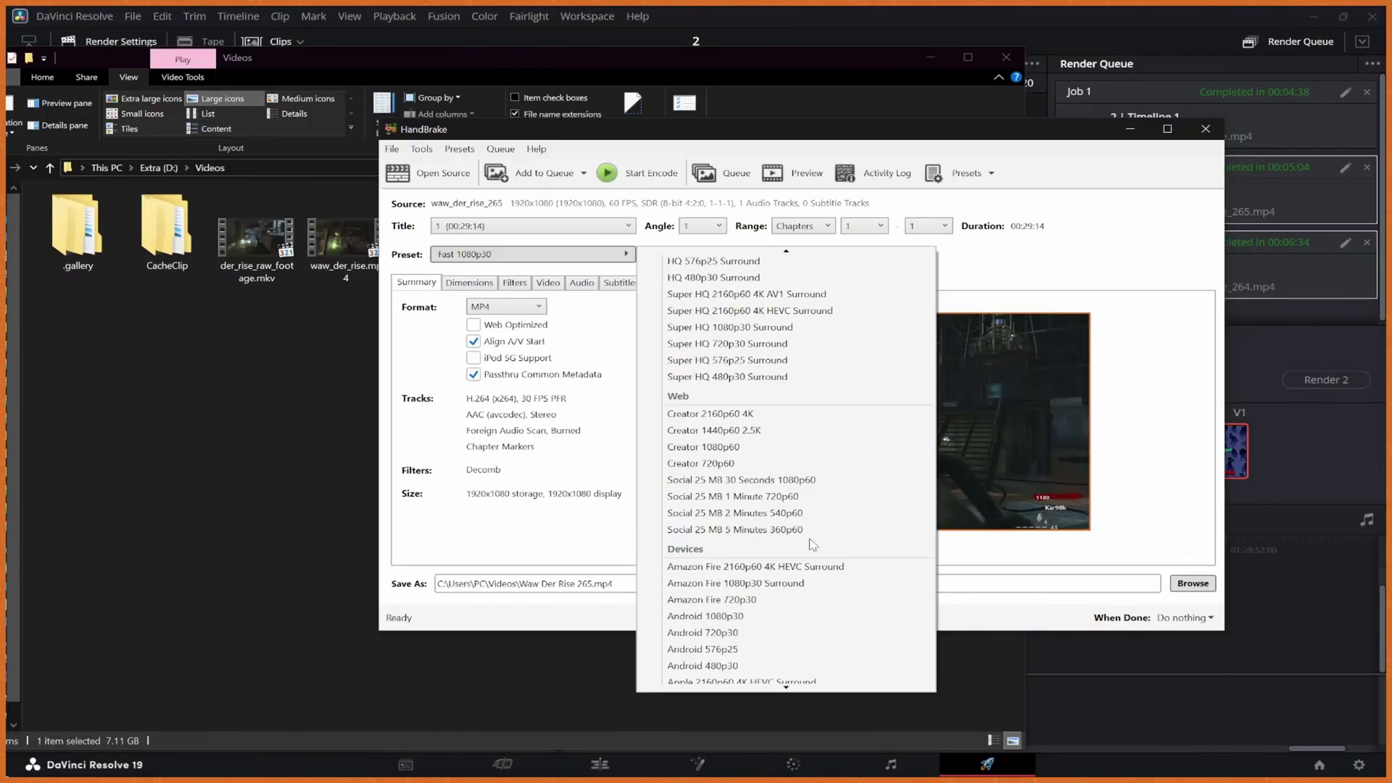
{"action": "scroll", "coordinate": [812, 544], "scroll_direction": "down", "scroll_amount": 2}
{"action": "scroll", "coordinate": [812, 543], "scroll_direction": "up", "scroll_amount": 3}
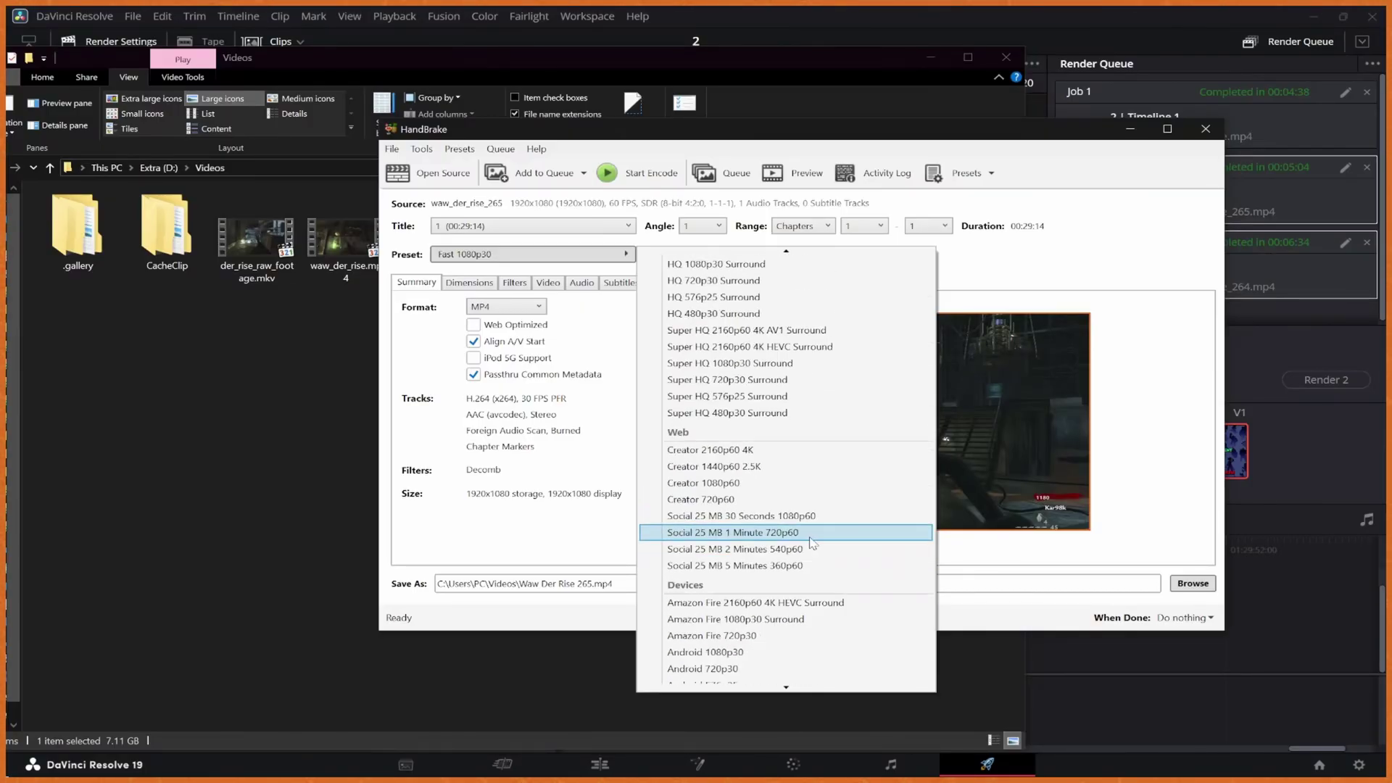
{"action": "left_click", "coordinate": [748, 482]}
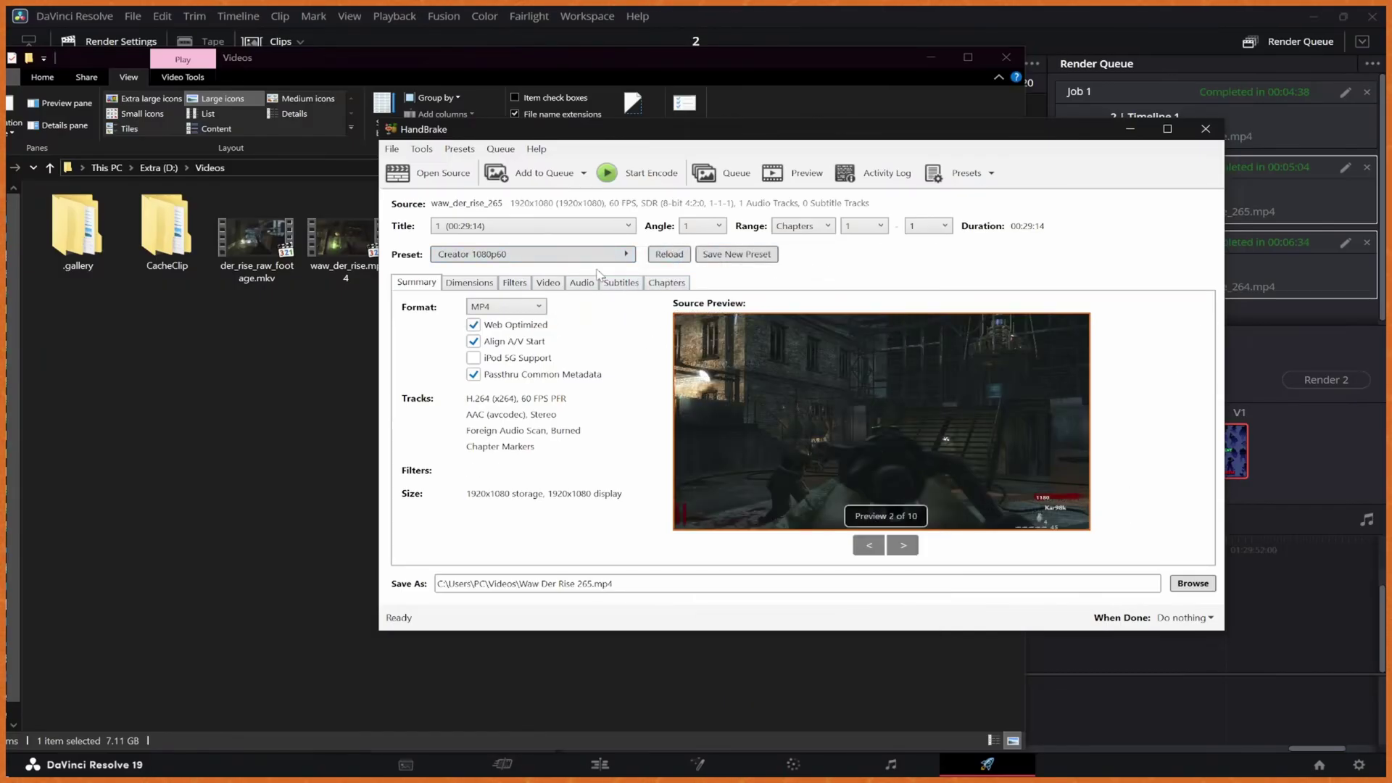
Step: Review the dimension and filter settings, and make the Creator 1080p60 preset the default
{"action": "left_click", "coordinate": [471, 284]}
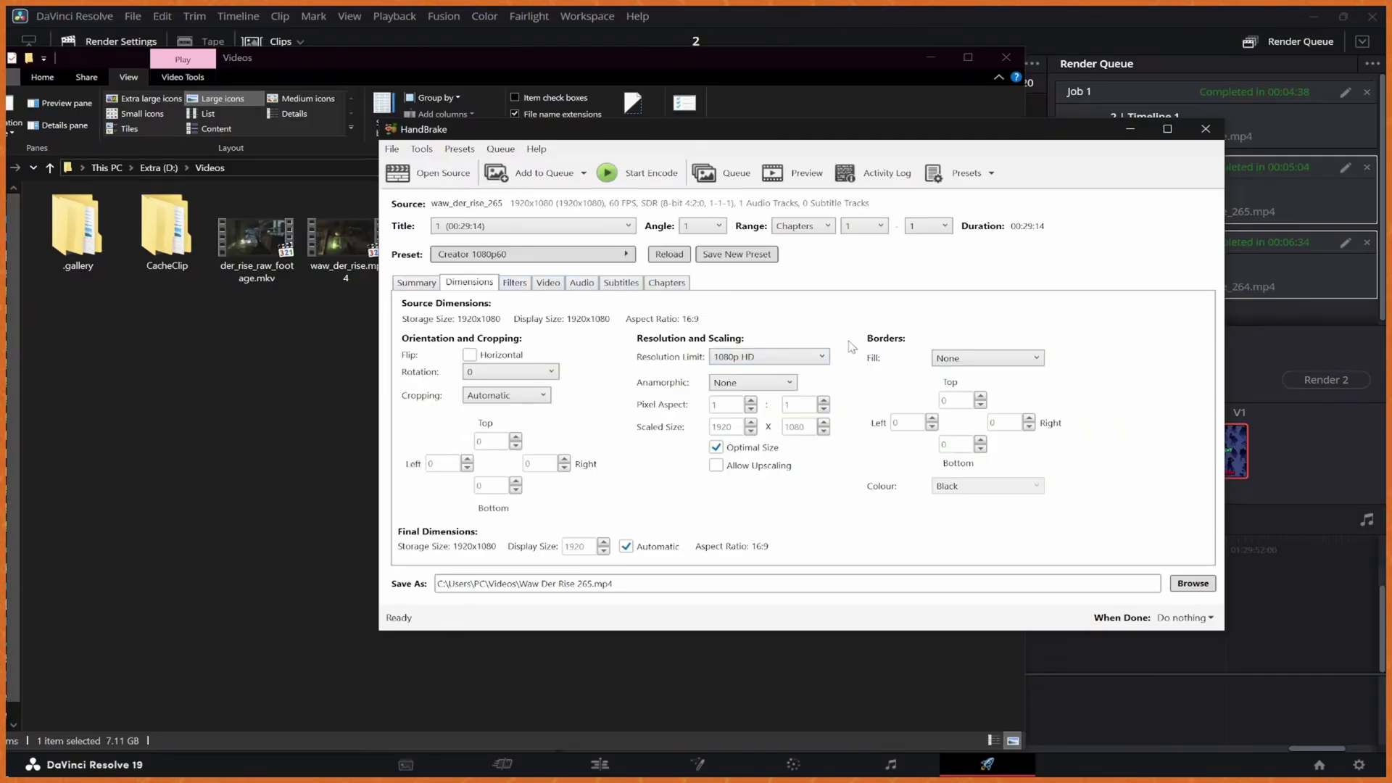
{"action": "left_click", "coordinate": [516, 283]}
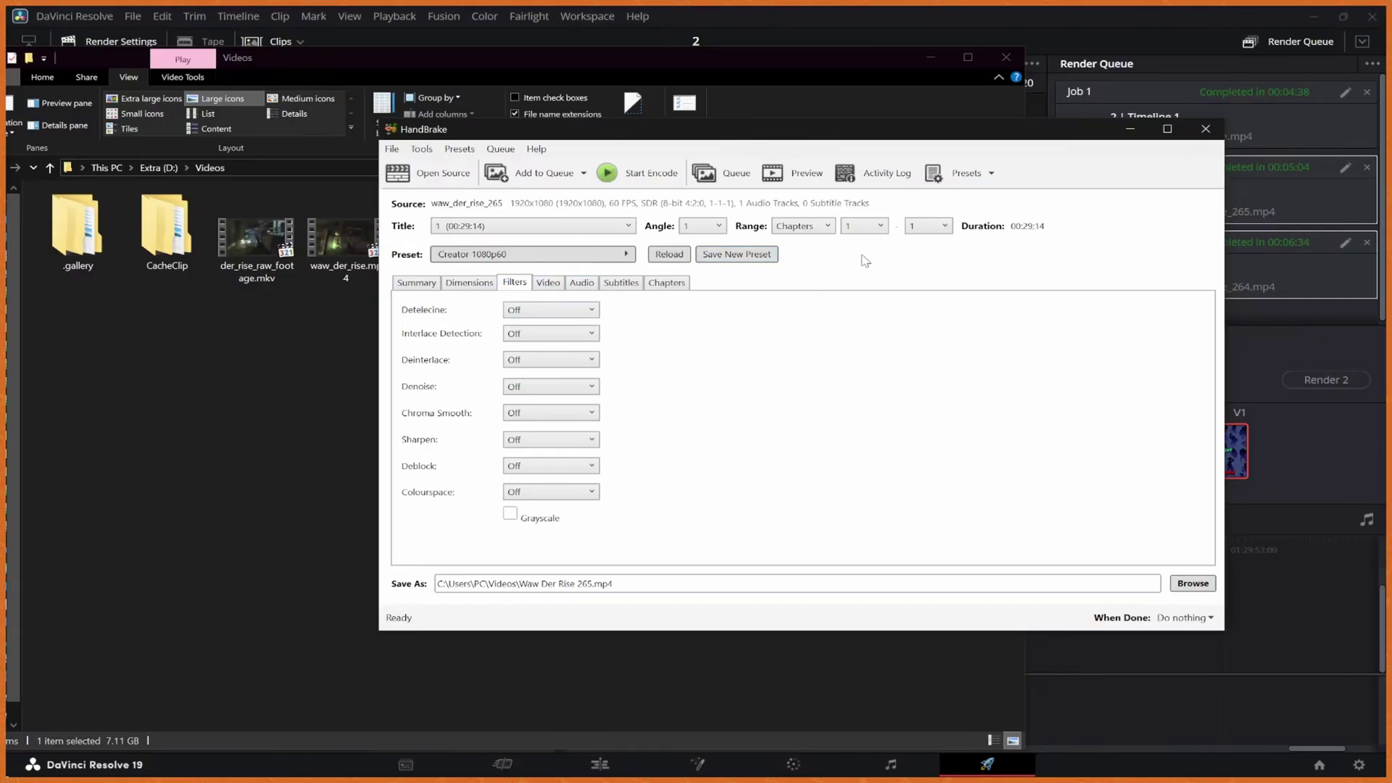
{"action": "left_click", "coordinate": [456, 149]}
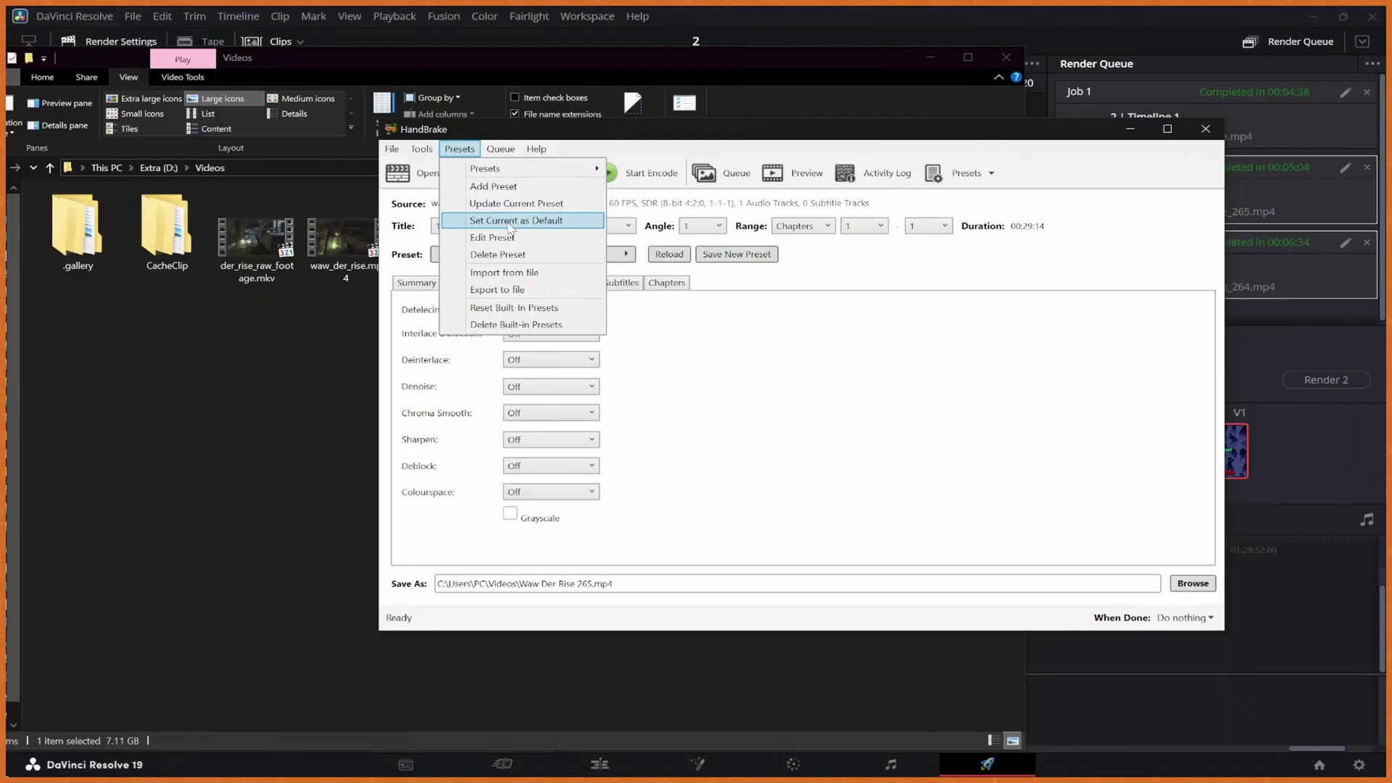
{"action": "left_click", "coordinate": [511, 220]}
{"action": "left_click", "coordinate": [783, 455]}
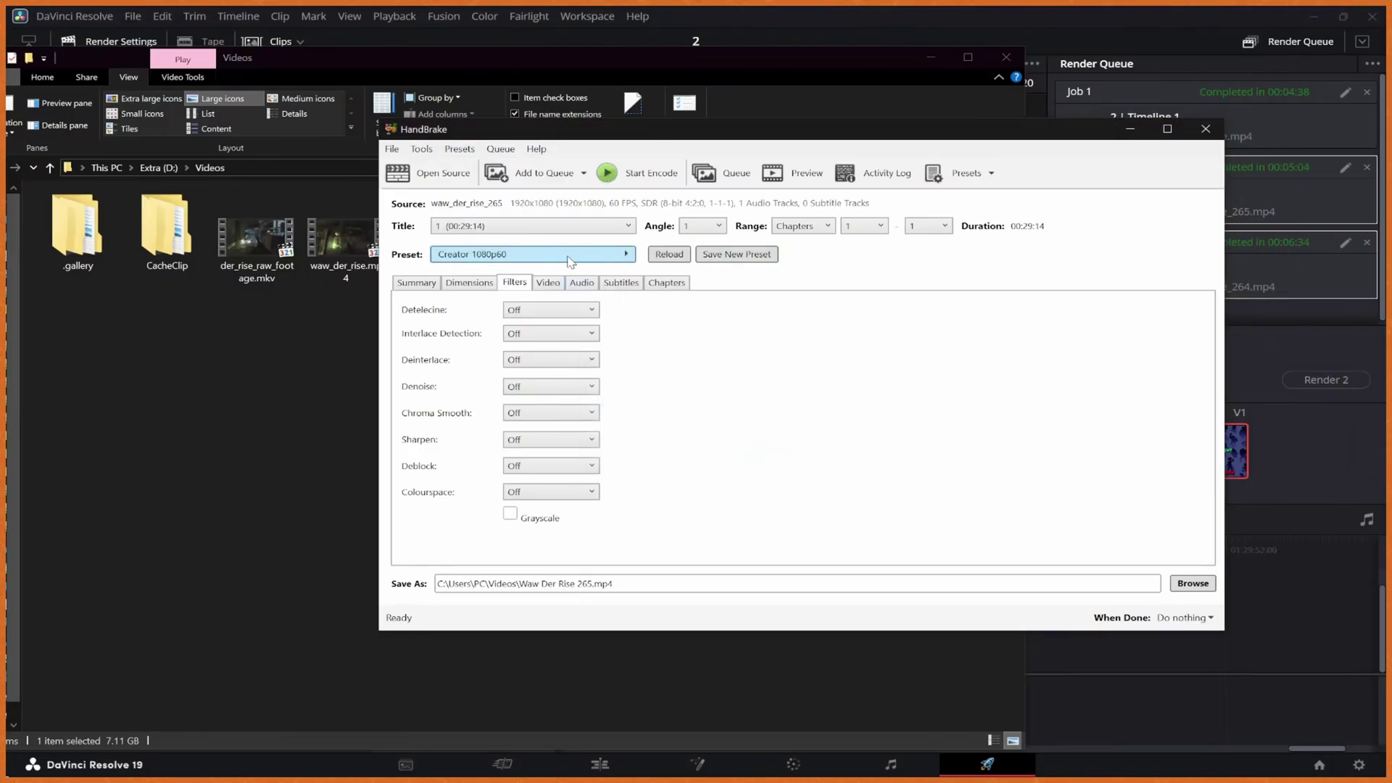
Step: Set the video encoder to H.265 (NVEnc) with a constant framerate, and start the encode
{"action": "left_click", "coordinate": [556, 284]}
{"action": "left_click", "coordinate": [523, 327]}
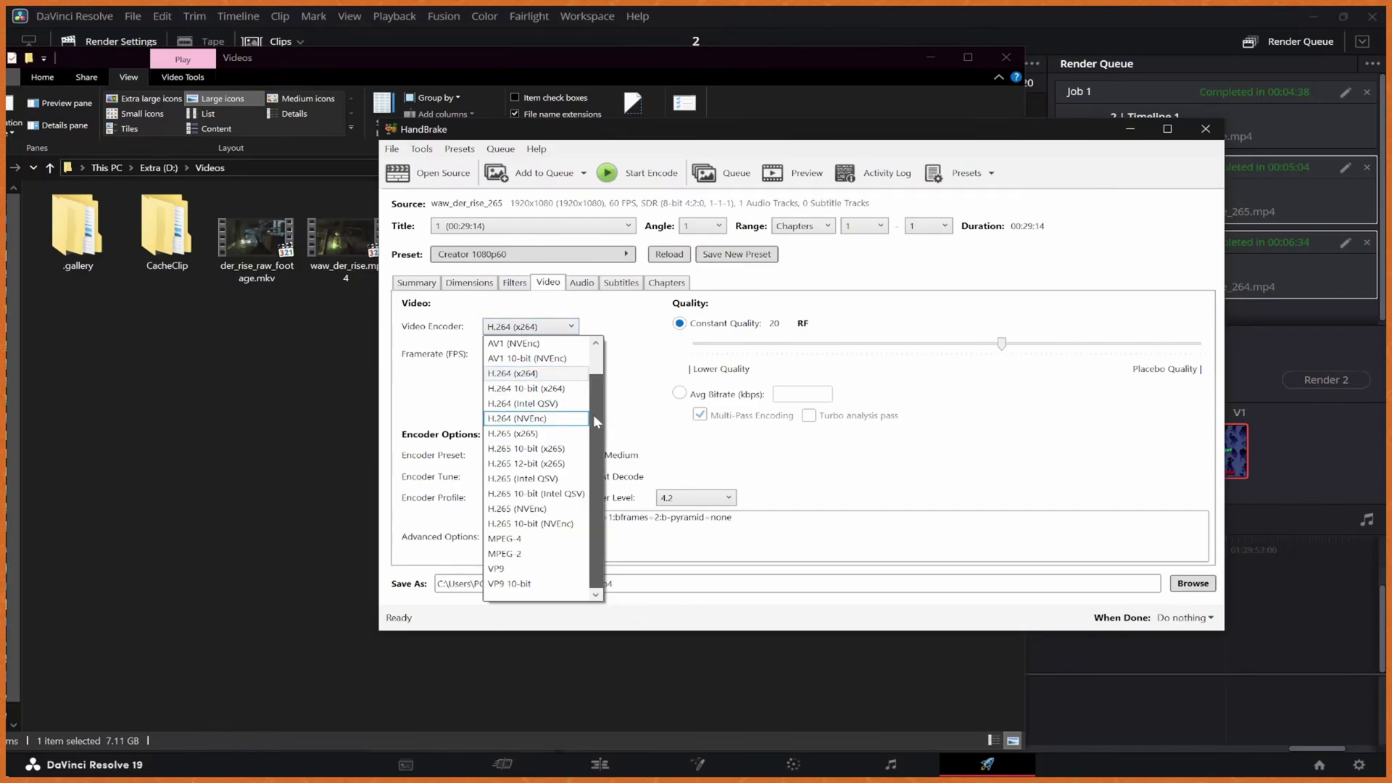
{"action": "scroll", "coordinate": [590, 416], "scroll_direction": "down", "scroll_amount": 1}
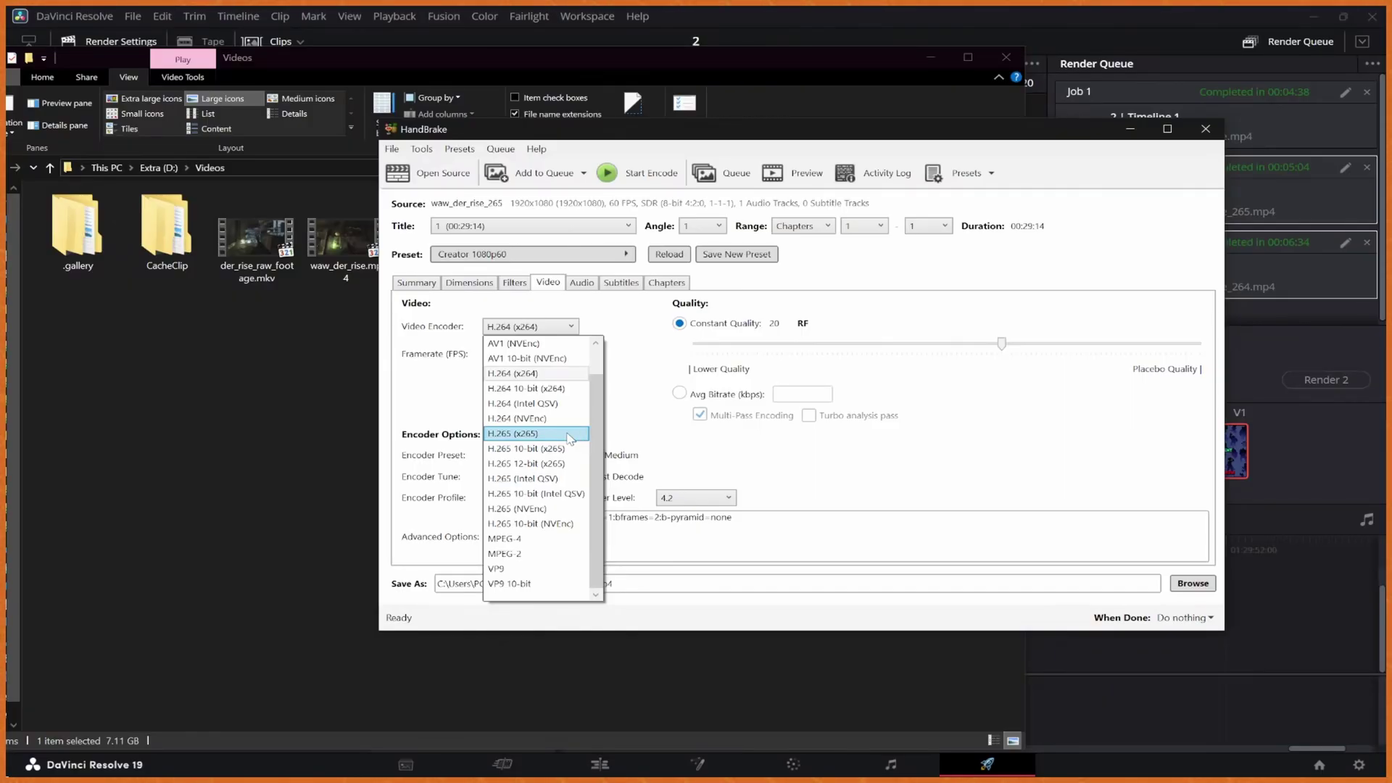
{"action": "left_click", "coordinate": [528, 508]}
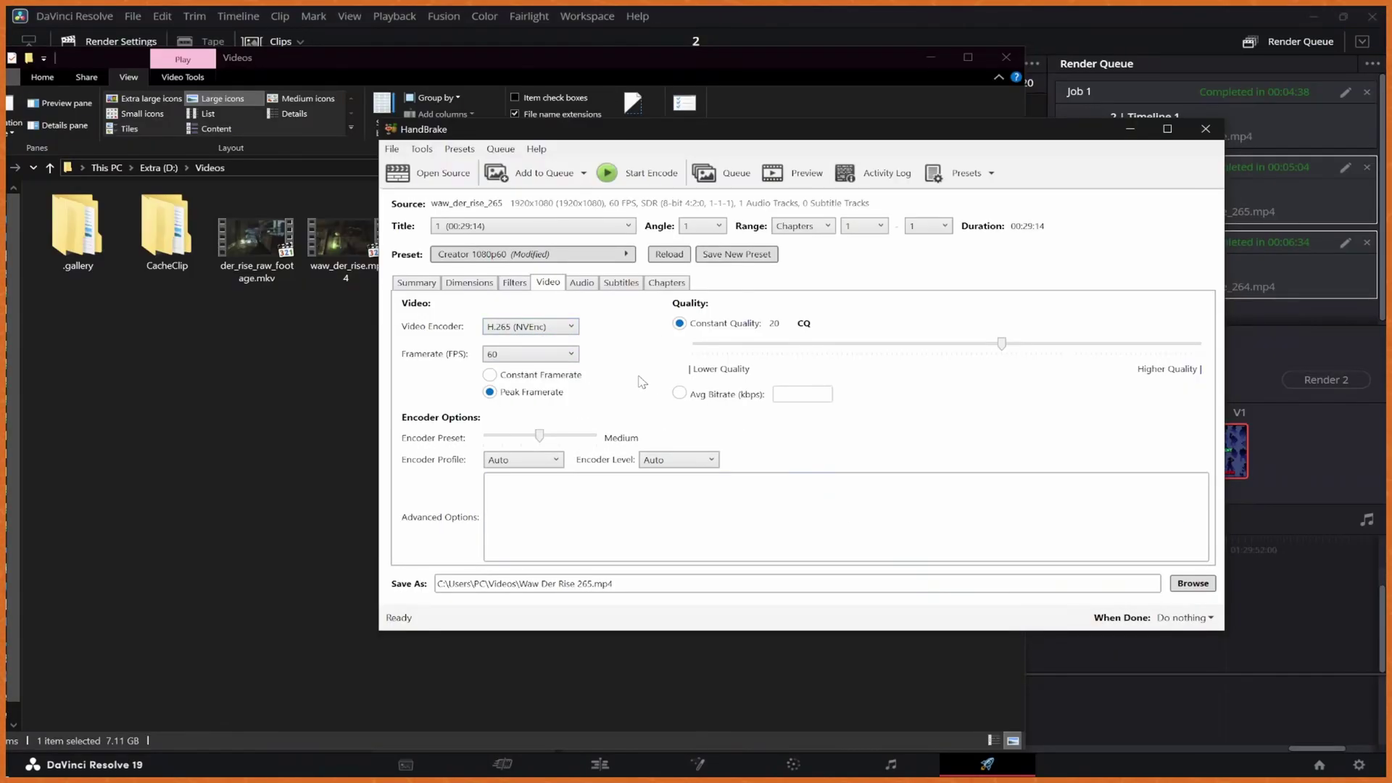
{"action": "left_click", "coordinate": [538, 376]}
{"action": "left_click", "coordinate": [642, 189]}
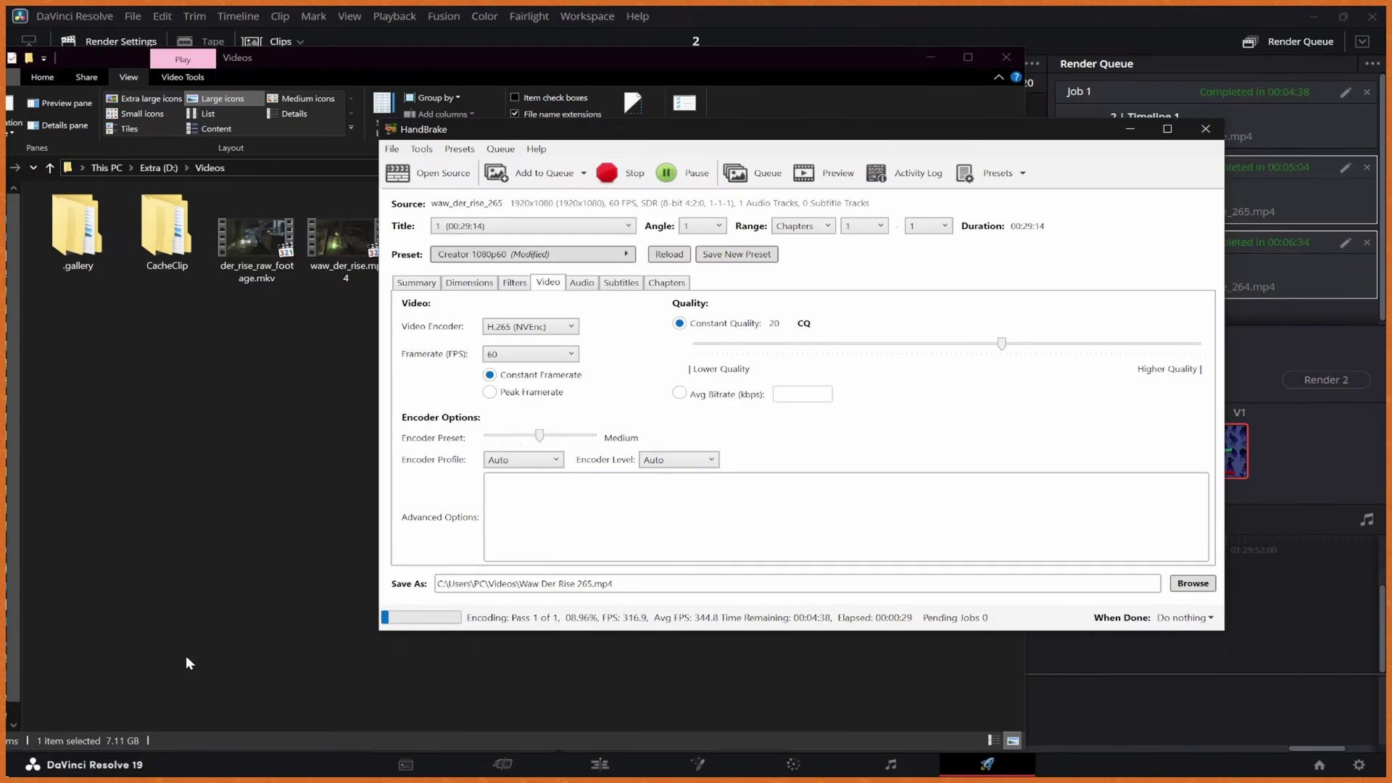
Step: Switch to Calculator and compute 7000 divided by 20 and by 60
{"action": "left_click", "coordinate": [184, 543]}
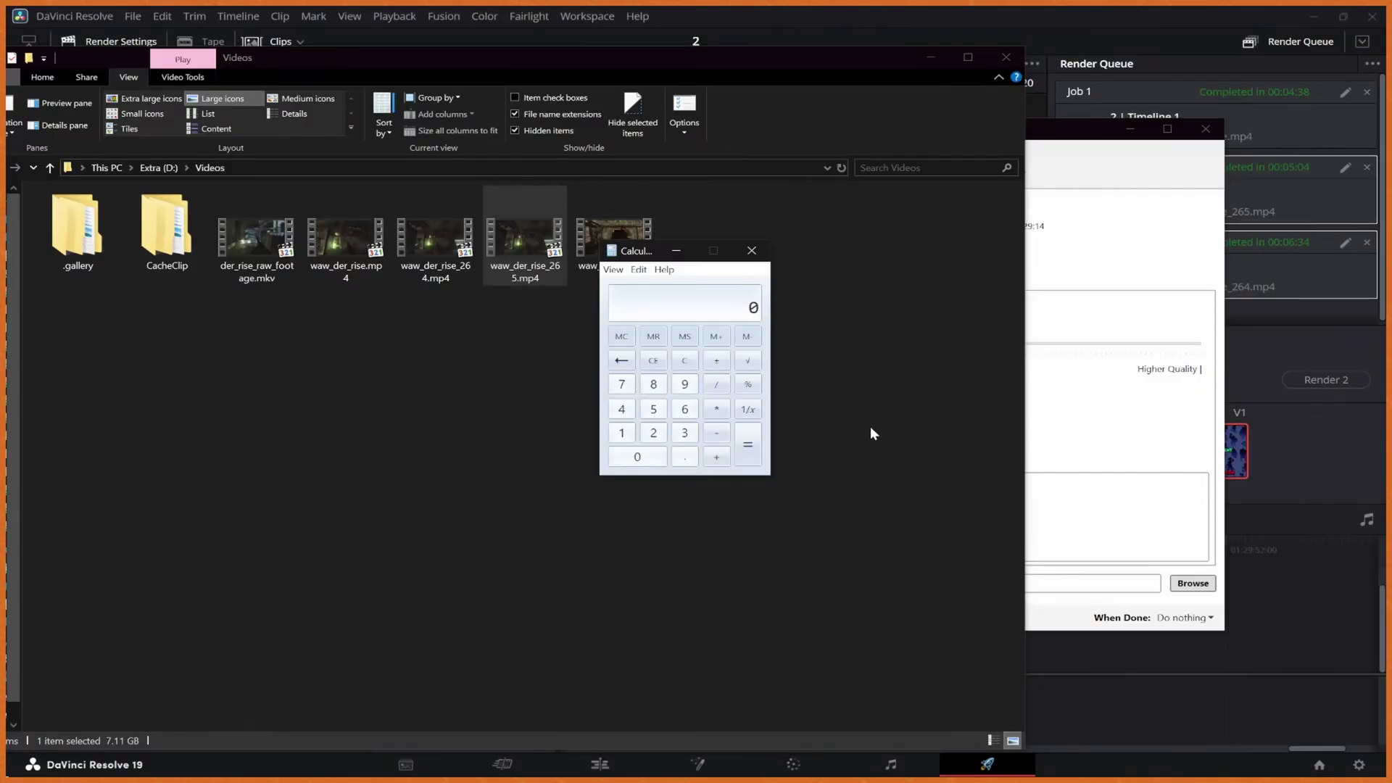
{"action": "type", "text": "7000/20"}
{"action": "key", "text": "Return"}
{"action": "type", "text": "/60"}
{"action": "key", "text": "Return"}
{"action": "key", "text": "Escape"}
Step: Compute 7000 divided by 5 and by 60, and clear the result
{"action": "type", "text": "7000/"}
{"action": "type", "text": "5"}
{"action": "key", "text": "Return"}
{"action": "type", "text": "/60"}
{"action": "key", "text": "Return"}
{"action": "key", "text": "Escape"}
Step: Compute 2000 divided by 5 and by 60, and close Calculator
{"action": "type", "text": "2000/5"}
{"action": "key", "text": "Return"}
{"action": "type", "text": "/60"}
{"action": "key", "text": "Return"}
{"action": "left_click", "coordinate": [752, 250]}
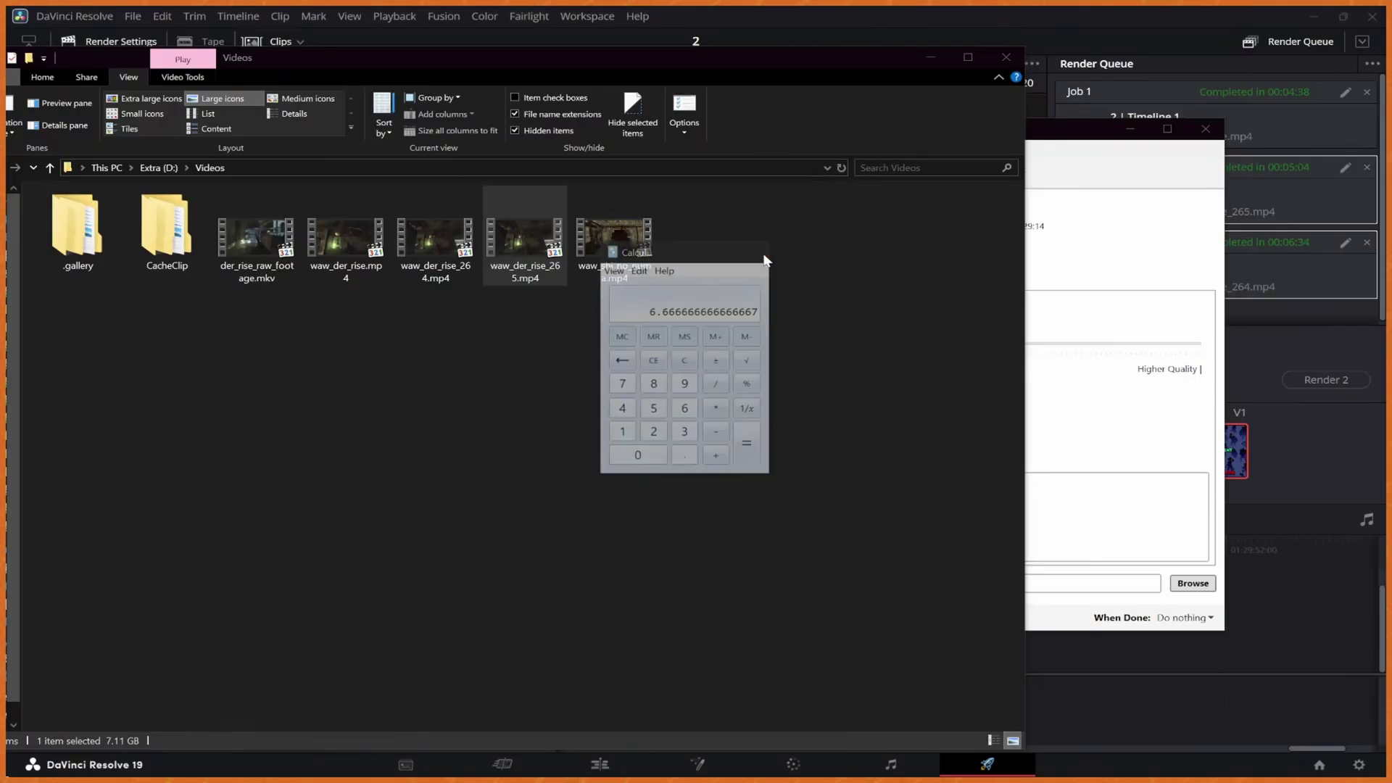
Step: Bring HandBrake forward, move its window to compare the encode's progress with the render queue, and look at the video encoder choices
{"action": "left_click", "coordinate": [1078, 199]}
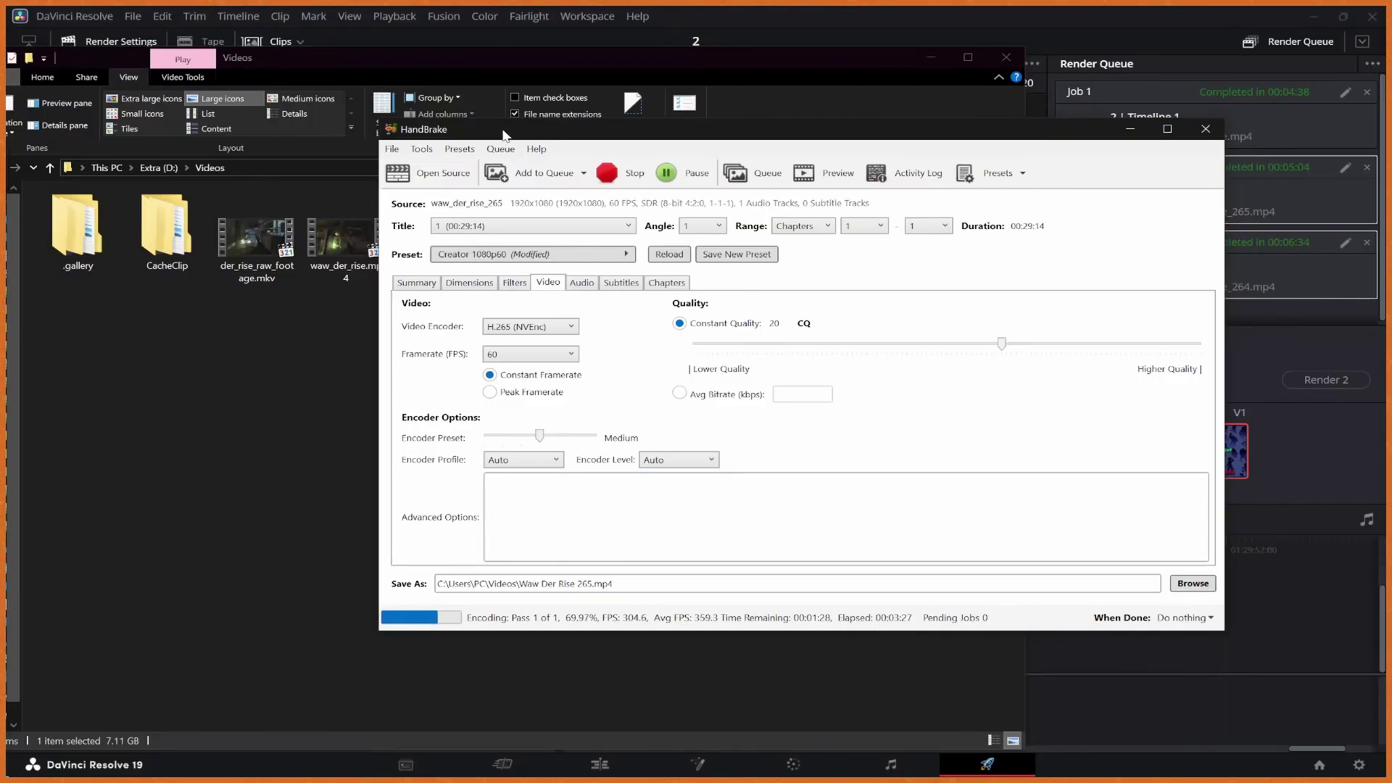
{"action": "left_click_drag", "start_coordinate": [437, 136], "coordinate": [427, 224]}
{"action": "left_click_drag", "start_coordinate": [1055, 228], "coordinate": [860, 189]}
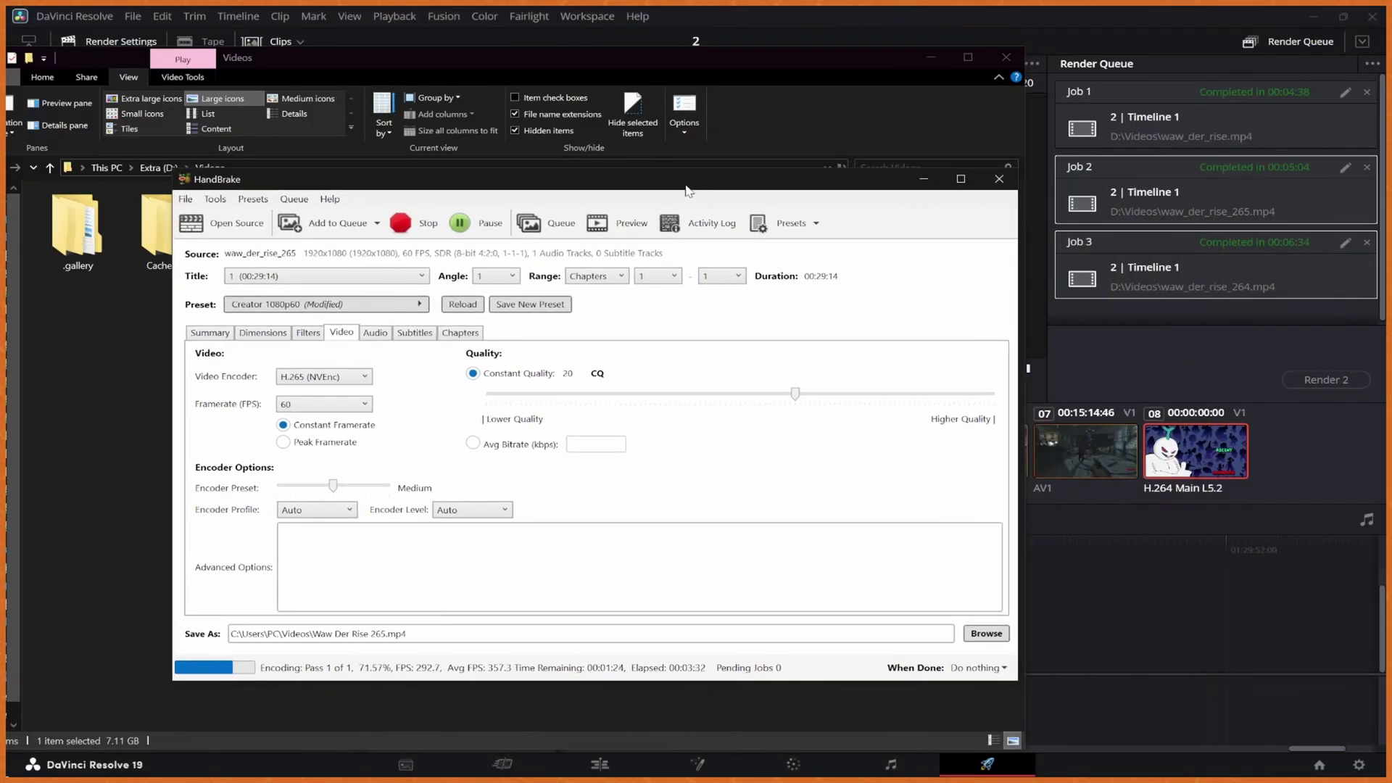
{"action": "left_click_drag", "start_coordinate": [754, 192], "coordinate": [901, 185]}
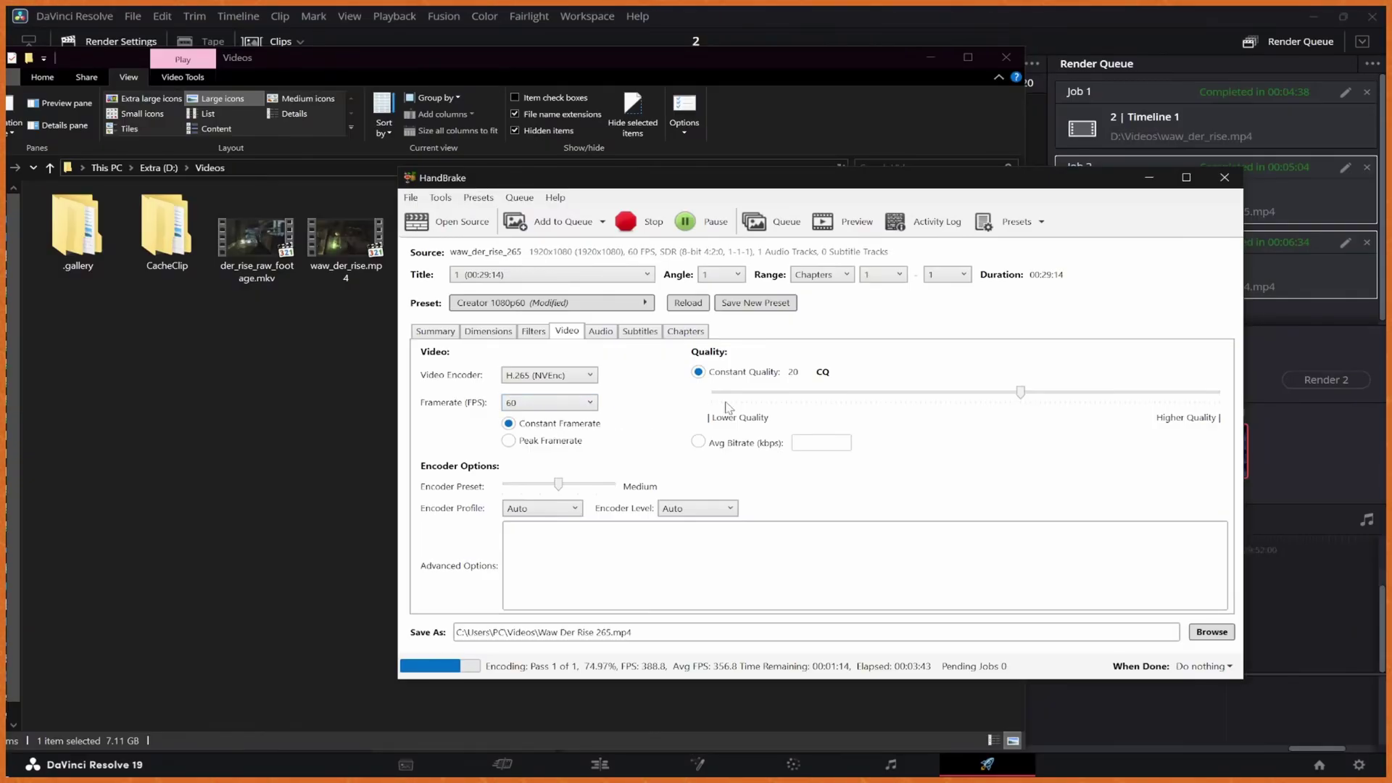
{"action": "left_click", "coordinate": [562, 376]}
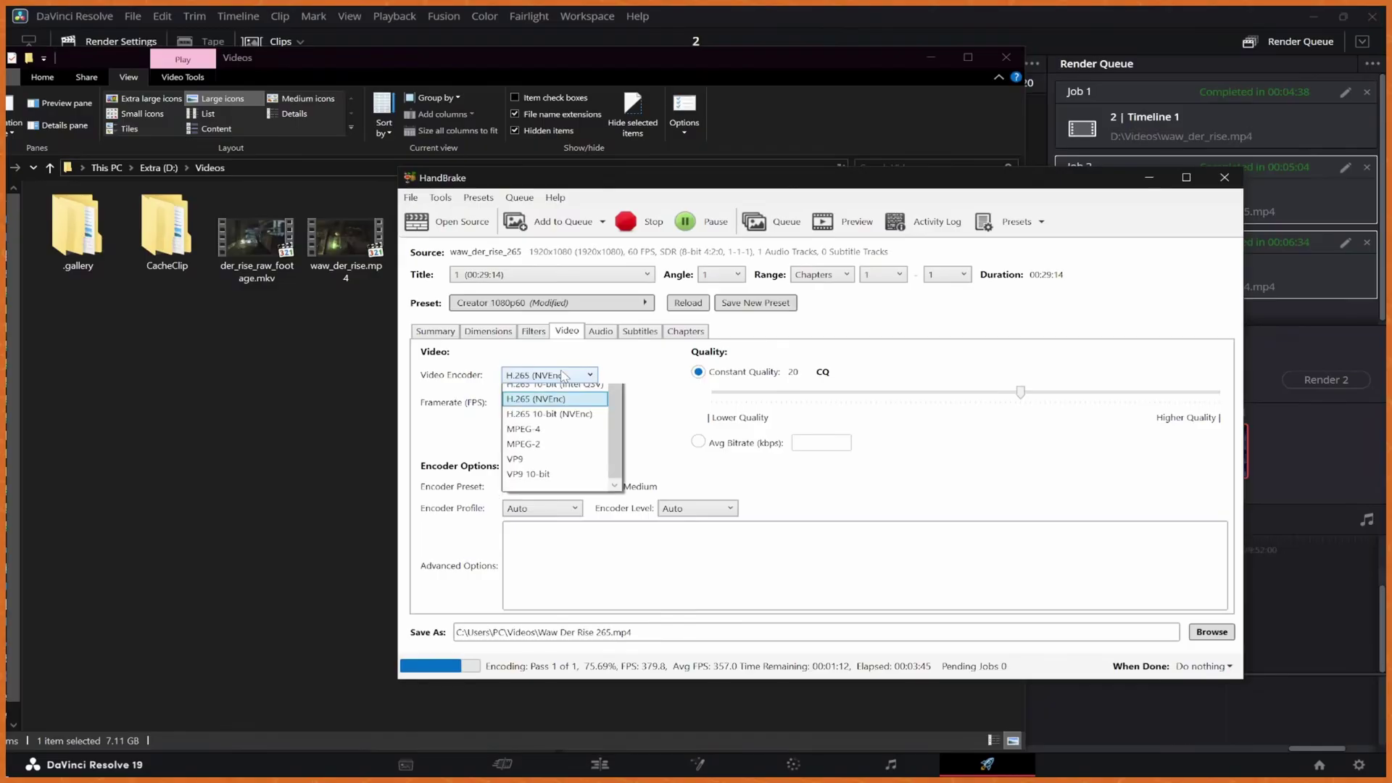
{"action": "left_click", "coordinate": [556, 380]}
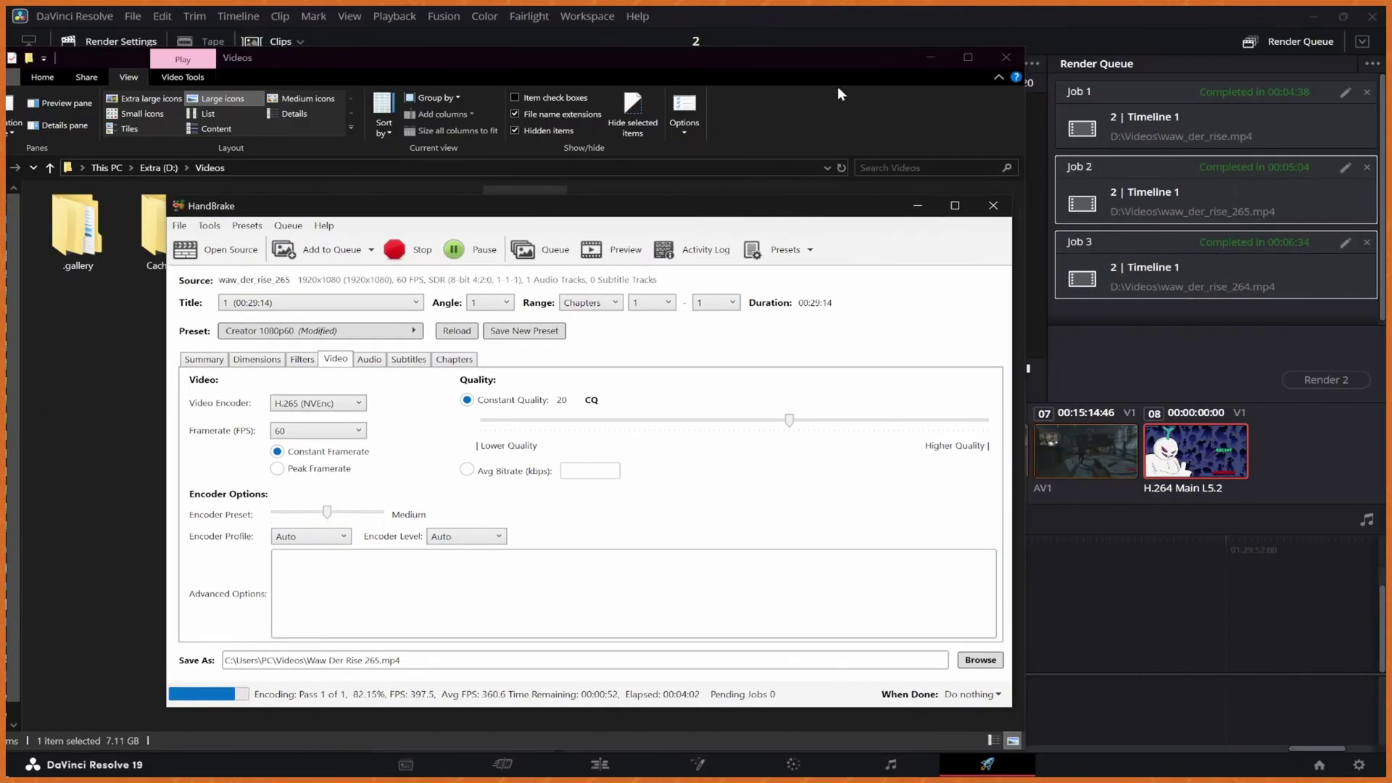
Step: Return to the Videos folder and compare the file sizes of waw_der_rise_264.mp4 and waw_der_rise_265.mp4
{"action": "left_click", "coordinate": [837, 85]}
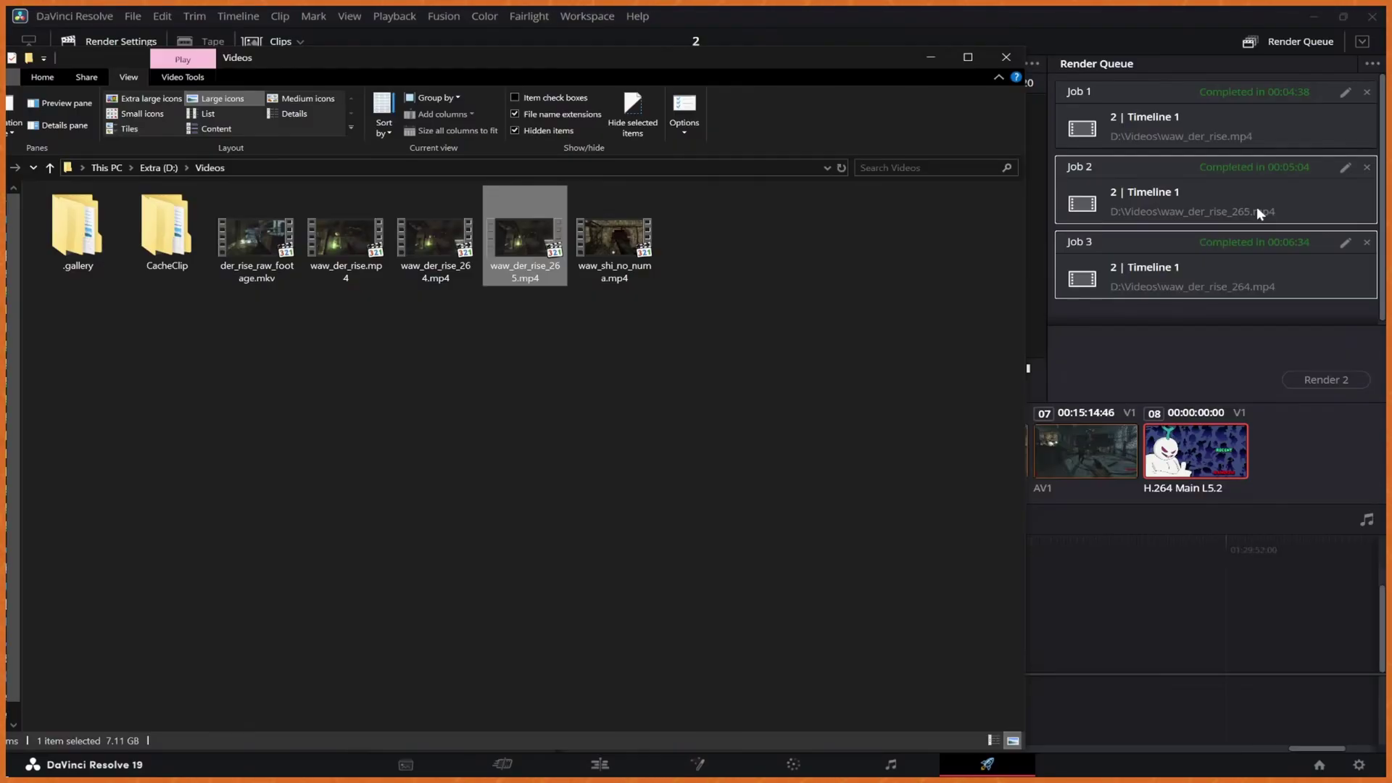
{"action": "left_click", "coordinate": [444, 253]}
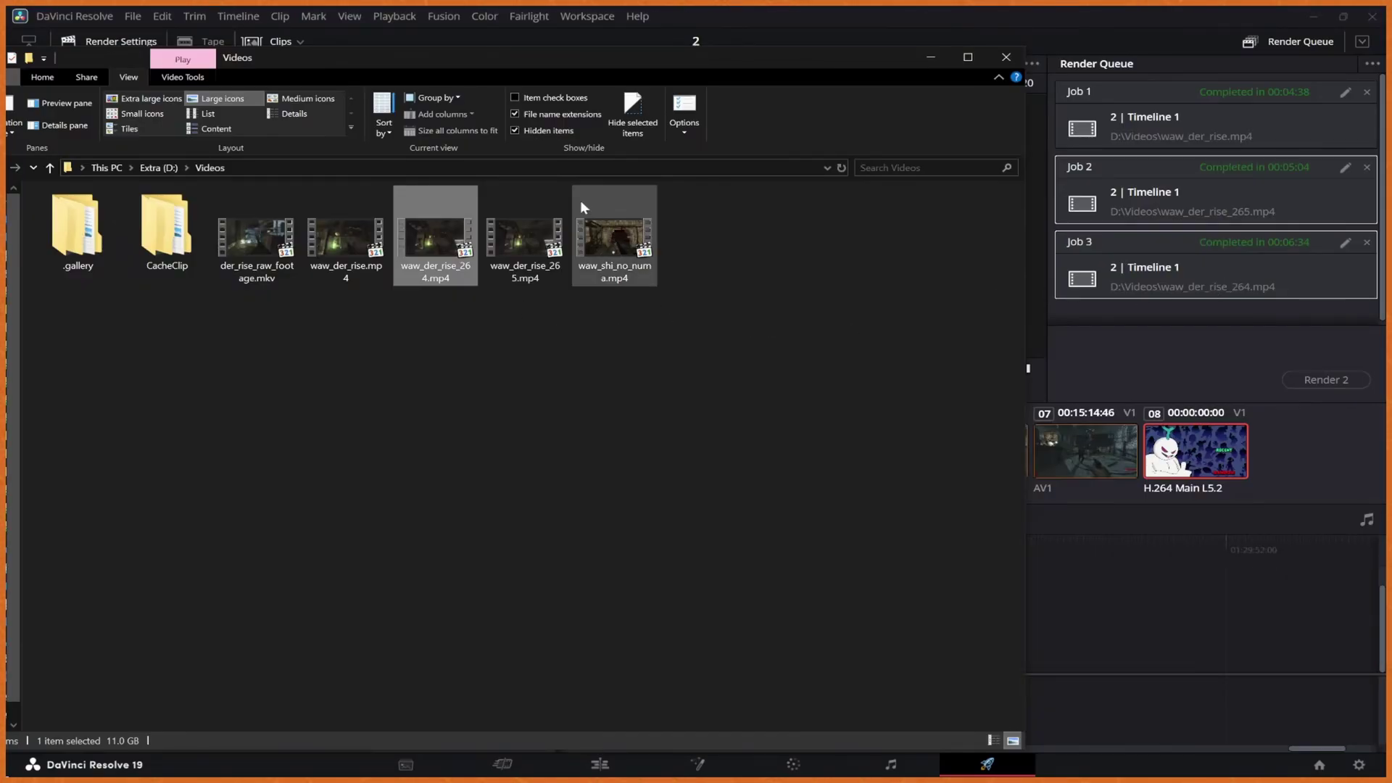
{"action": "left_click", "coordinate": [527, 252]}
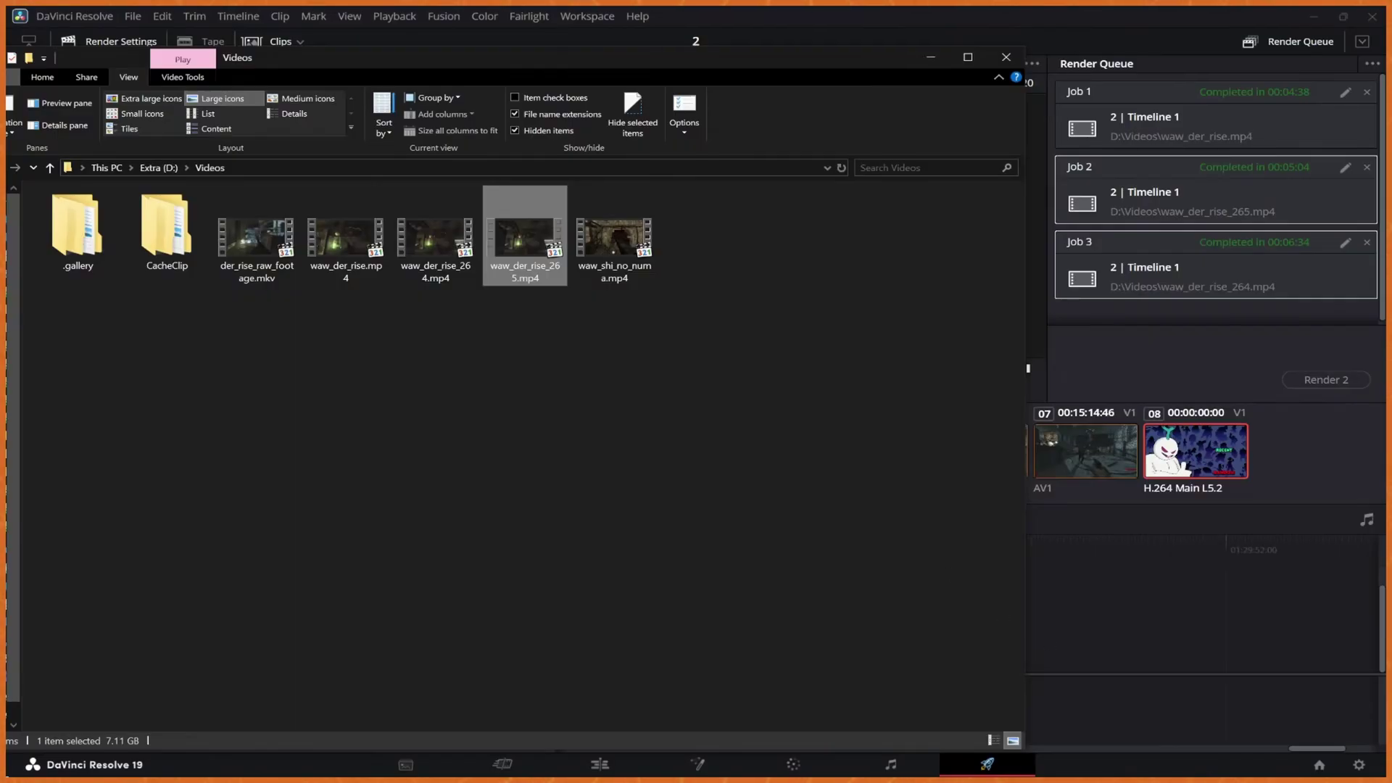
Step: Switch back to HandBrake, reposition its window and check the encode's status
{"action": "key", "text": "alt+Tab"}
{"action": "left_click_drag", "start_coordinate": [566, 207], "coordinate": [785, 157]}
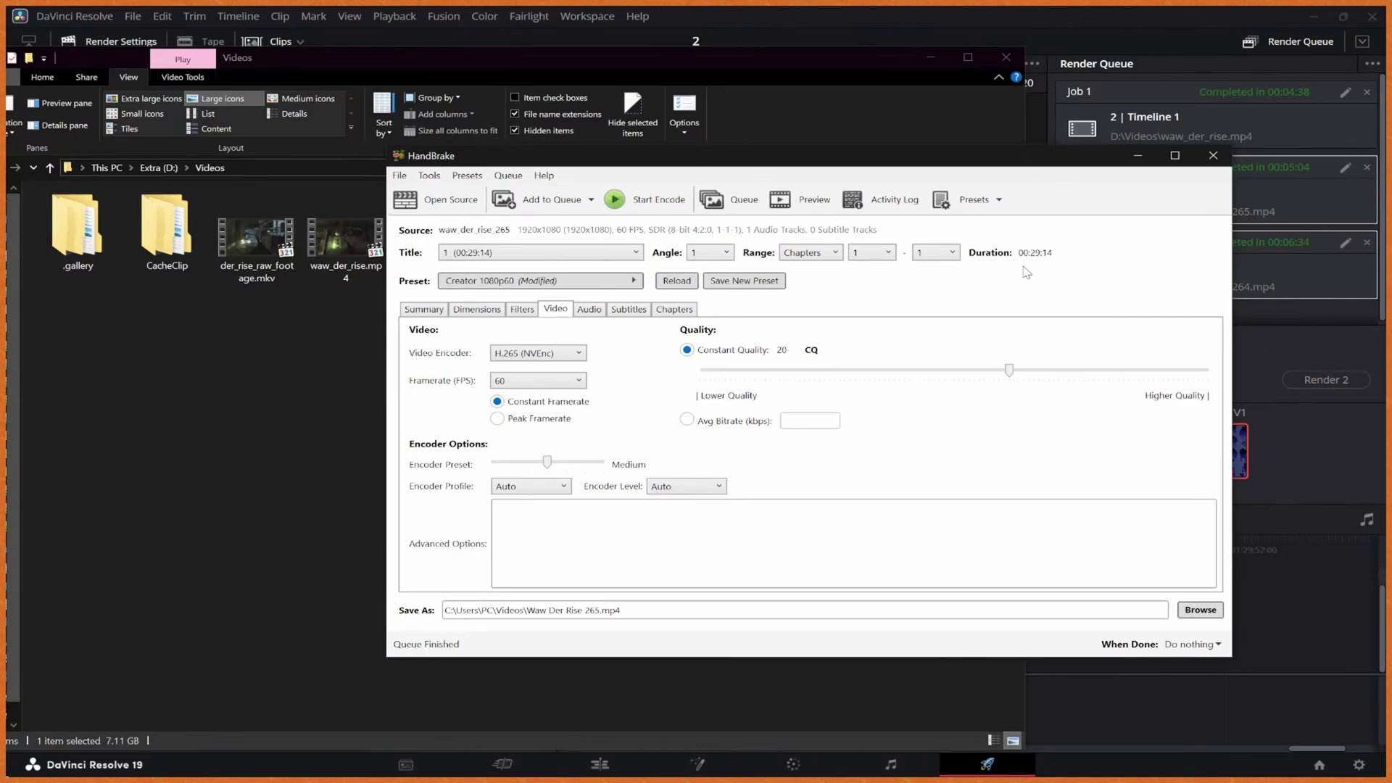
{"action": "mouse_move", "coordinate": [727, 159]}
{"action": "left_mouse_down"}
{"action": "mouse_move", "coordinate": [777, 282]}
{"action": "mouse_move", "coordinate": [763, 304]}
{"action": "mouse_move", "coordinate": [741, 291]}
{"action": "mouse_move", "coordinate": [715, 156]}
{"action": "left_mouse_up"}
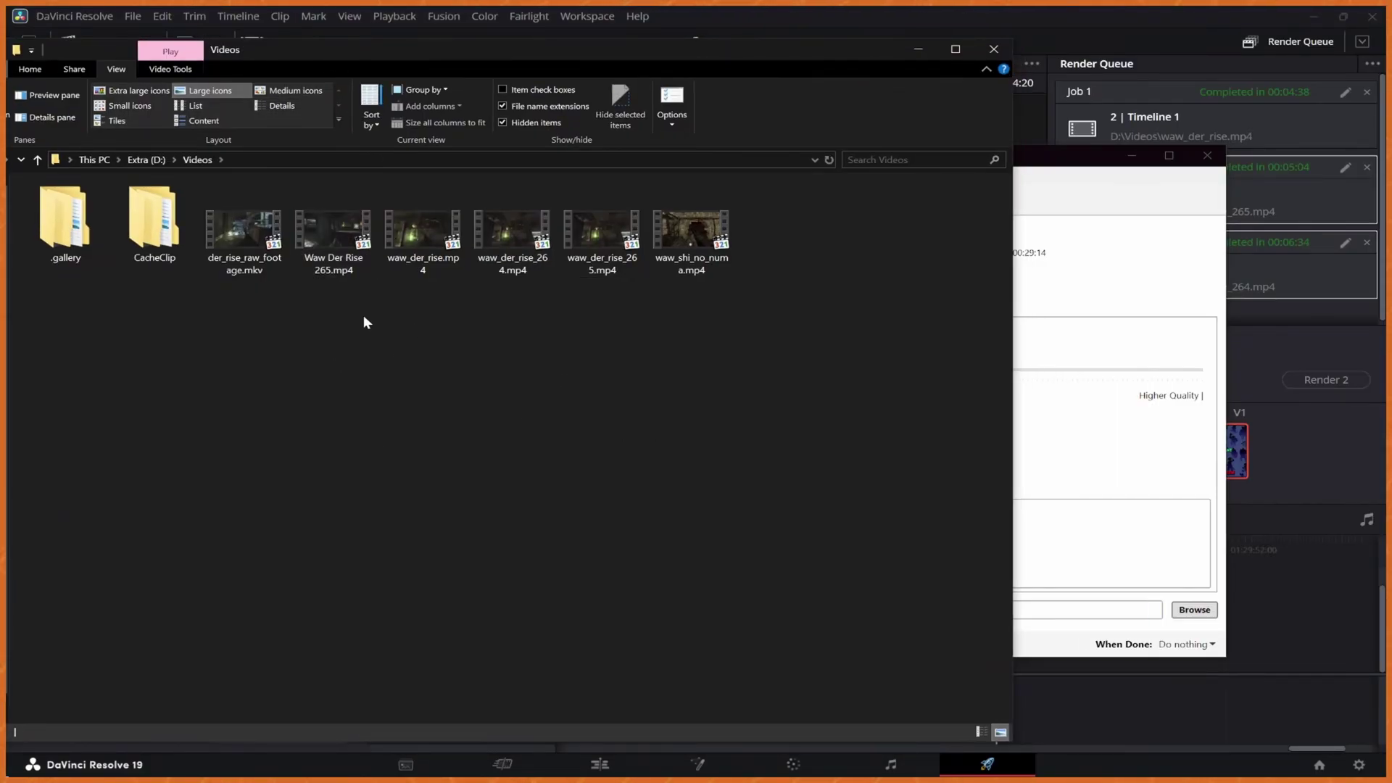
Step: Compare the file sizes of Waw Der Rise 265.mp4 and waw_der_rise_265.mp4, and open Waw Der Rise 265.mp4 in the player
{"action": "left_click", "coordinate": [311, 262]}
{"action": "left_click", "coordinate": [591, 243]}
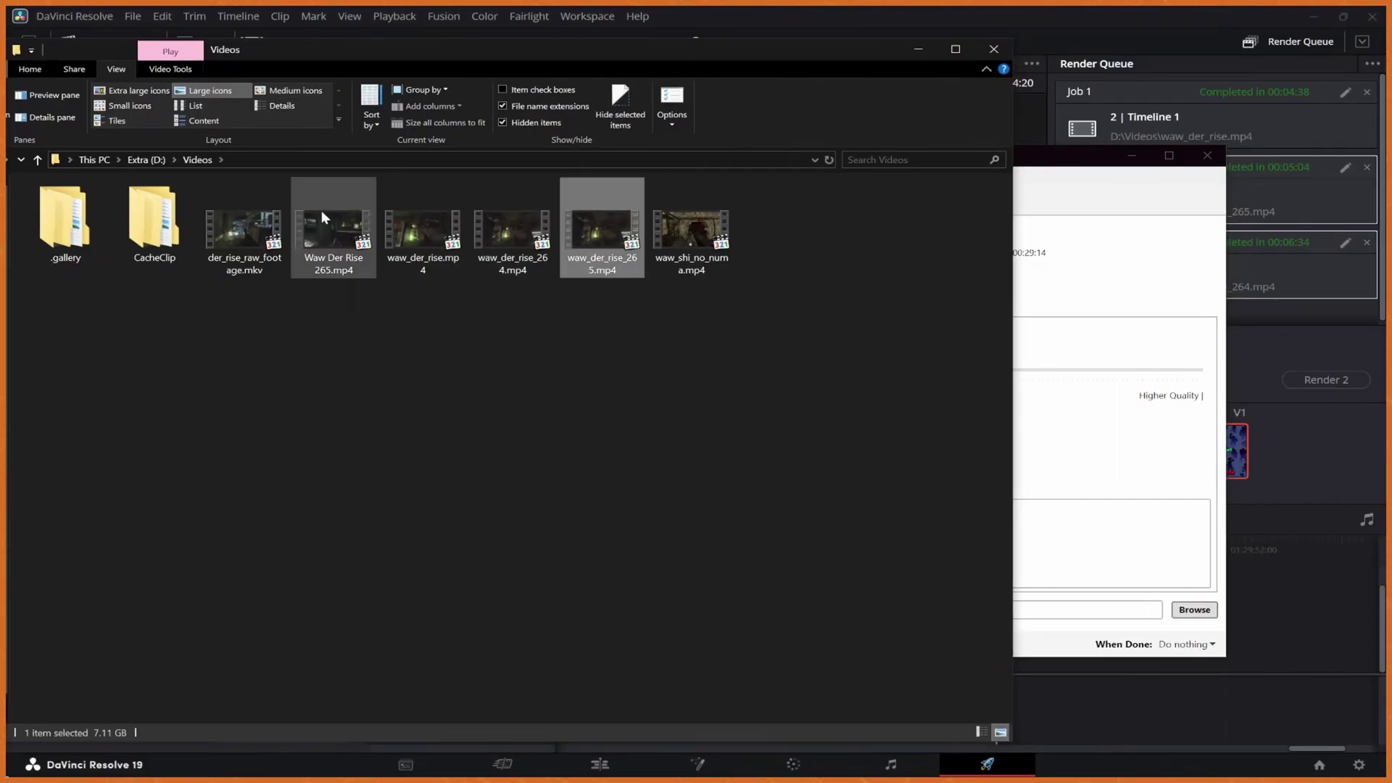
{"action": "left_click", "coordinate": [324, 232]}
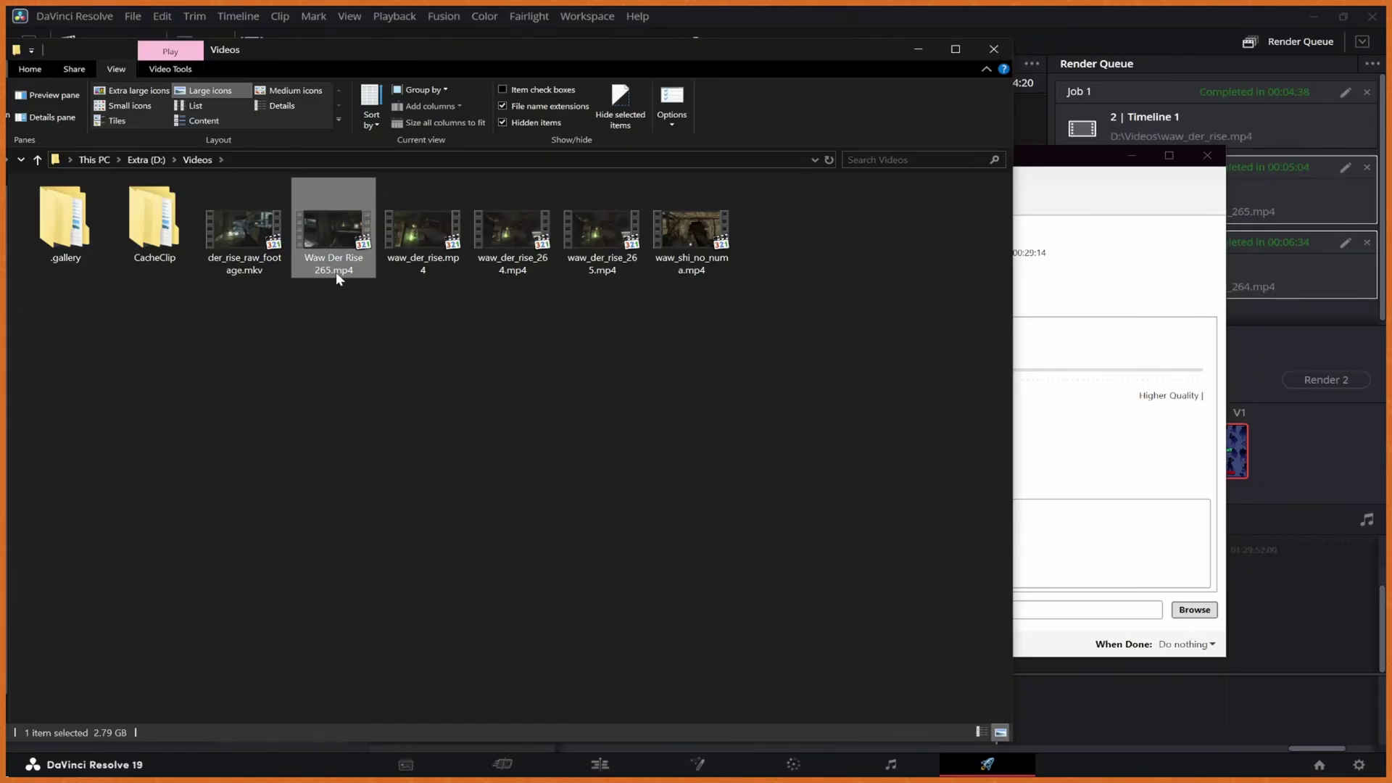
{"action": "double_click", "coordinate": [338, 258]}
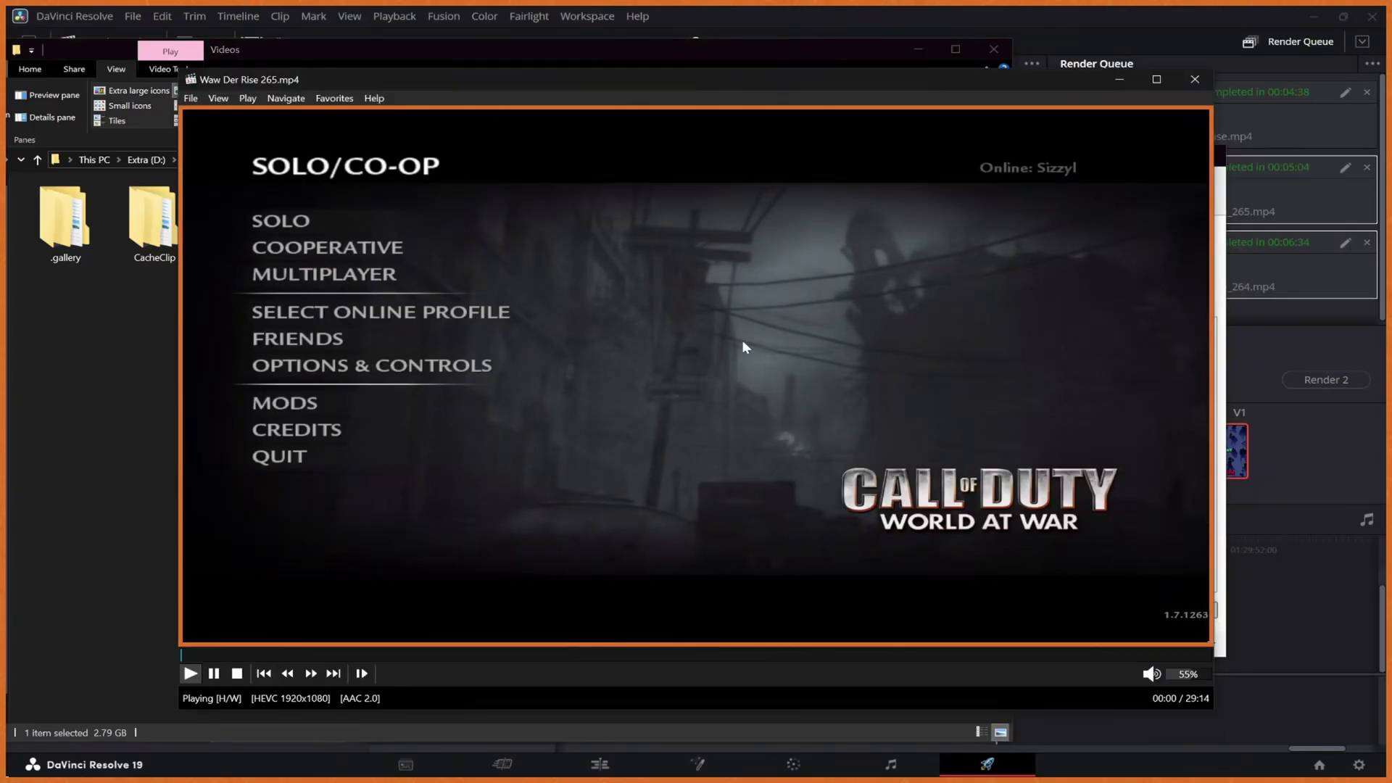
Step: Play Waw Der Rise 265.mp4, skim through several points up to about 22:00 to judge its quality, and close the player
{"action": "key", "text": "space"}
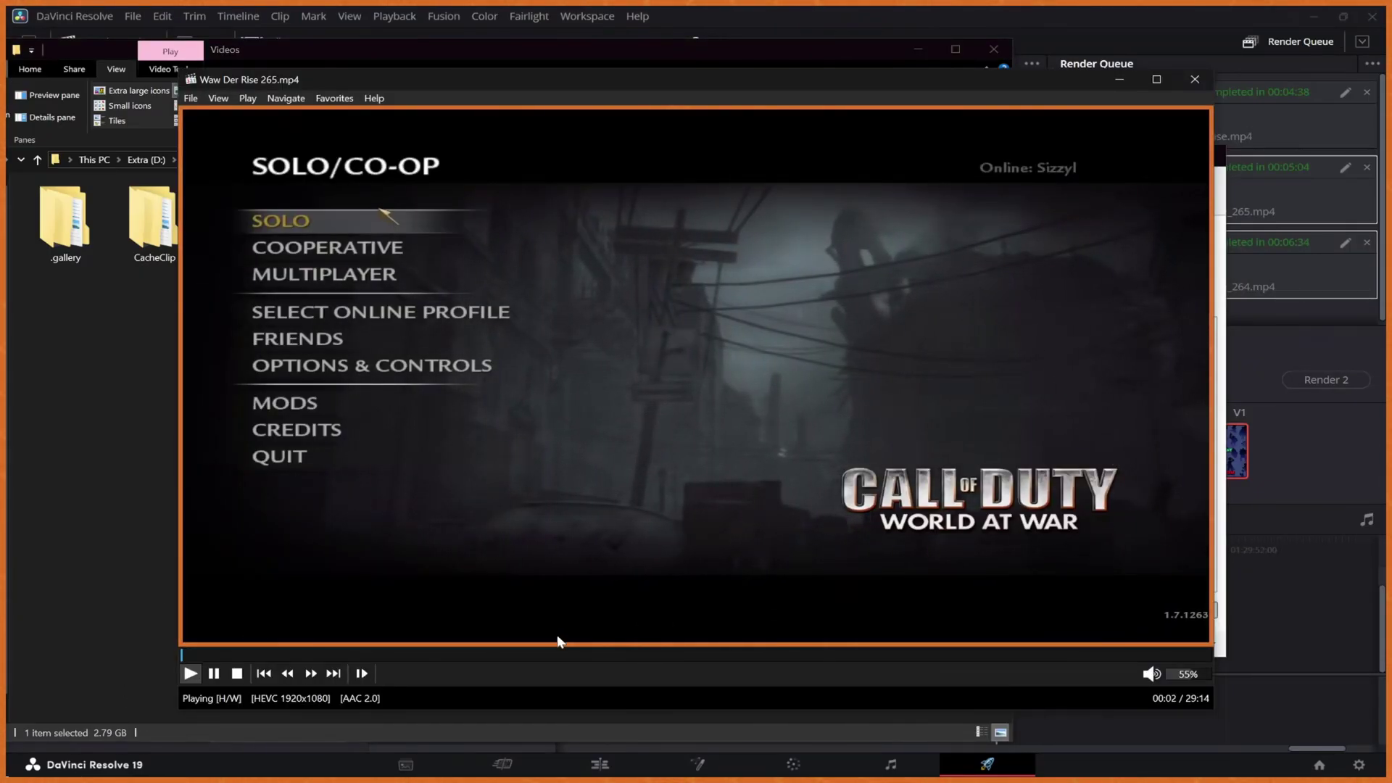
{"action": "left_click_drag", "start_coordinate": [210, 655], "coordinate": [624, 658]}
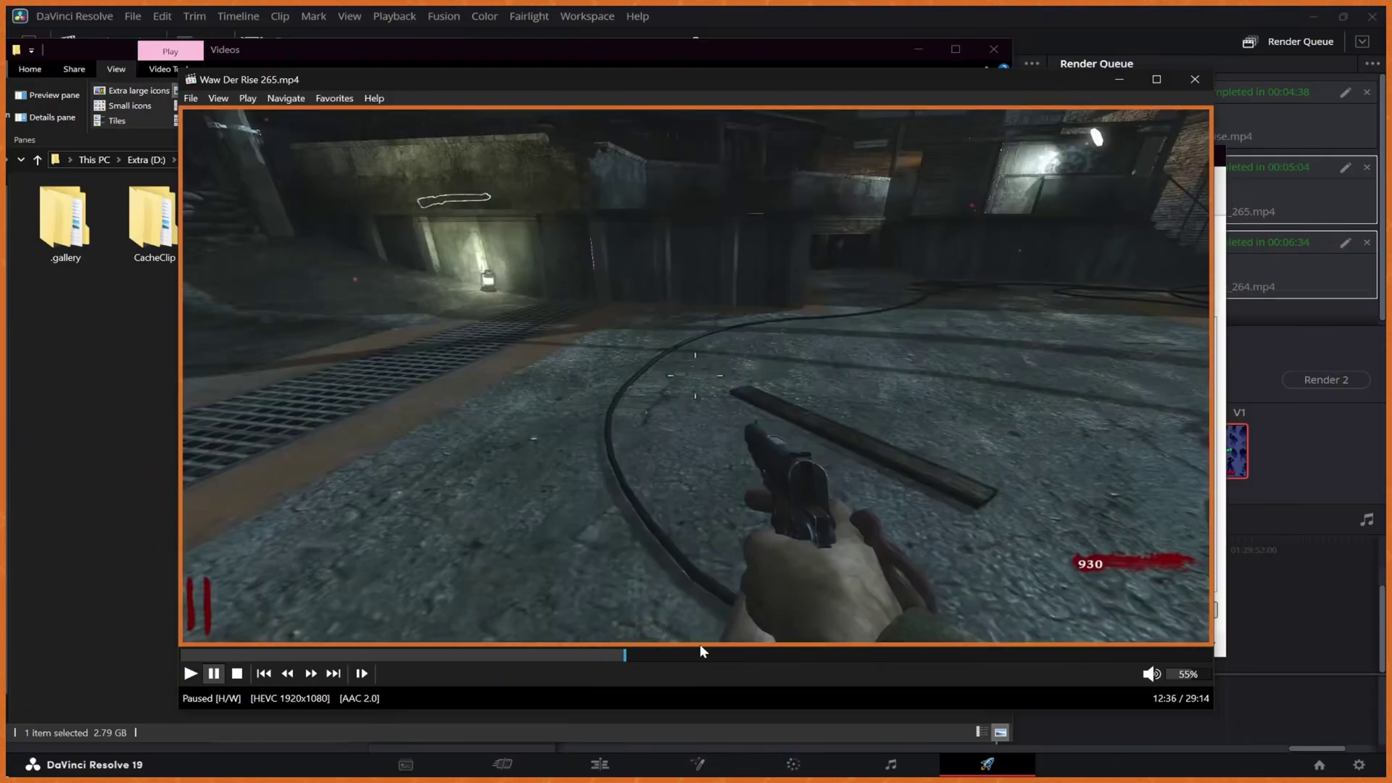
{"action": "left_click", "coordinate": [721, 658]}
{"action": "left_click", "coordinate": [790, 657]}
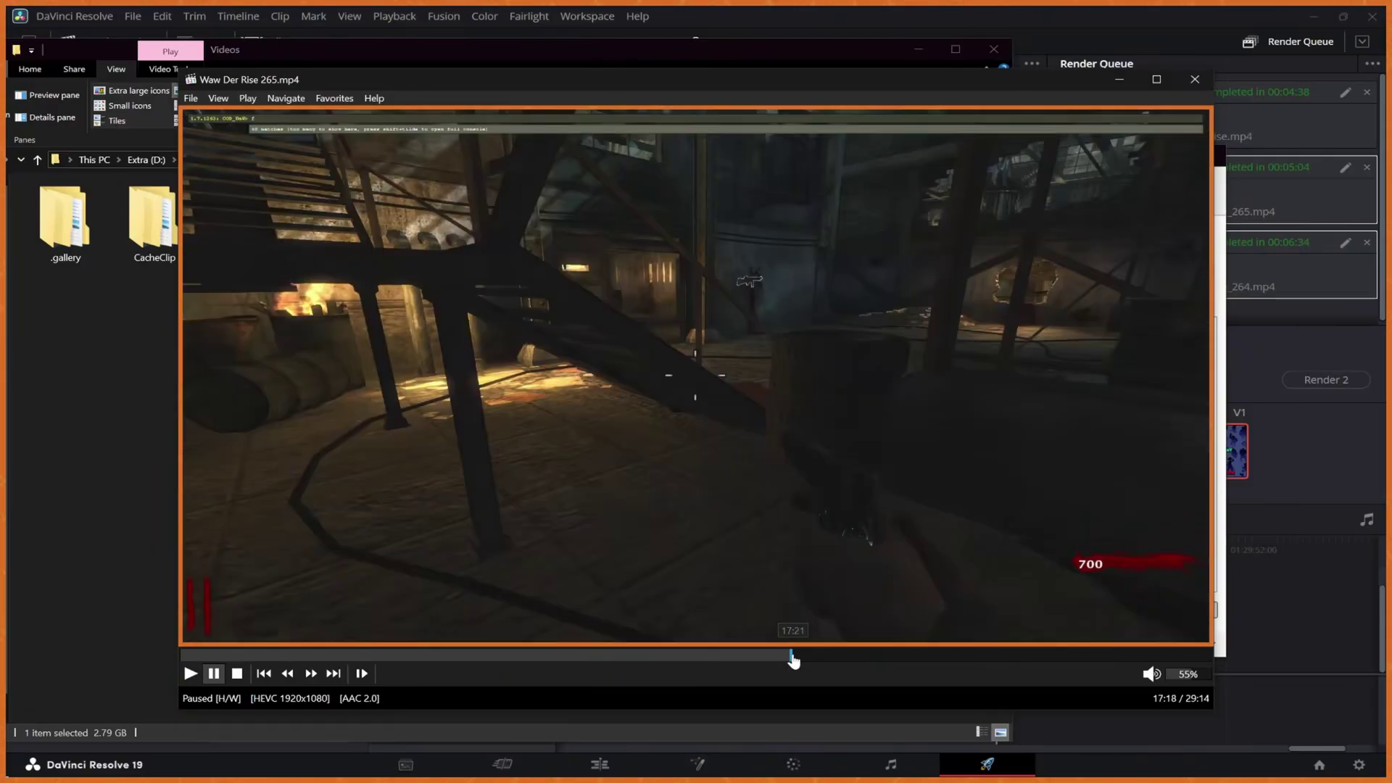
{"action": "left_click", "coordinate": [869, 657]}
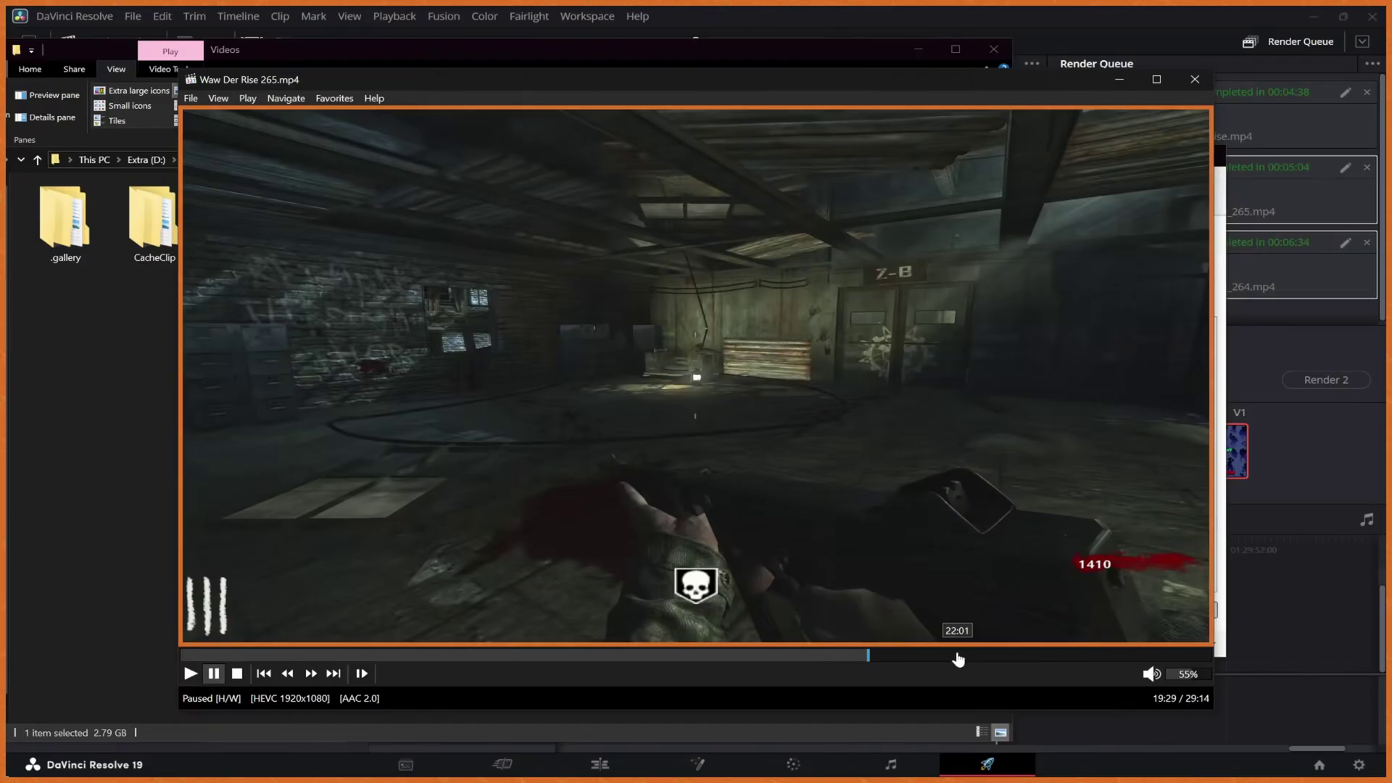
{"action": "left_click", "coordinate": [957, 656]}
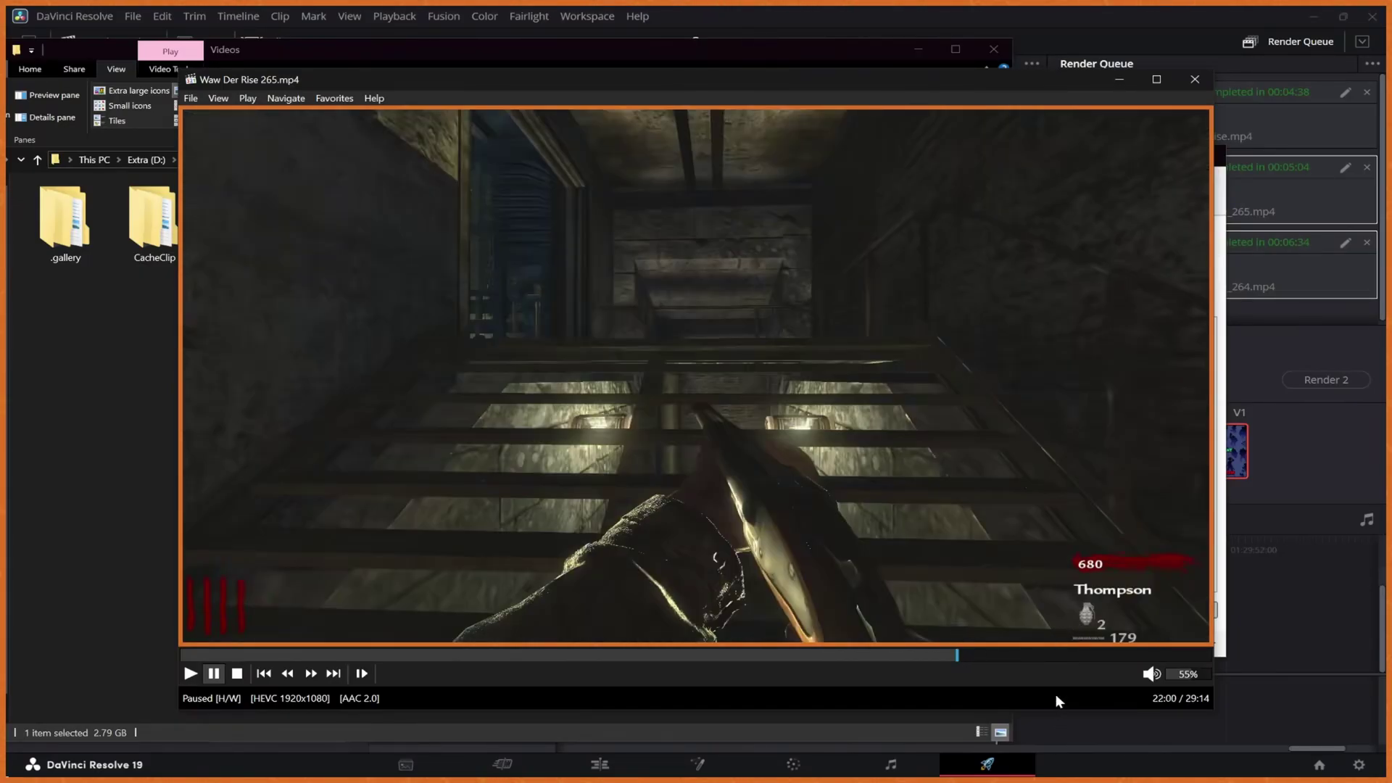
{"action": "left_click", "coordinate": [1193, 82]}
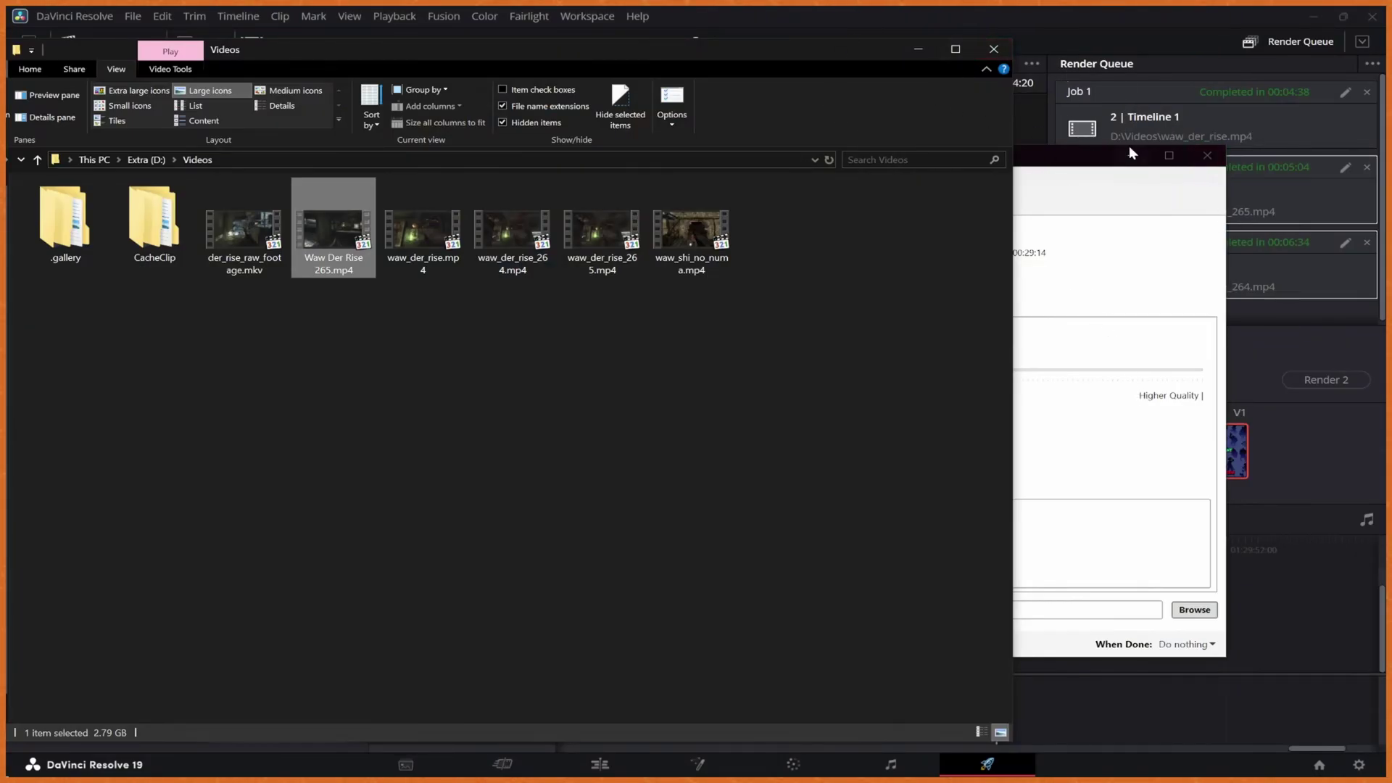
Step: Bring HandBrake forward, close it, and return to DaVinci Resolve's render settings
{"action": "left_click", "coordinate": [1156, 273]}
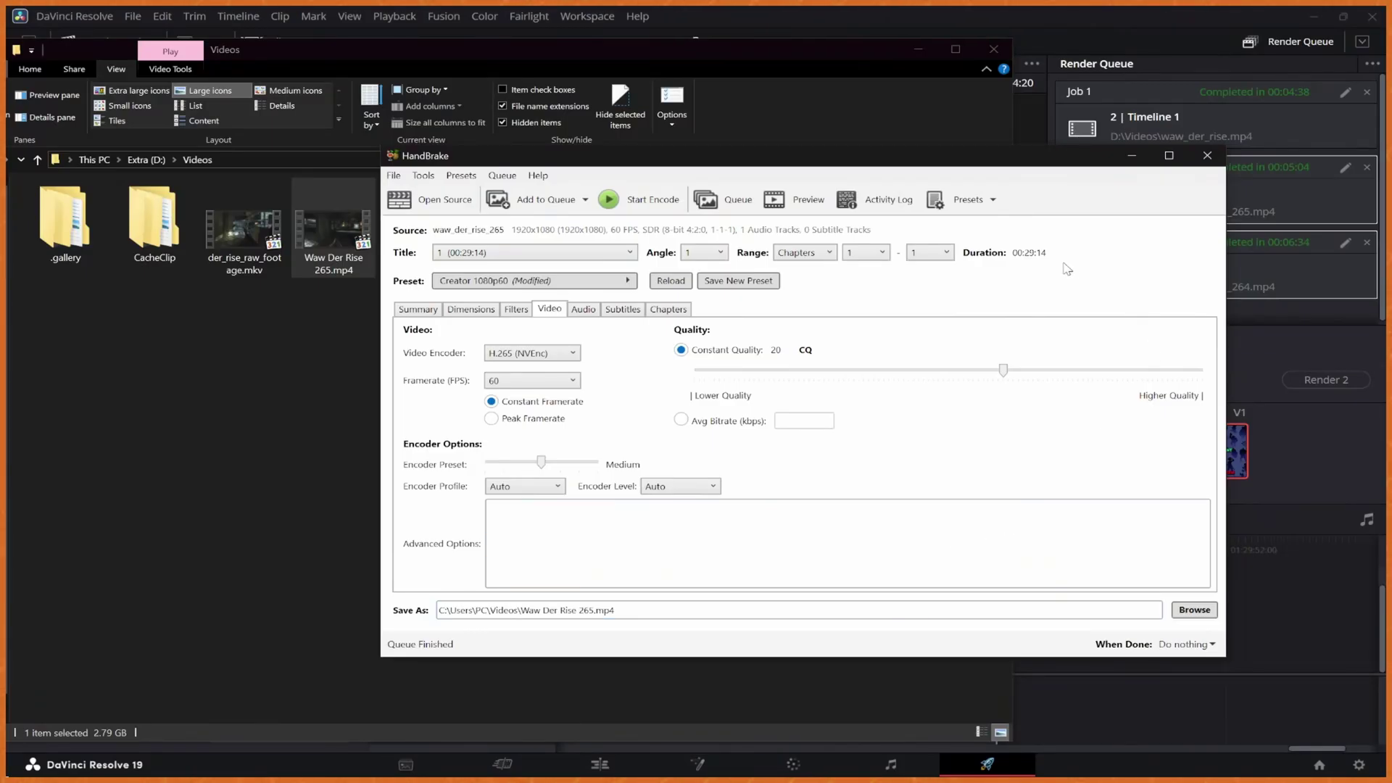
{"action": "left_click", "coordinate": [1206, 156]}
{"action": "left_click", "coordinate": [807, 476]}
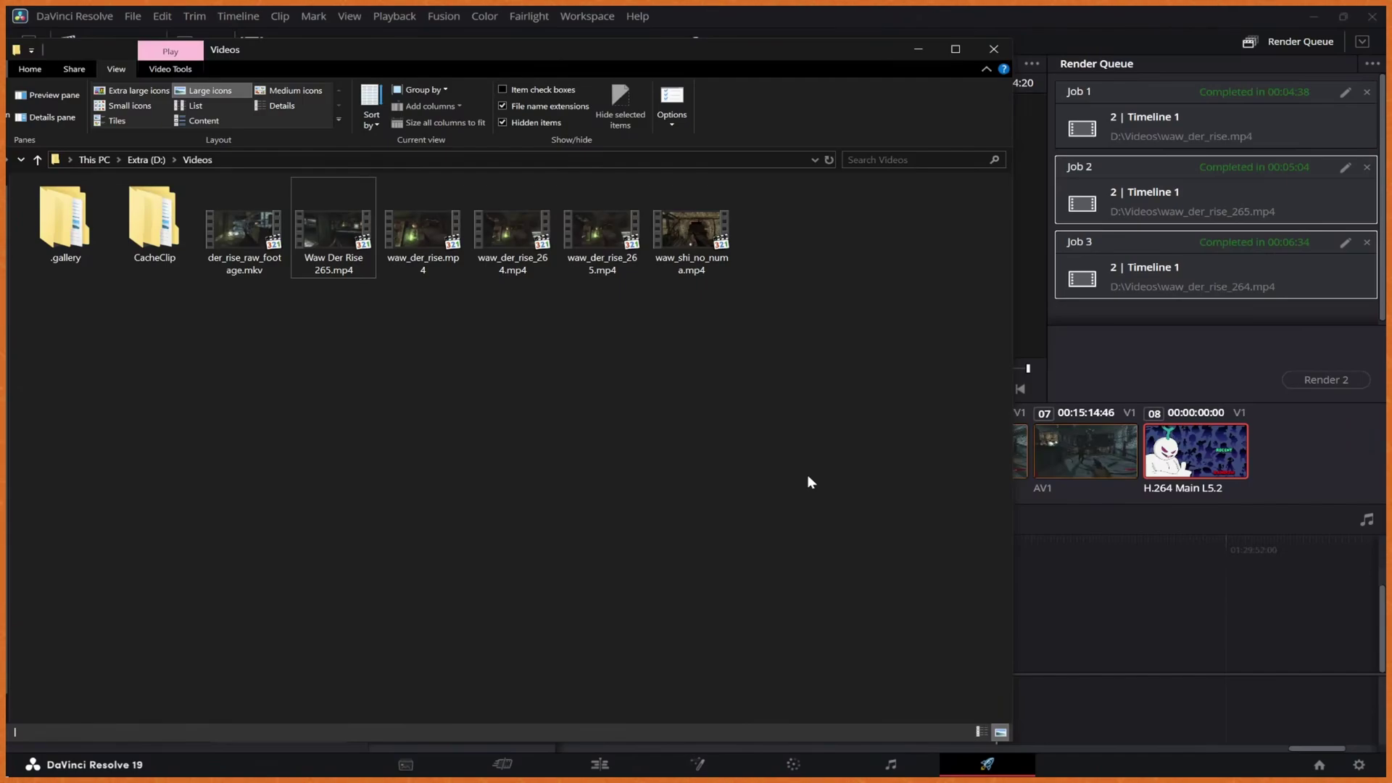
{"action": "left_click", "coordinate": [1050, 28]}
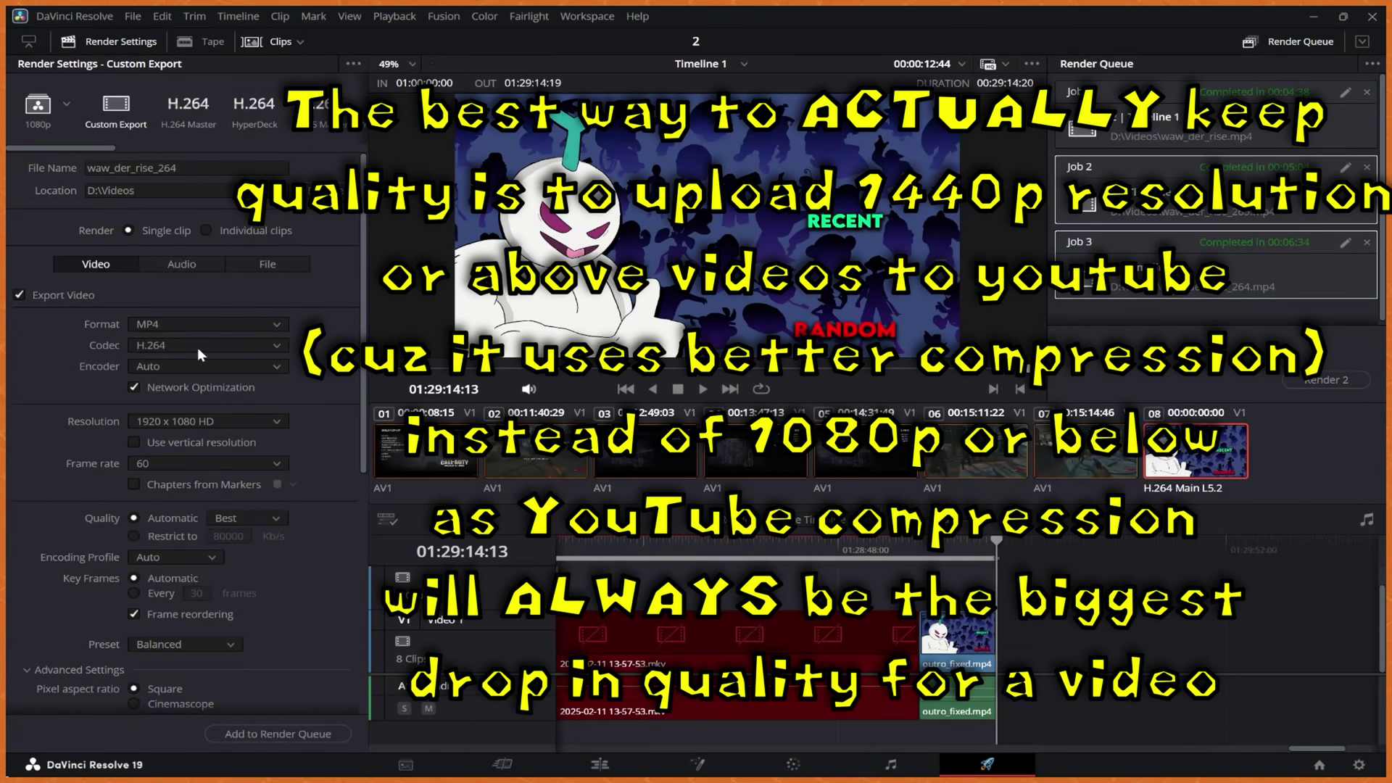
Step: Set the render format to QuickTime and the codec to H.265
{"action": "left_click", "coordinate": [185, 321]}
{"action": "left_click_drag", "start_coordinate": [280, 419], "coordinate": [219, 489]}
{"action": "left_click", "coordinate": [220, 491]}
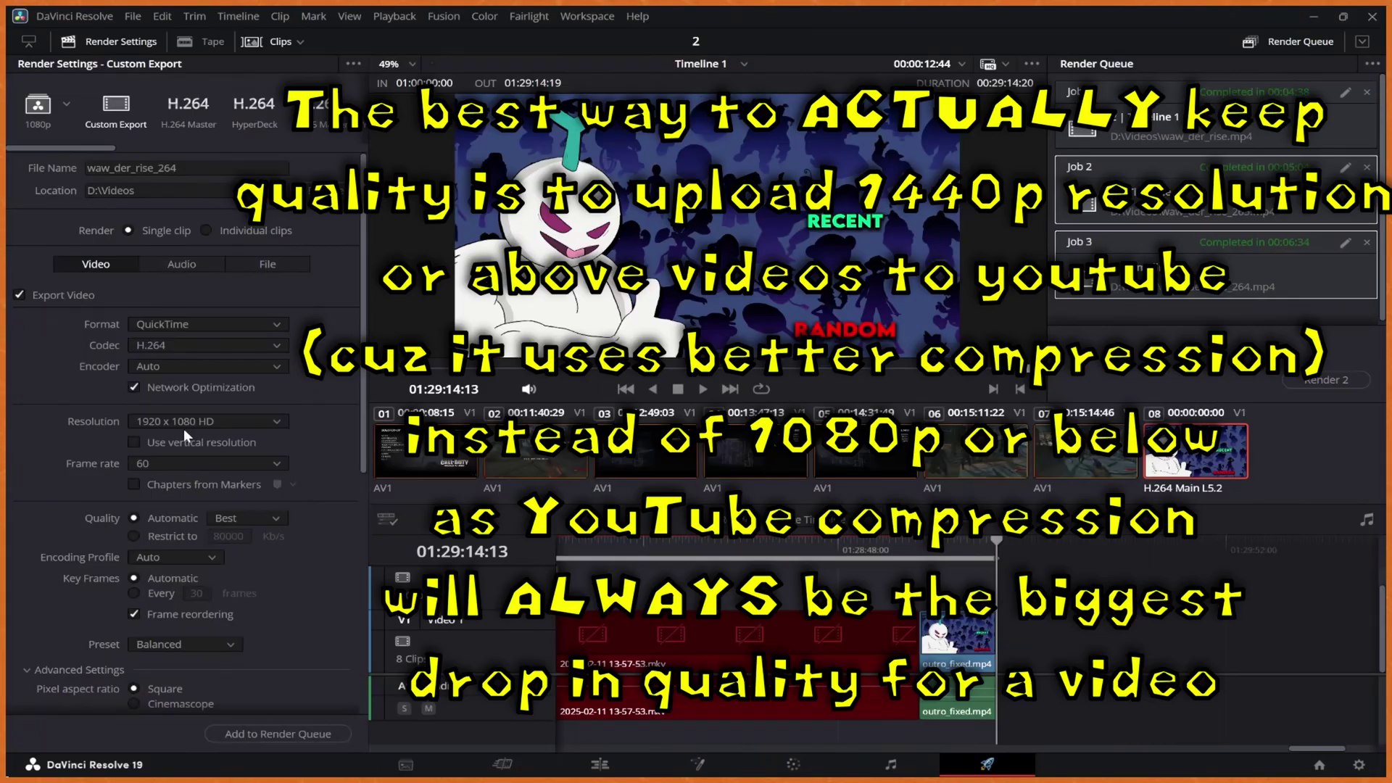
{"action": "left_click", "coordinate": [188, 347]}
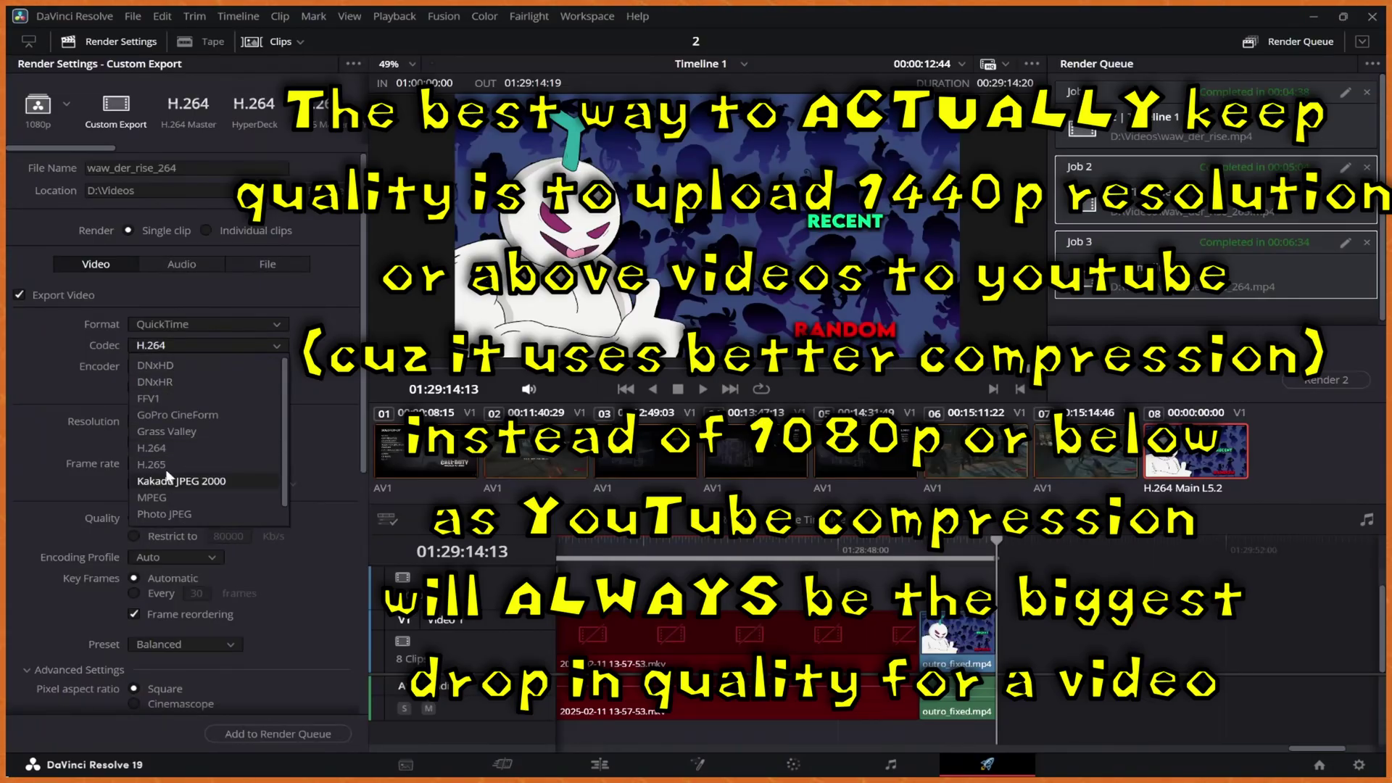
{"action": "left_click", "coordinate": [201, 464]}
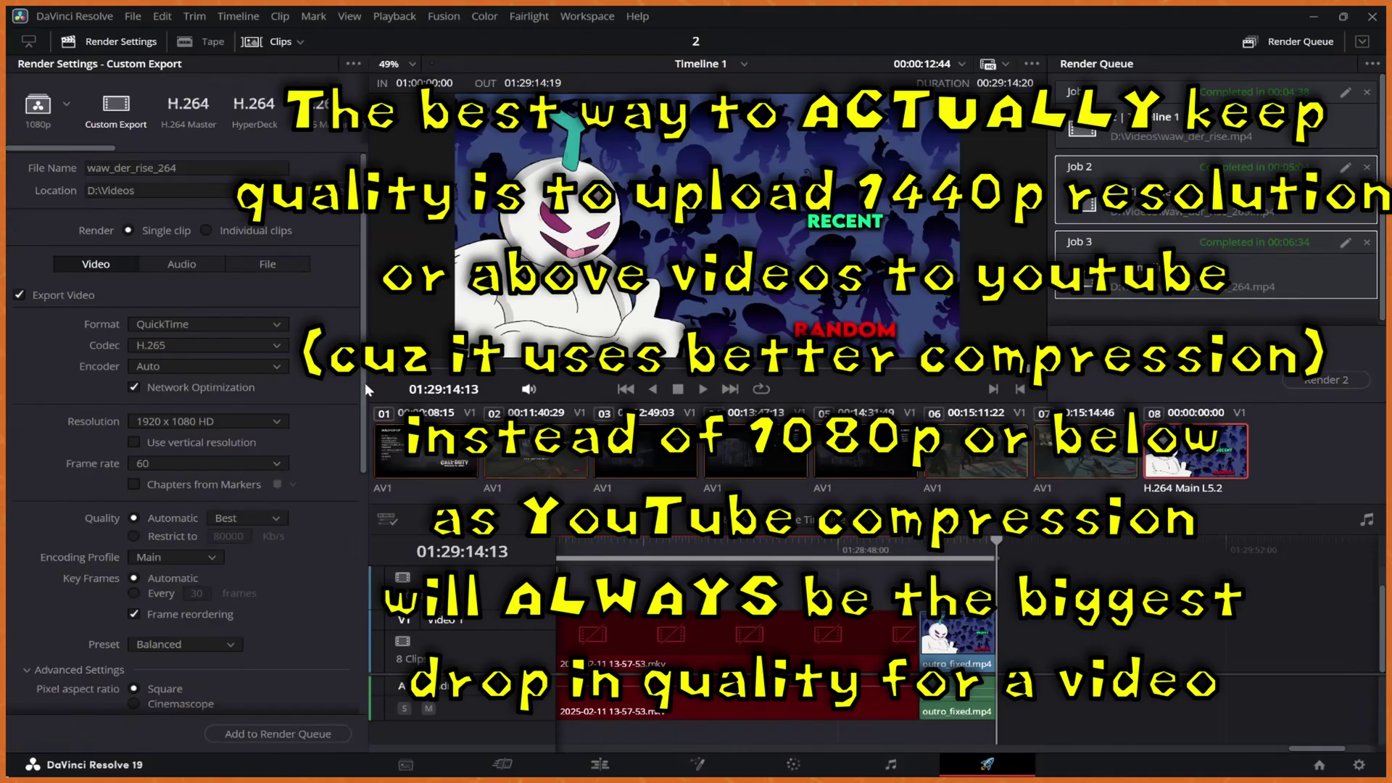
Step: Set the render format back to MP4 and look at the codec choices
{"action": "left_click", "coordinate": [184, 340]}
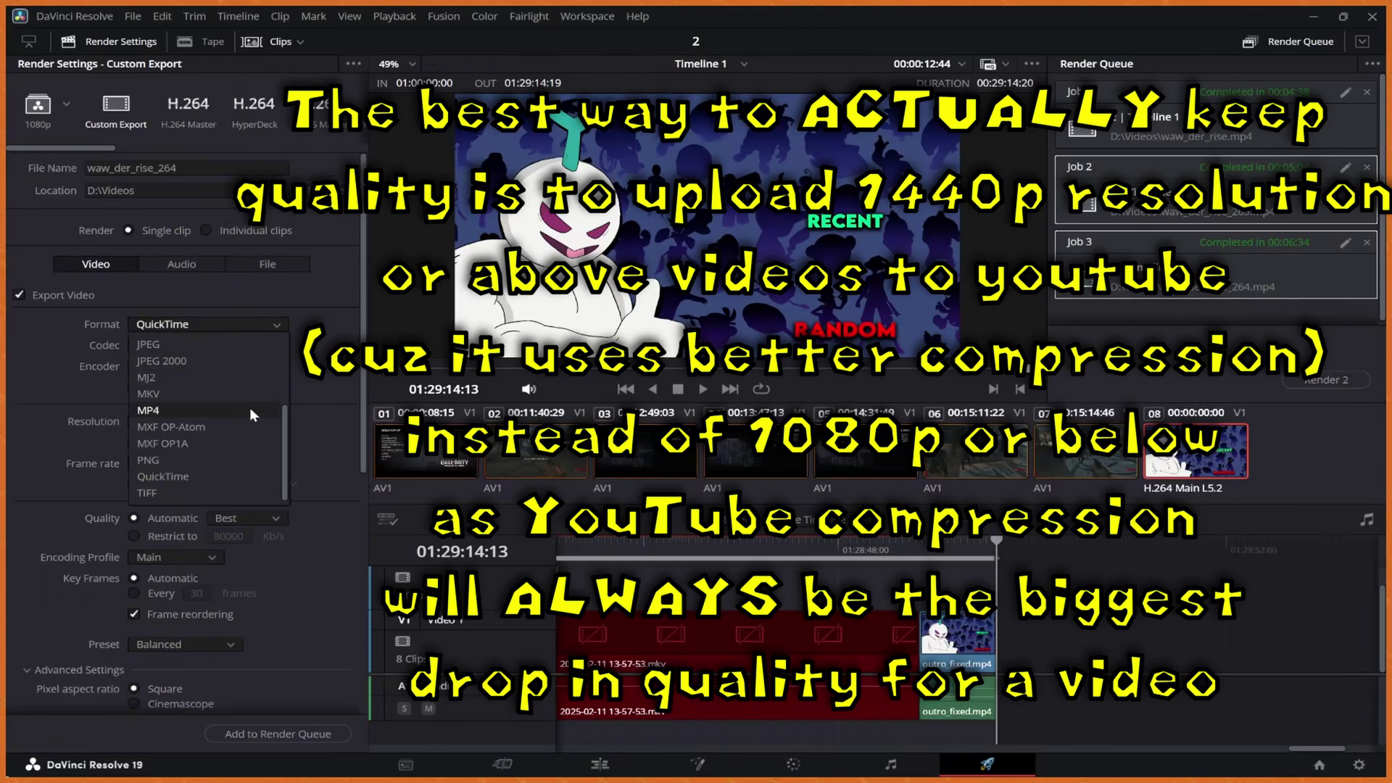
{"action": "left_click", "coordinate": [251, 408]}
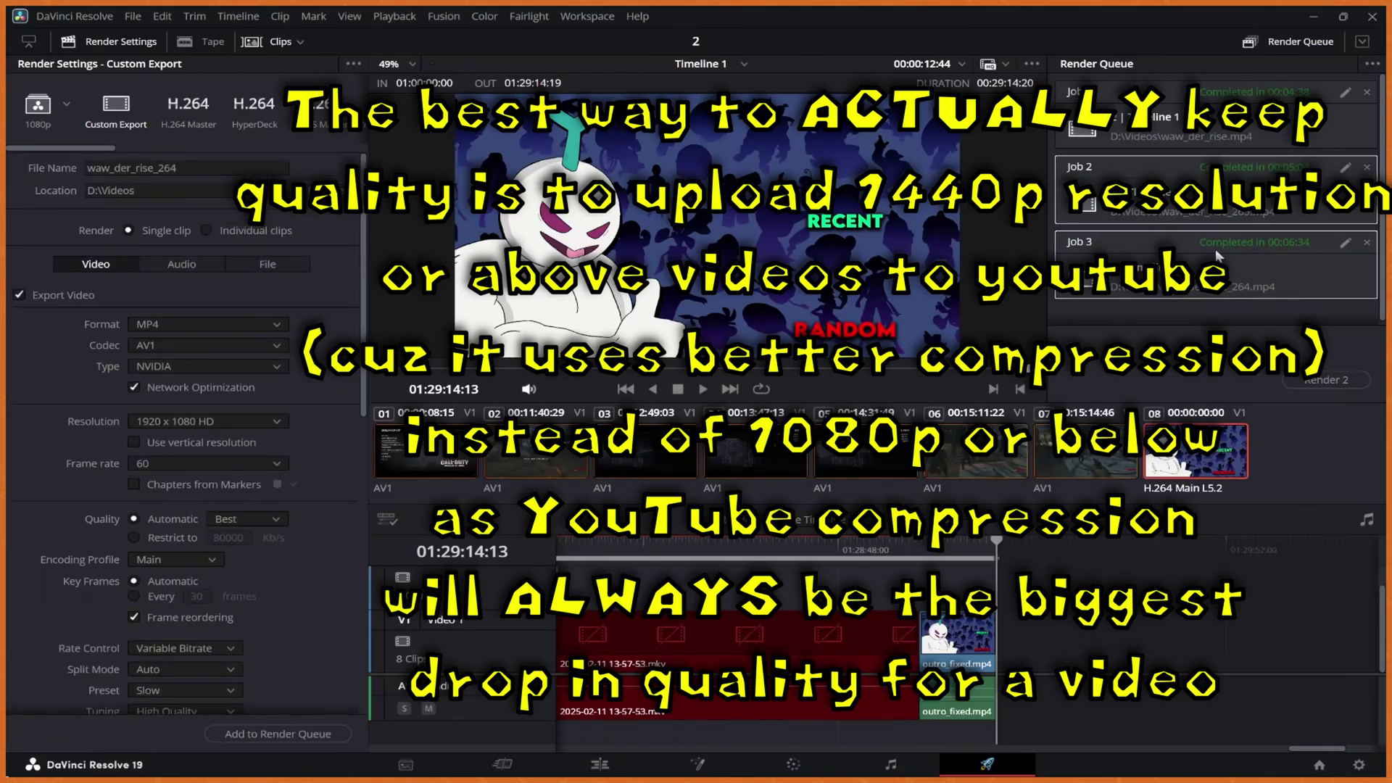
{"action": "left_click", "coordinate": [175, 349]}
Step: Try PNG as the render format, and switch it to QuickTime instead
{"action": "left_click", "coordinate": [235, 324]}
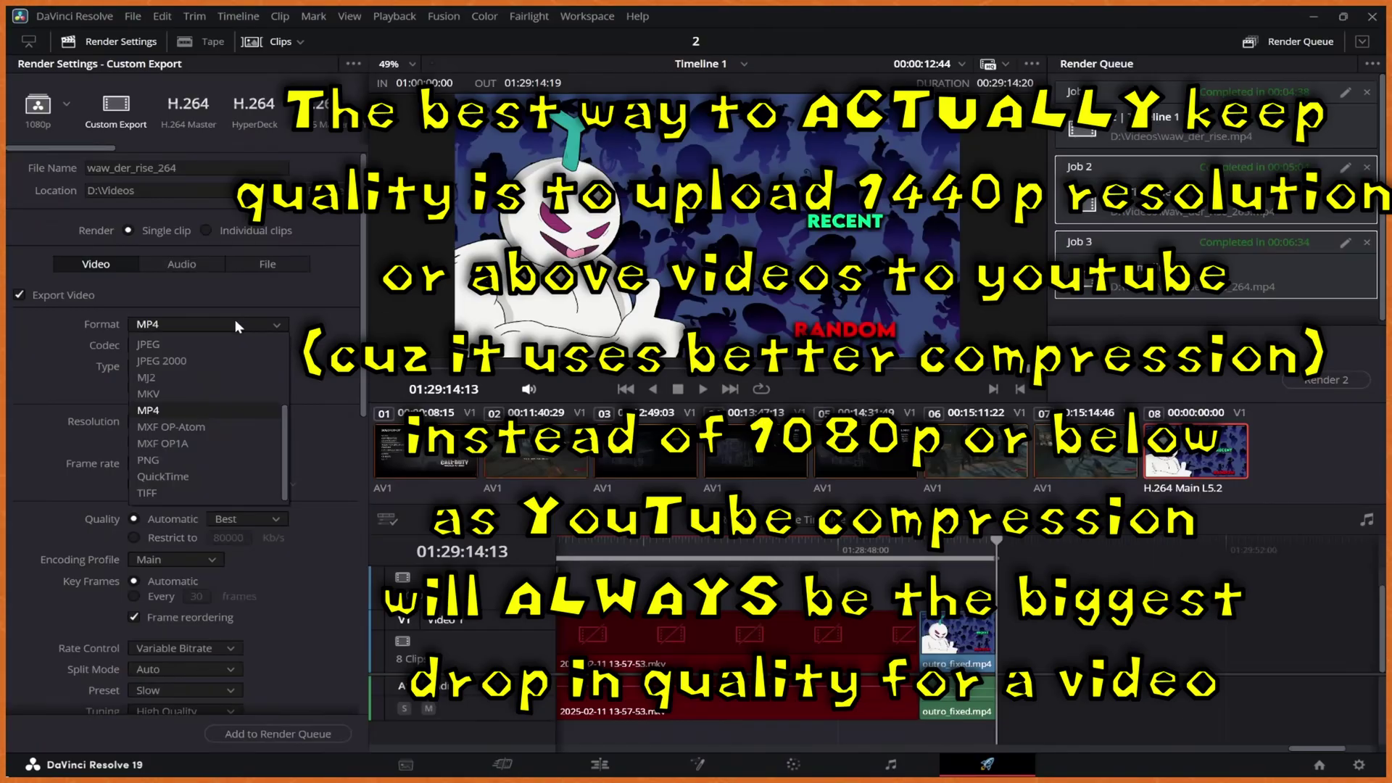
{"action": "left_click", "coordinate": [181, 459]}
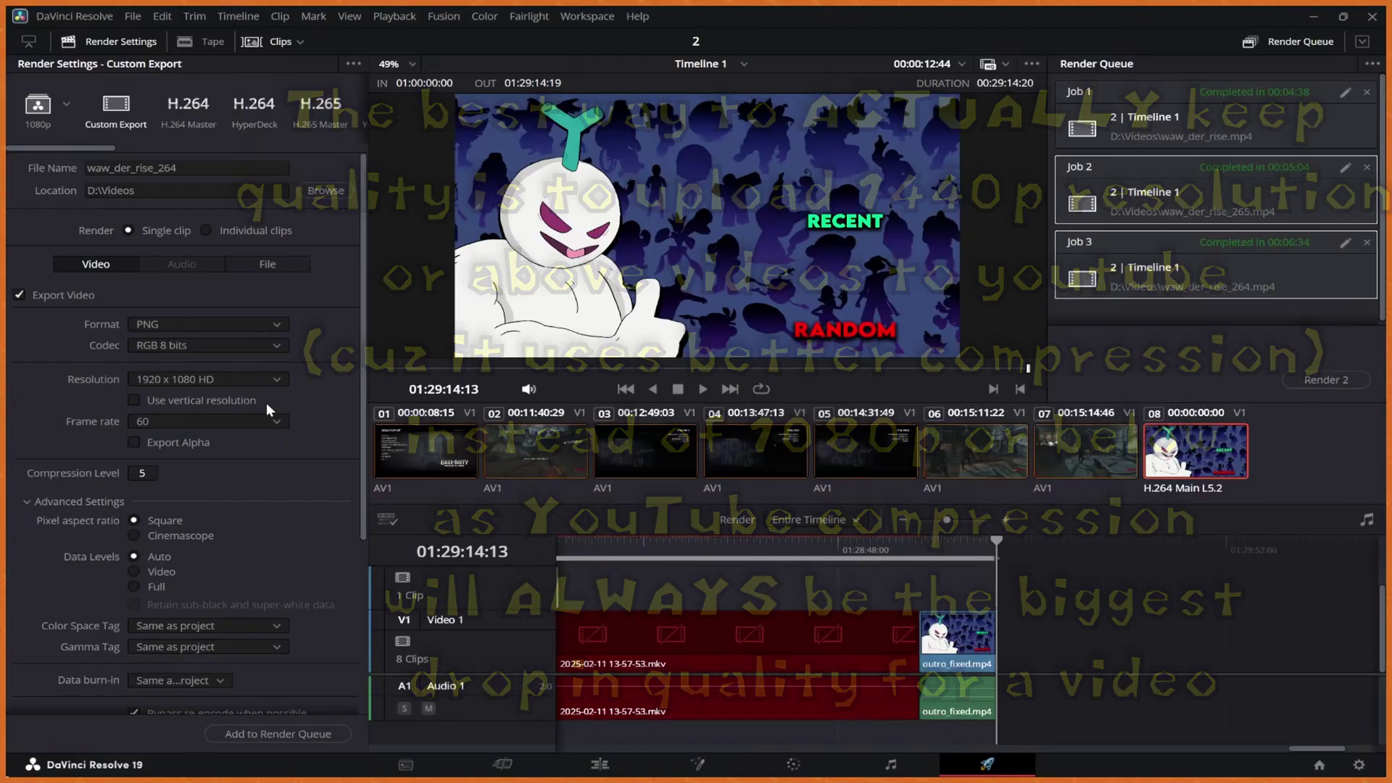
{"action": "left_click", "coordinate": [198, 326]}
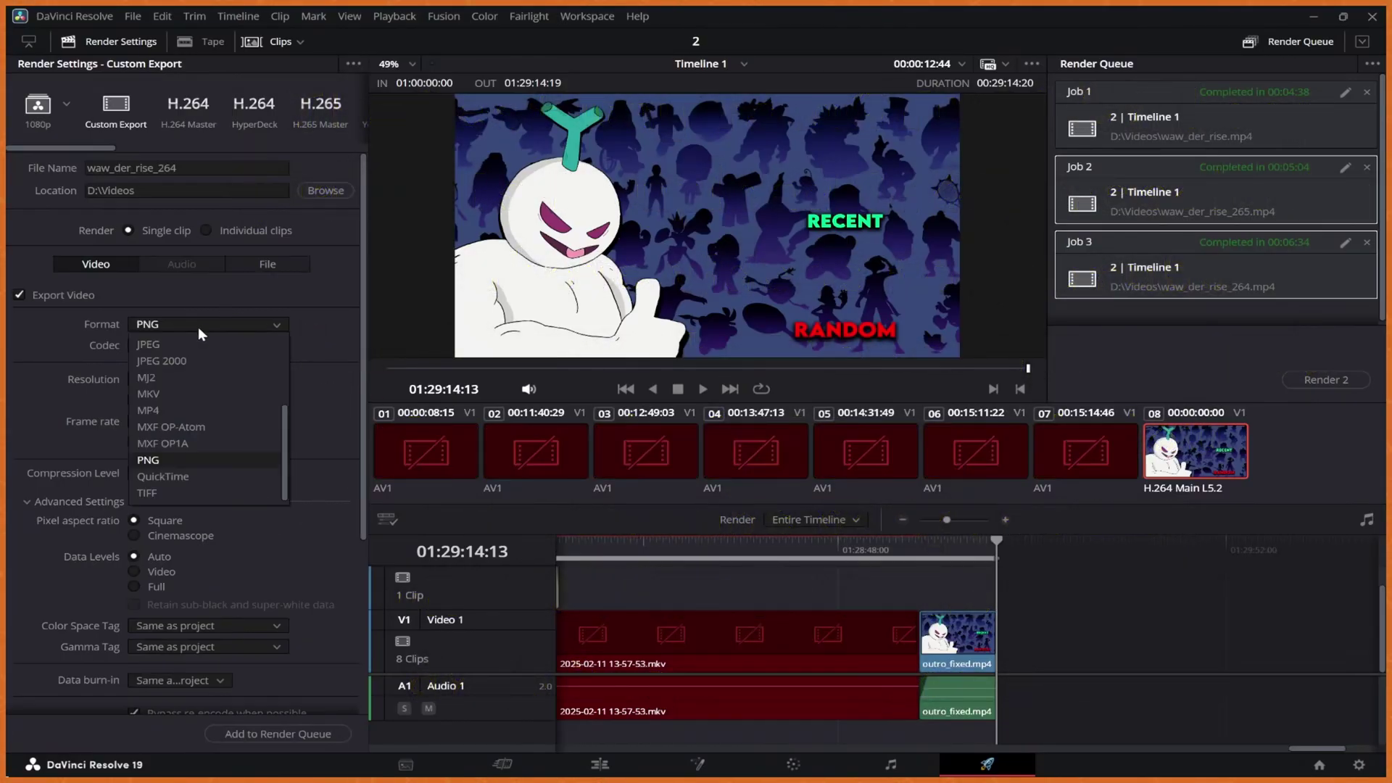
{"action": "left_click", "coordinate": [202, 477]}
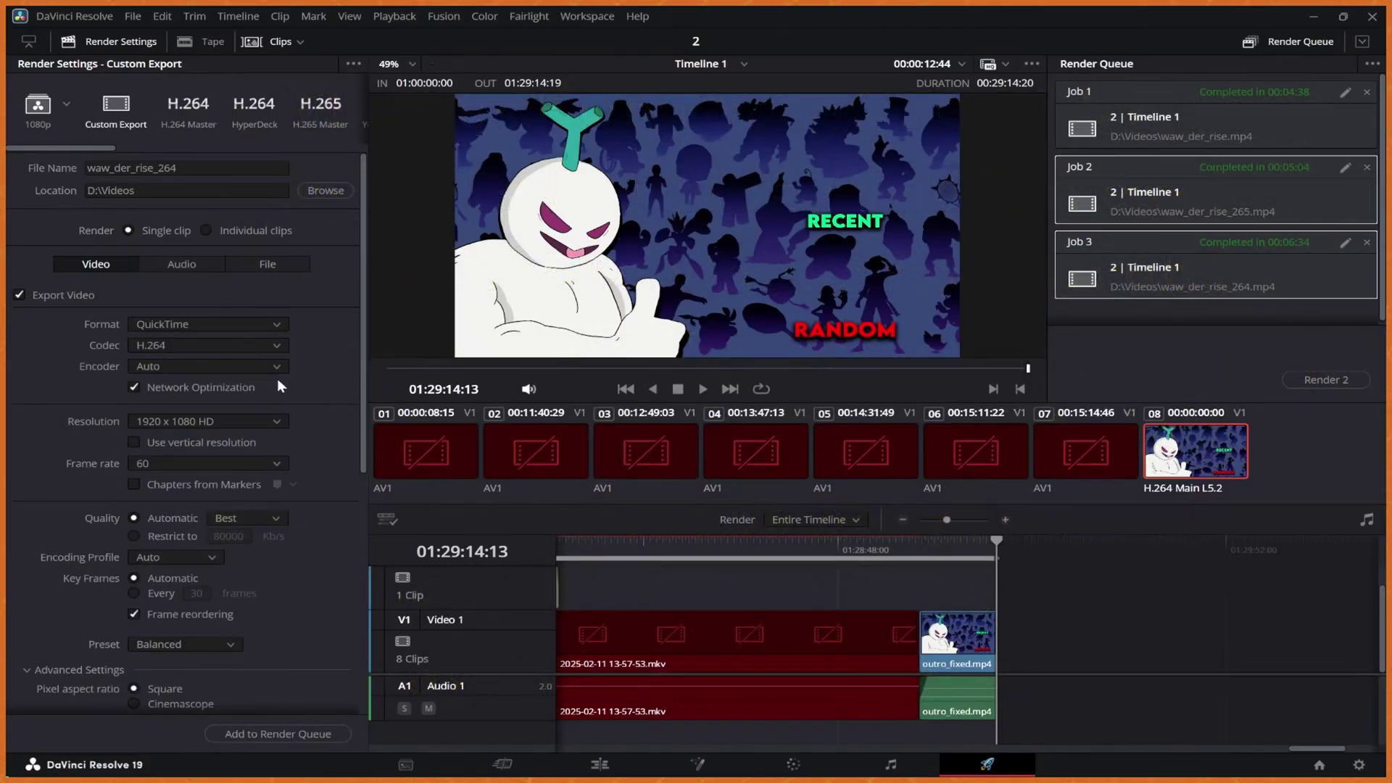